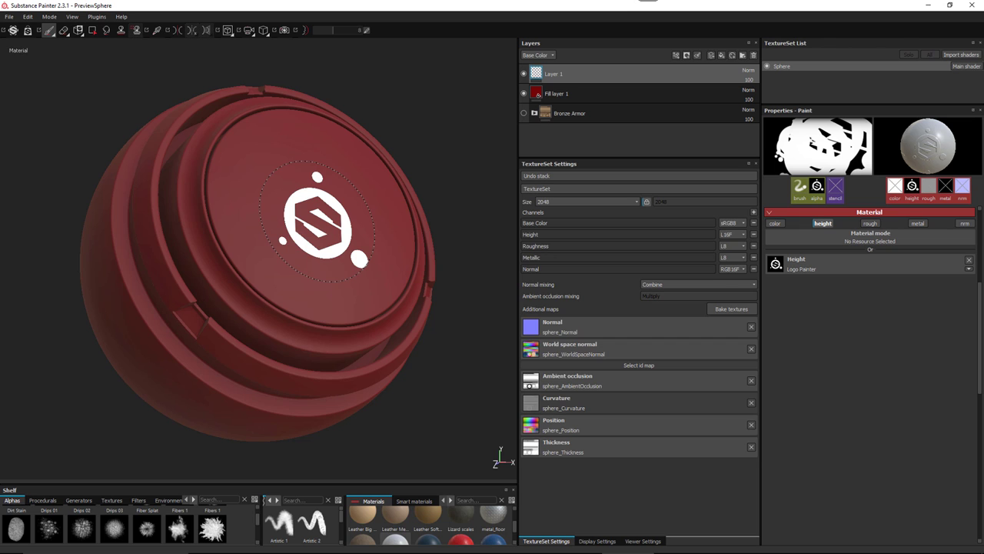
# Stamp the Substance logo as height detail onto the sphere's red cap on Layer 1
pyautogui.scroll(1, 315, 209)
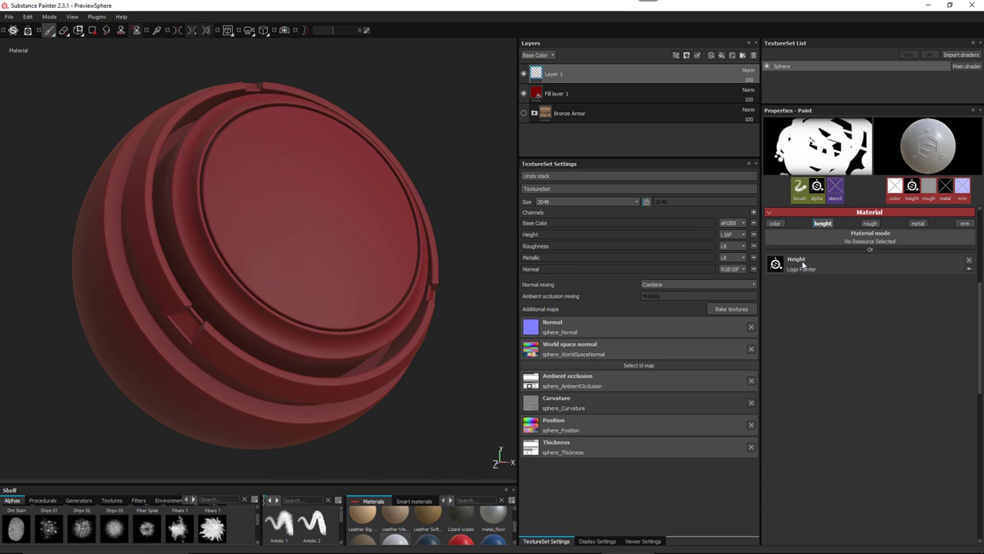
pyautogui.click(302, 212)
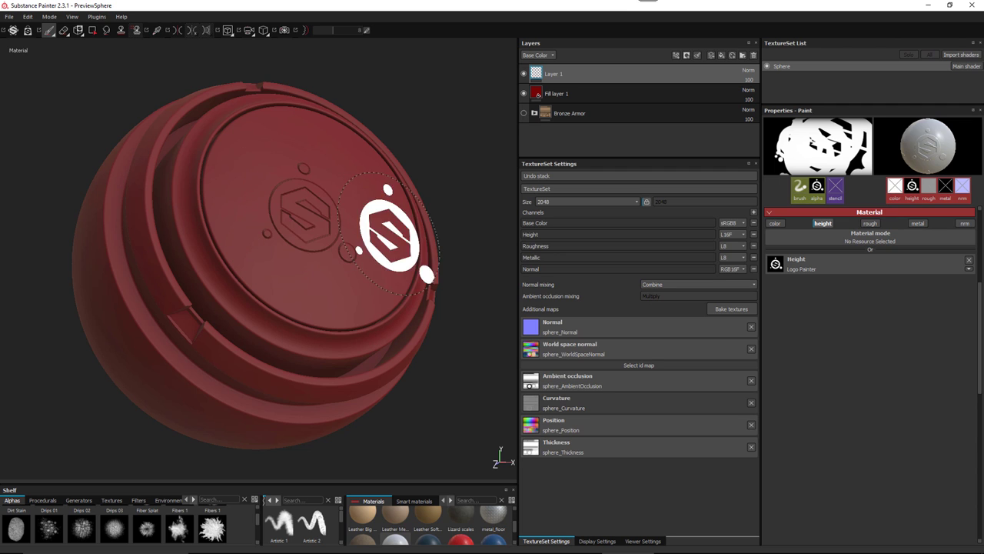
pyautogui.moveTo(396, 213)
pyautogui.keyDown('alt'); pyautogui.mouseDown()
pyautogui.moveTo(377, 269)
pyautogui.moveTo(391, 272)
pyautogui.moveTo(391, 293)
pyautogui.mouseUp(); pyautogui.keyUp('alt')
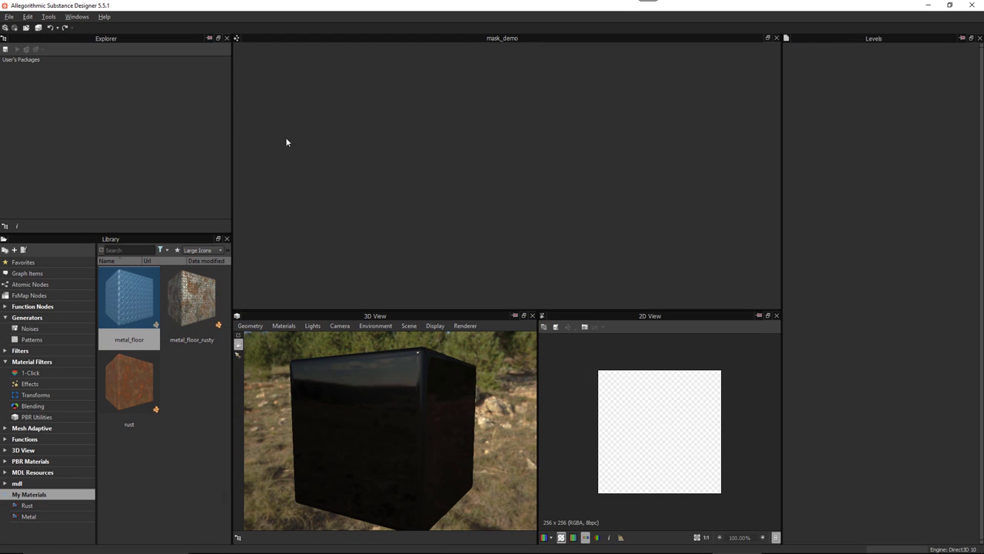
# Create a Painter Filter (generic) graph named mask_demo with 1024x1024 Input and Output nodes
pyautogui.click(9, 16)
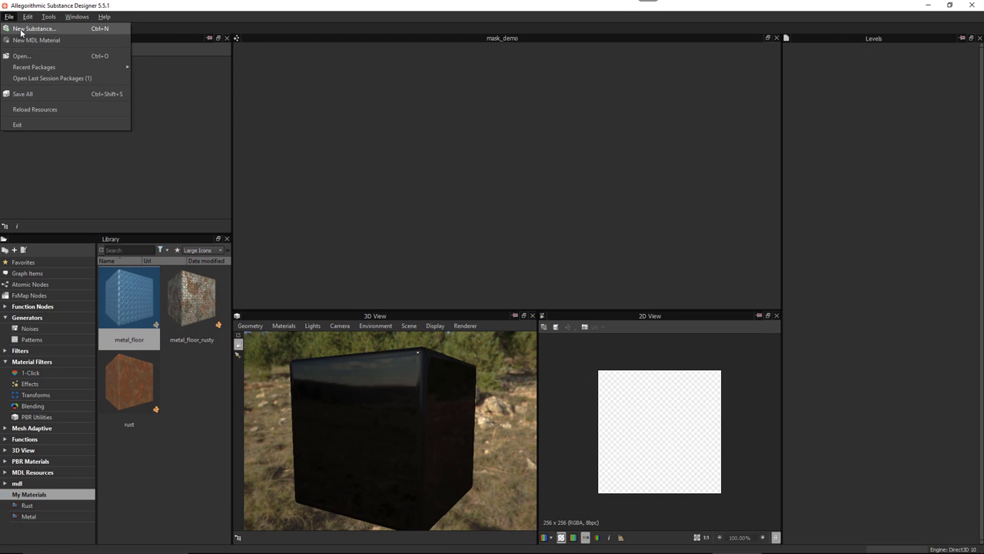
pyautogui.click(21, 29)
pyautogui.click(339, 243)
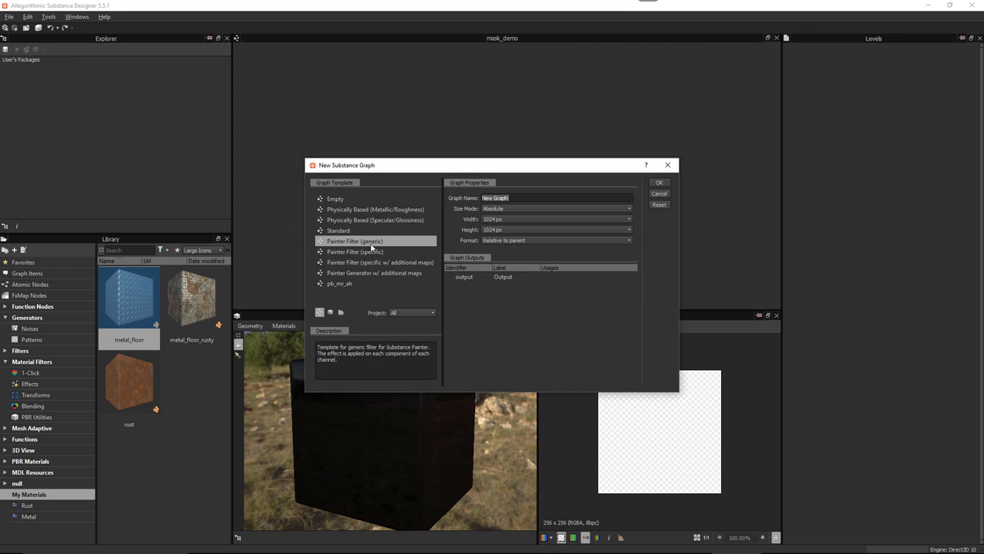
pyautogui.click(466, 278)
pyautogui.write('mask_demo')
pyautogui.click(660, 182)
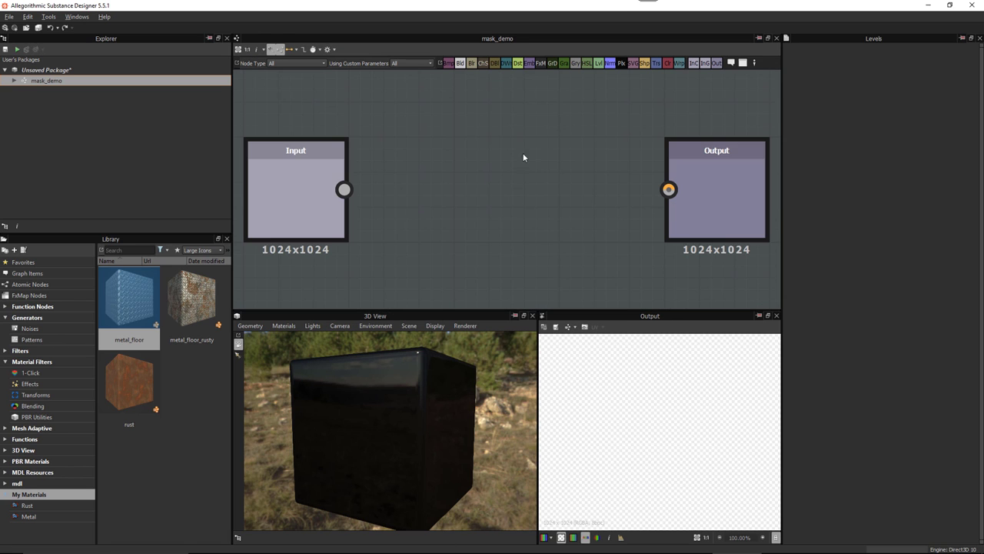
# Spread the Output node away from the Input node, frame both, and select the Input node
pyautogui.scroll(-4, 534, 193)
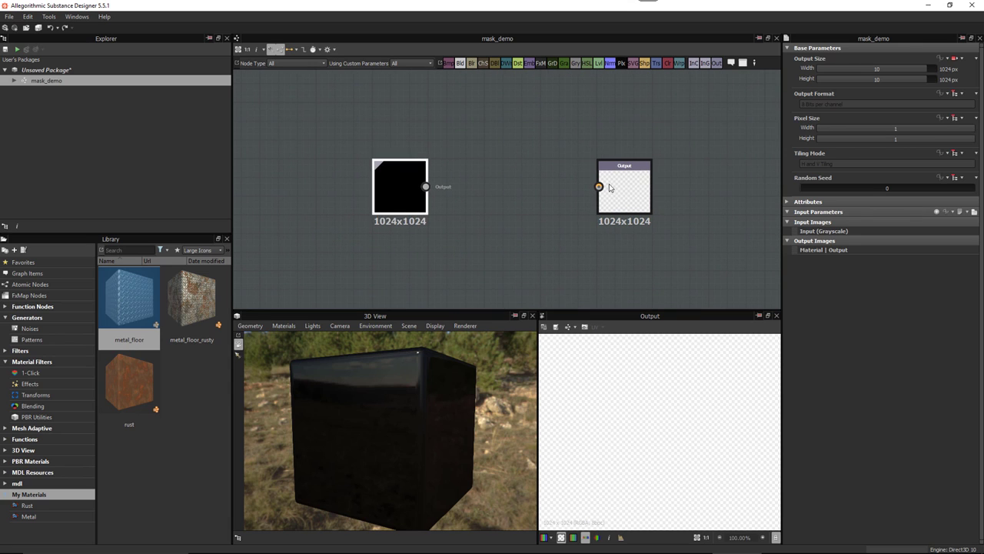
pyautogui.moveTo(618, 211); pyautogui.dragTo(610, 193)
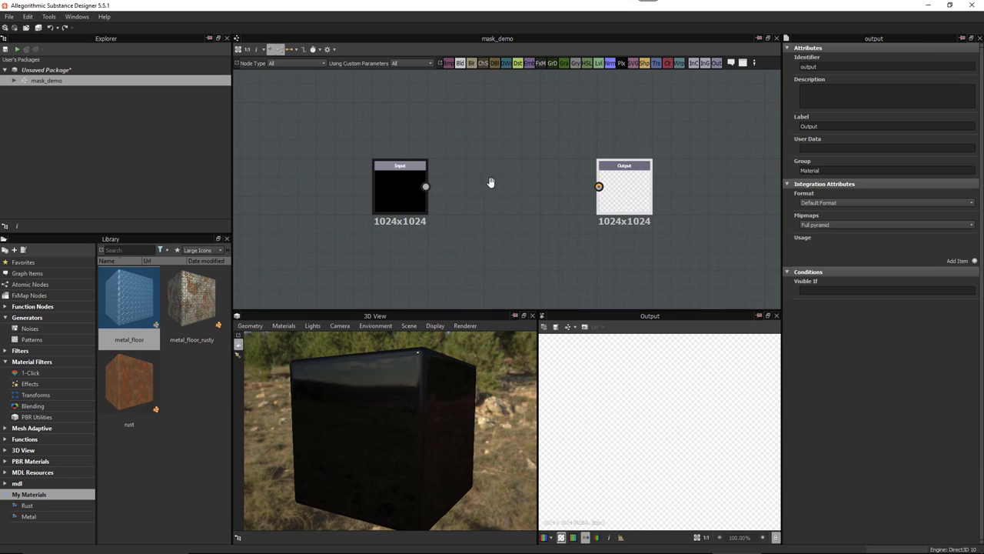
pyautogui.press('f')
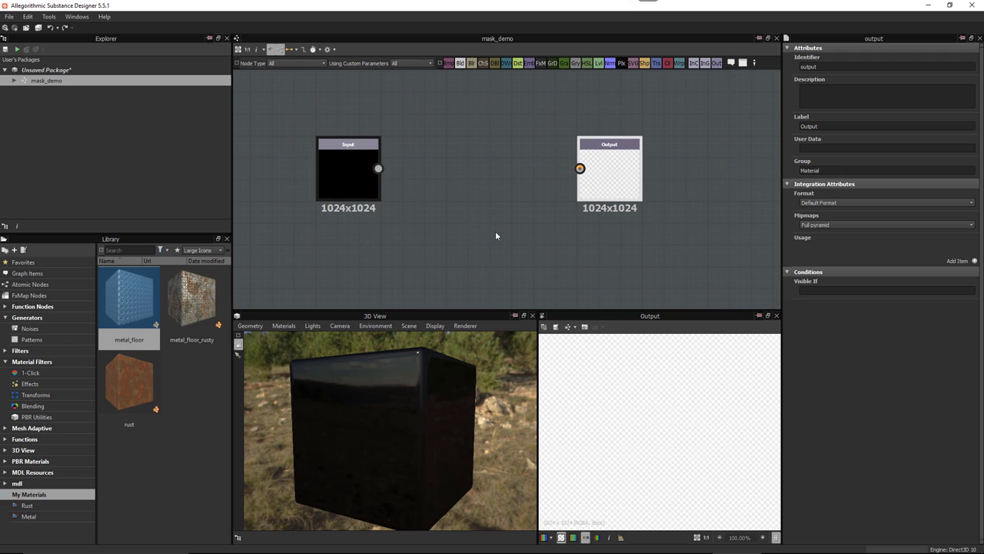
pyautogui.click(354, 167)
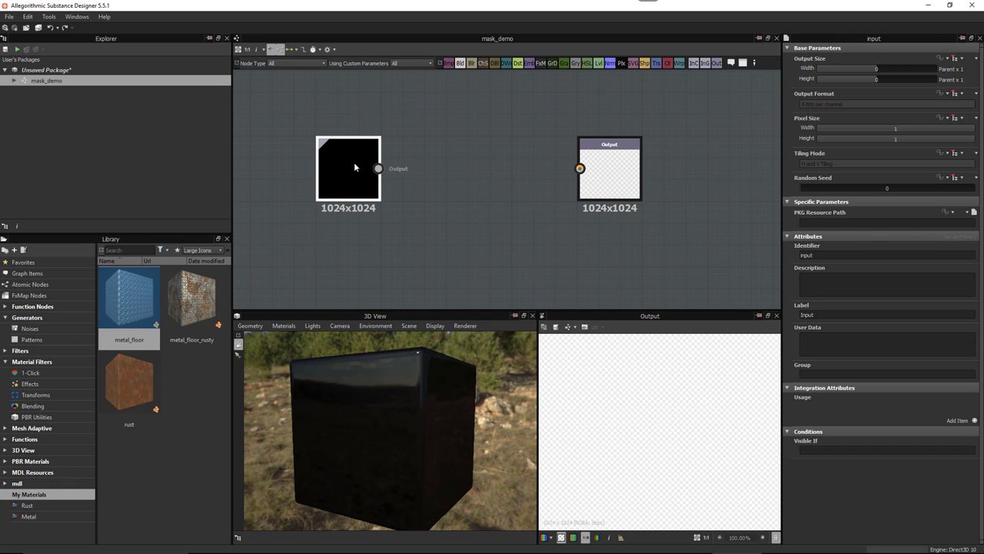
pyautogui.moveTo(431, 109); pyautogui.dragTo(528, 247)
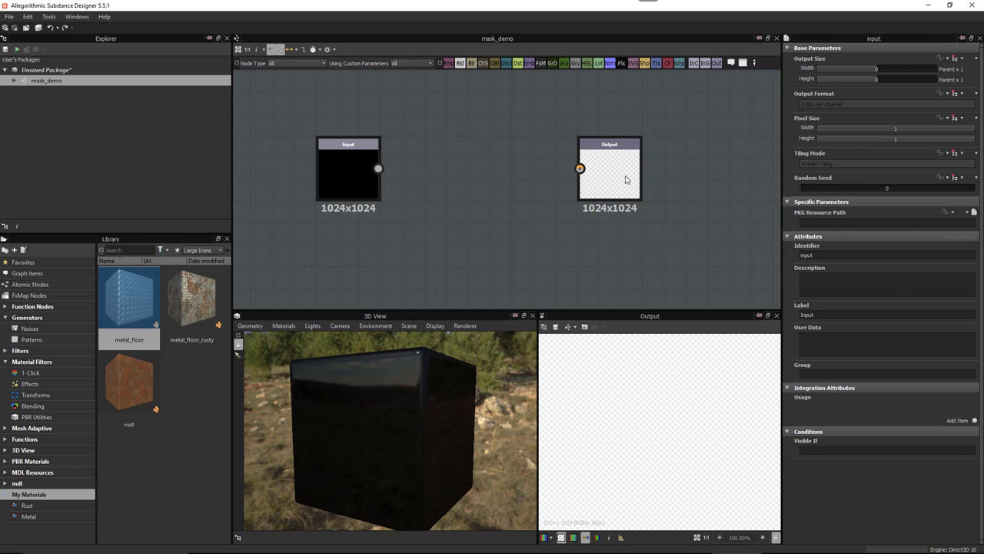
pyautogui.moveTo(622, 173); pyautogui.dragTo(666, 173)
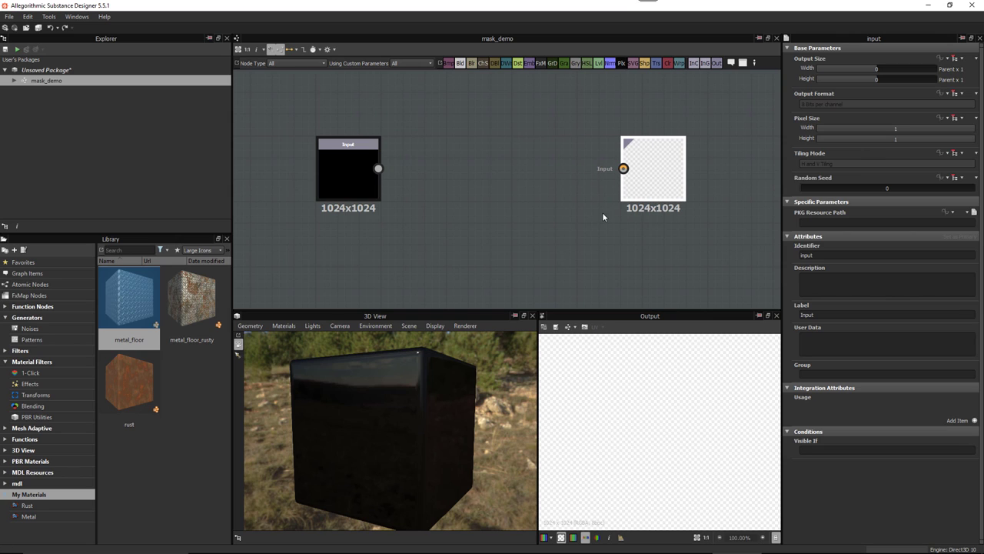
pyautogui.click(341, 182)
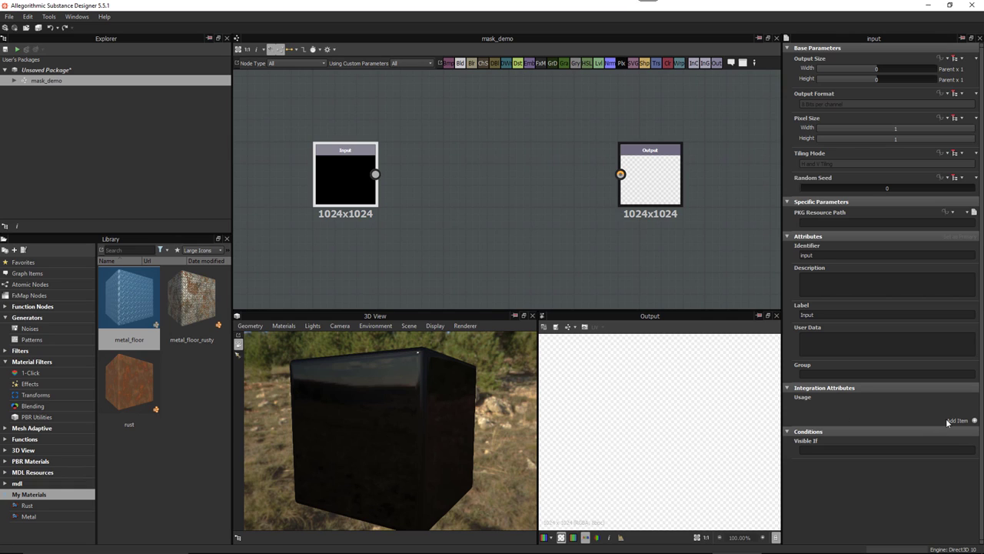
# Give the Input node usage height, with identifier and label height
pyautogui.click(975, 421)
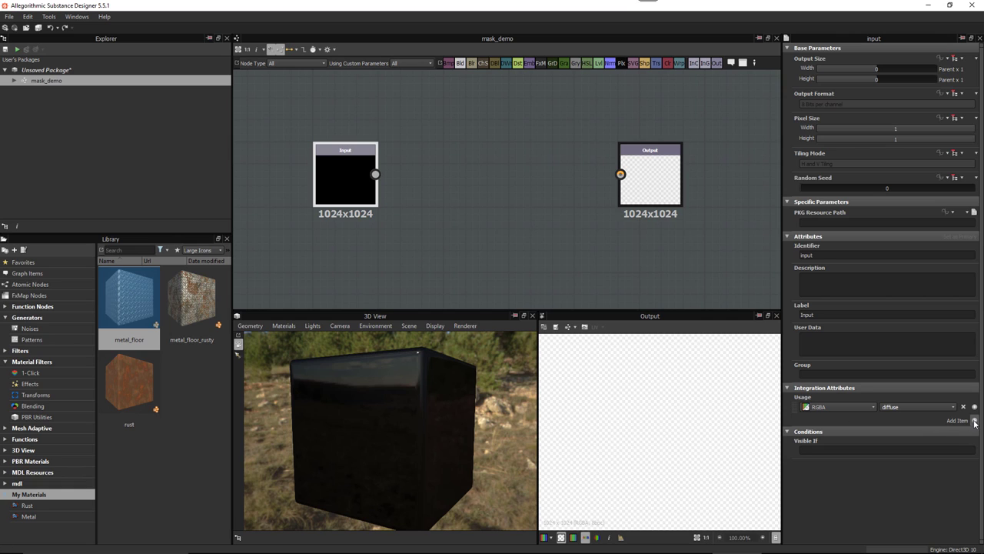
pyautogui.click(915, 407)
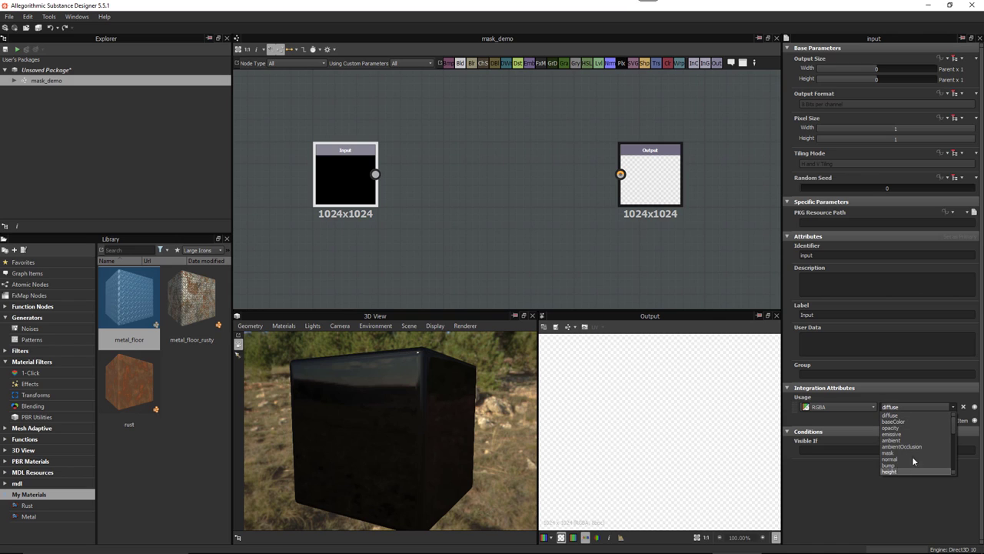
pyautogui.scroll(-2, 915, 450)
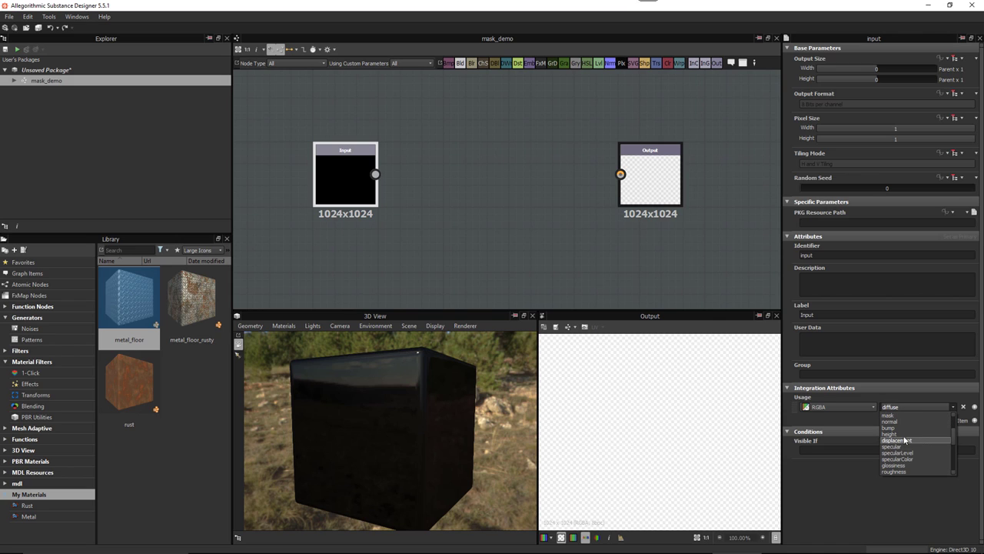
pyautogui.click(912, 433)
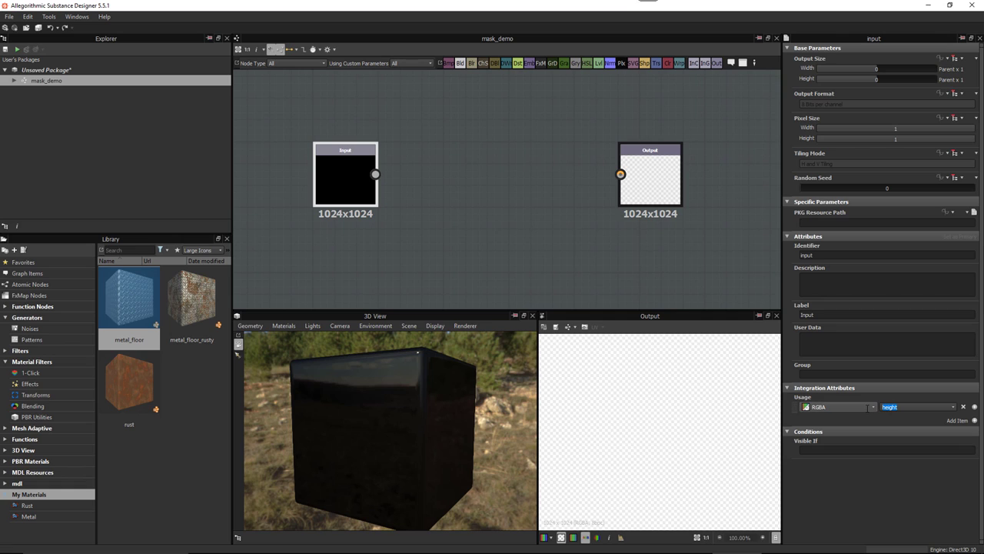
pyautogui.doubleClick(827, 254)
pyautogui.write('height')
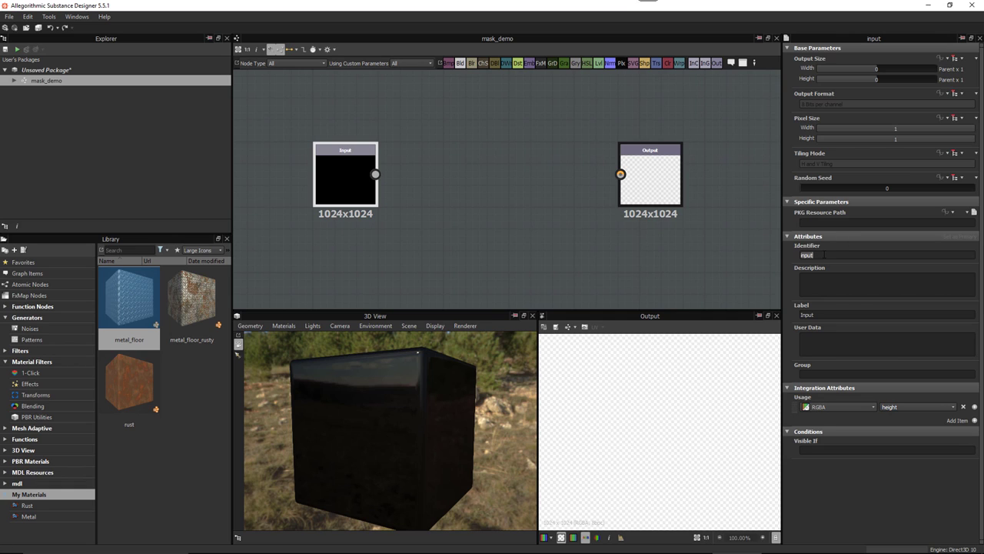
pyautogui.doubleClick(821, 316)
pyautogui.write('height')
# Move the Output node up and right and the height node slightly left
pyautogui.click(336, 192)
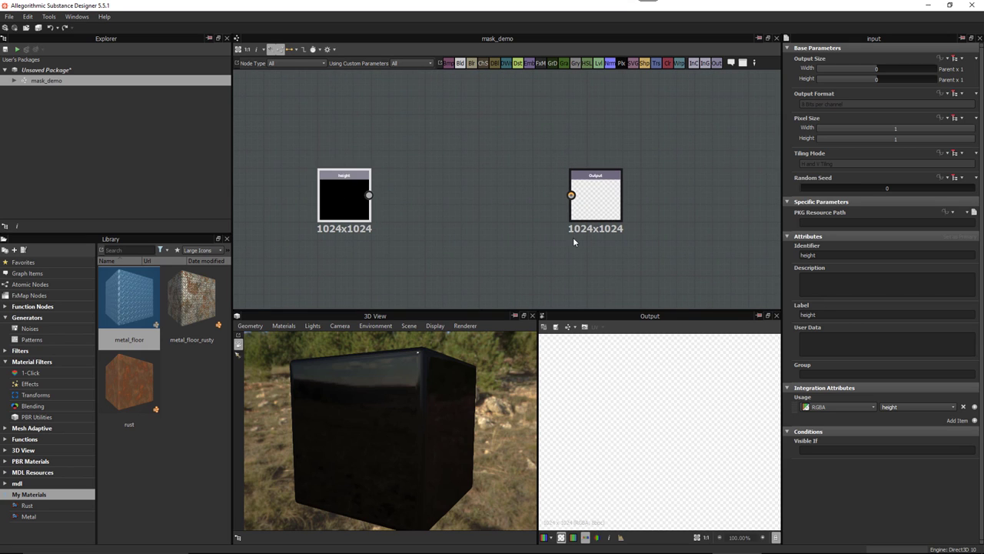
pyautogui.click(589, 203)
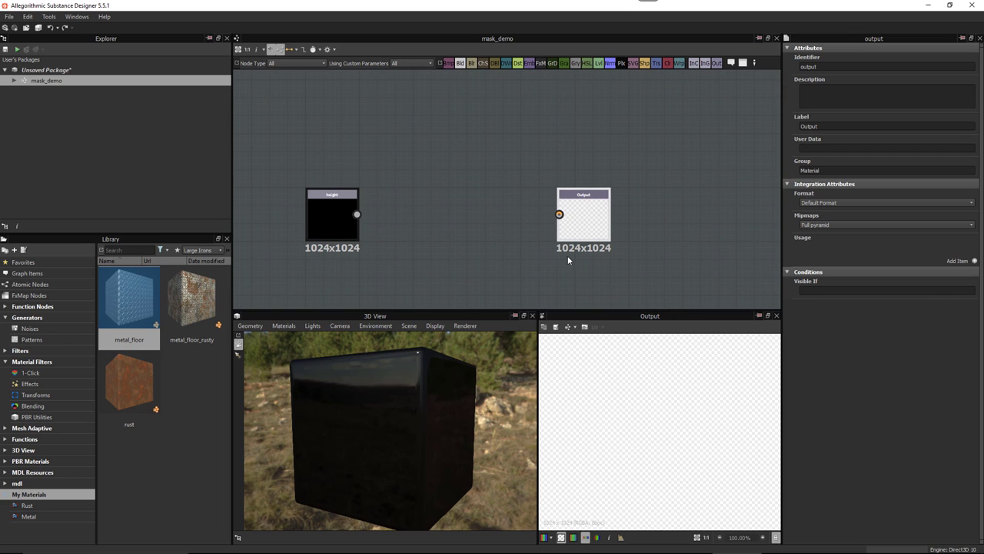
pyautogui.moveTo(577, 221); pyautogui.dragTo(604, 131)
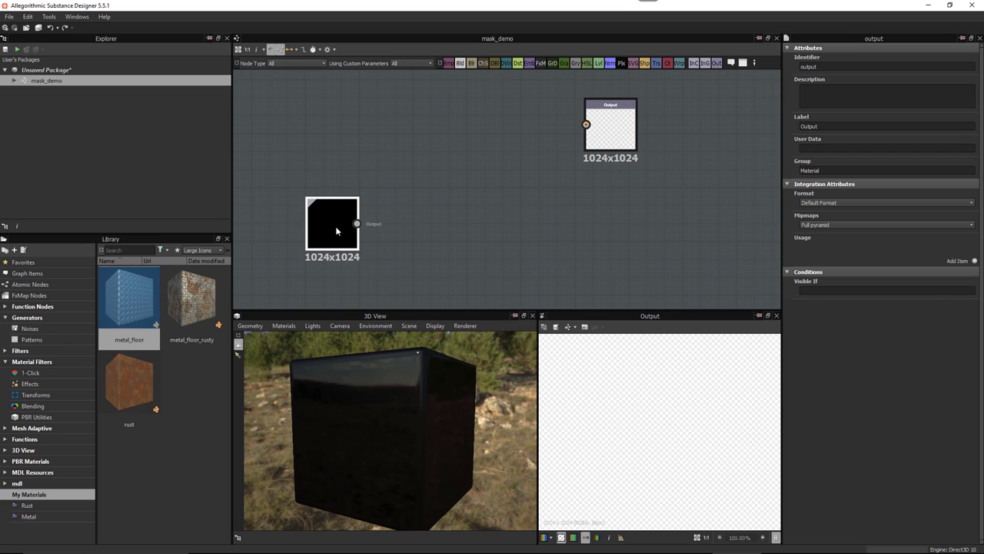
pyautogui.moveTo(335, 226); pyautogui.dragTo(320, 225)
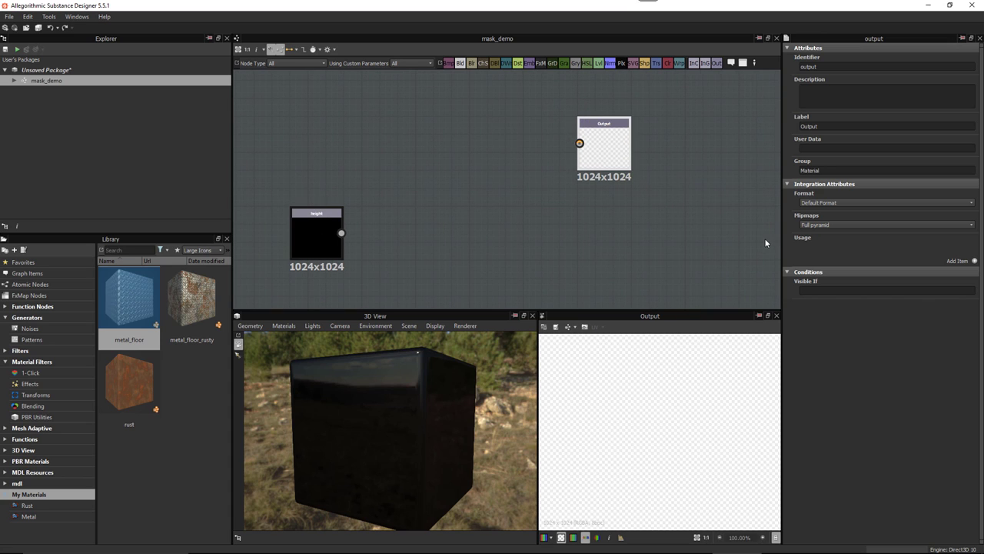
# Set the Output node's usage to baseColor and its identifier to baseColor
pyautogui.click(974, 261)
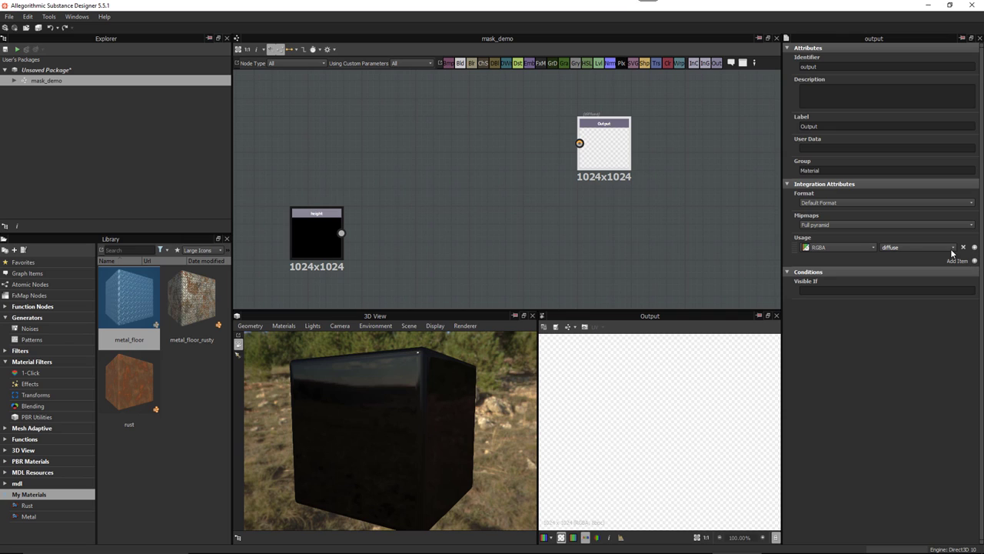
pyautogui.click(952, 248)
pyautogui.click(908, 268)
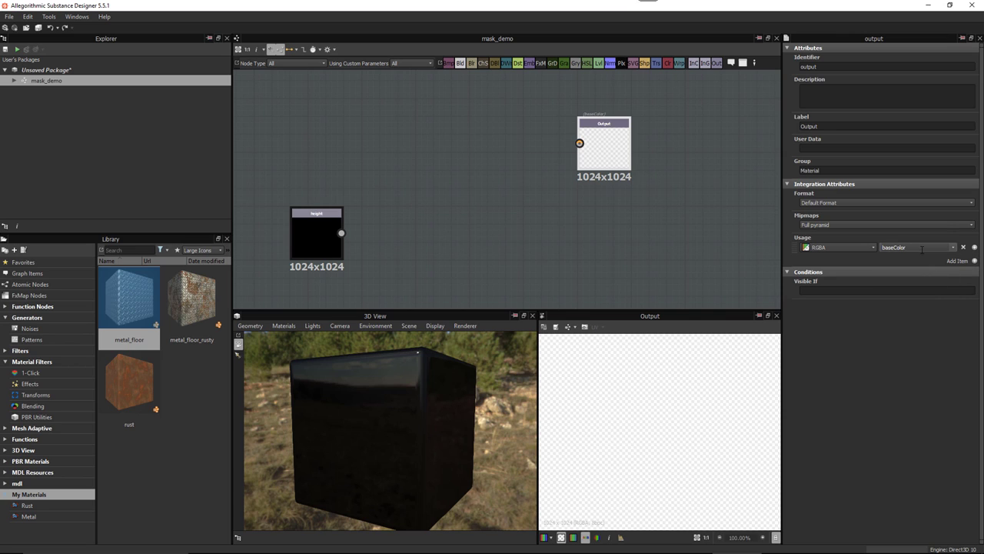
pyautogui.doubleClick(922, 248)
pyautogui.hotkey('ctrl', 'c')
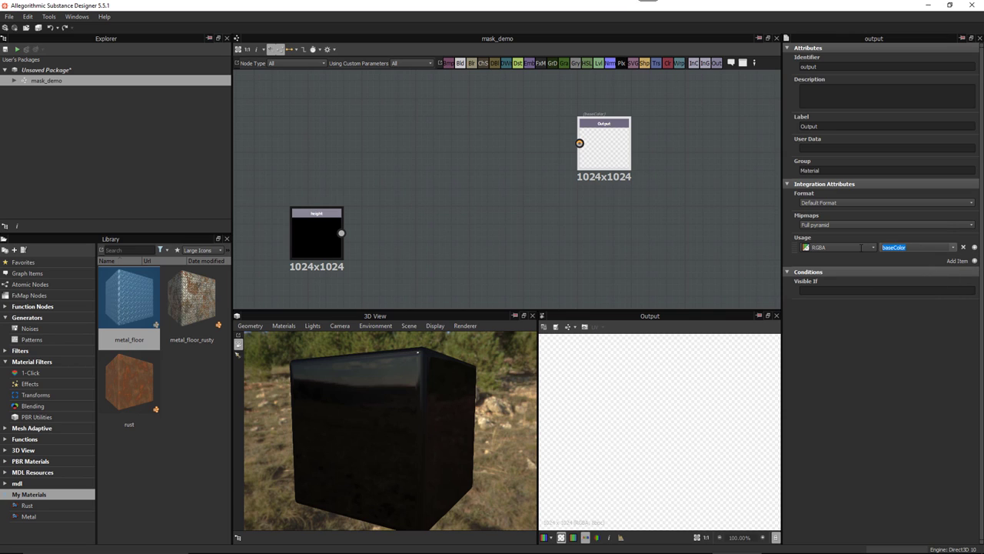
pyautogui.doubleClick(824, 67)
pyautogui.hotkey('ctrl', 'v')
pyautogui.press('Return')
# Pan and zoom out the graph, then bring up the node insertion list
pyautogui.moveTo(488, 211); pyautogui.dragTo(546, 238, button='middle')
pyautogui.scroll(-1, 538, 235)
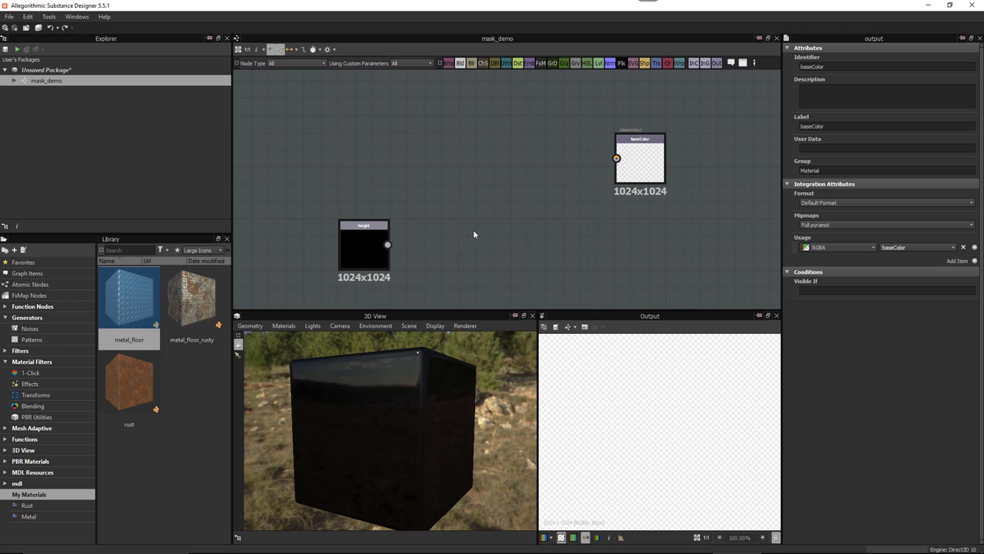
pyautogui.press('space')
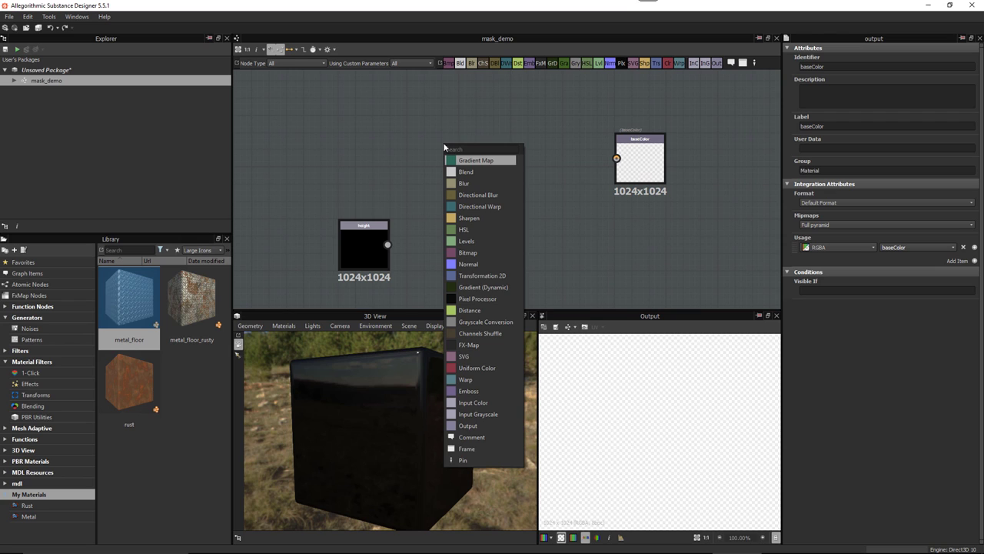
# Add an Input Color node above height with usage, identifier and label all baseColor
pyautogui.click(486, 407)
pyautogui.moveTo(459, 138); pyautogui.dragTo(373, 146)
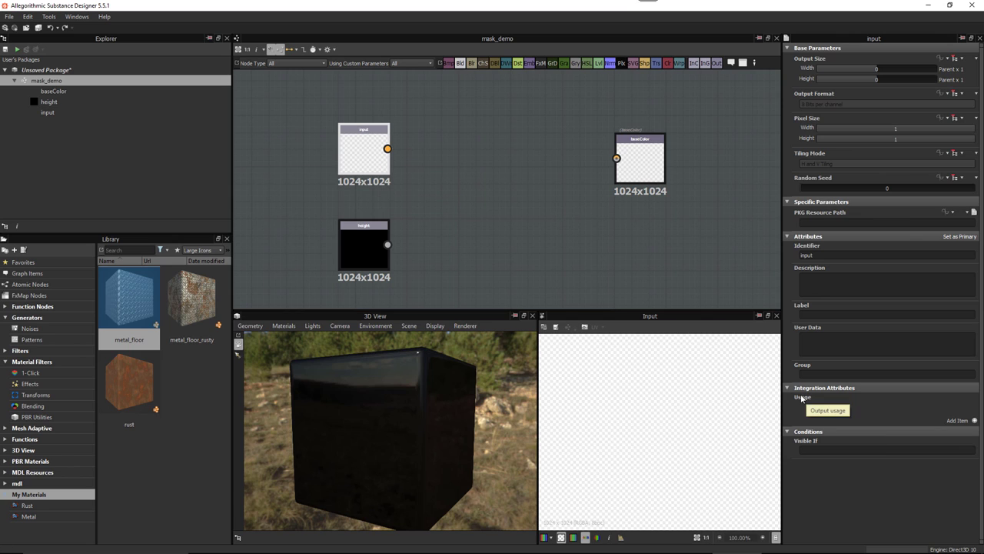
pyautogui.click(974, 421)
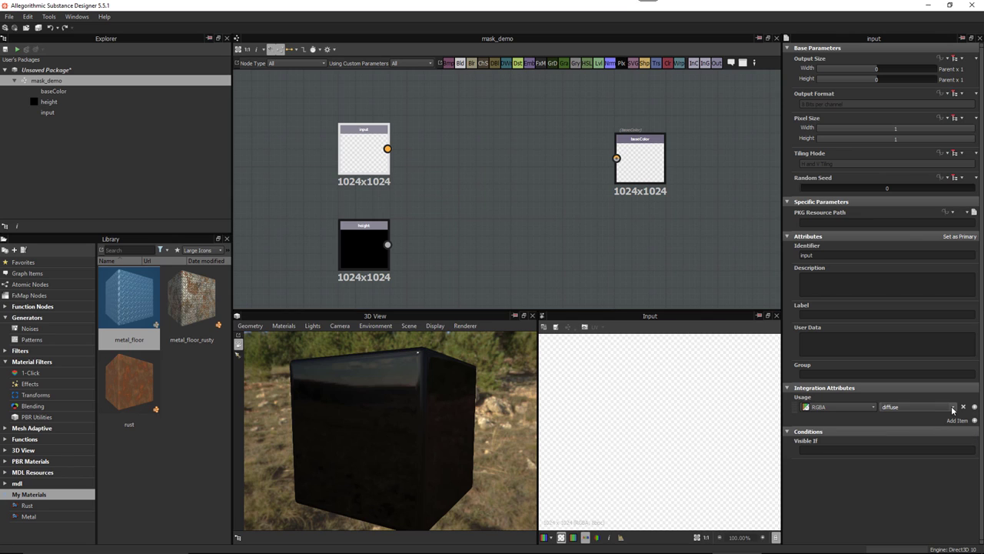
pyautogui.click(954, 407)
pyautogui.click(919, 407)
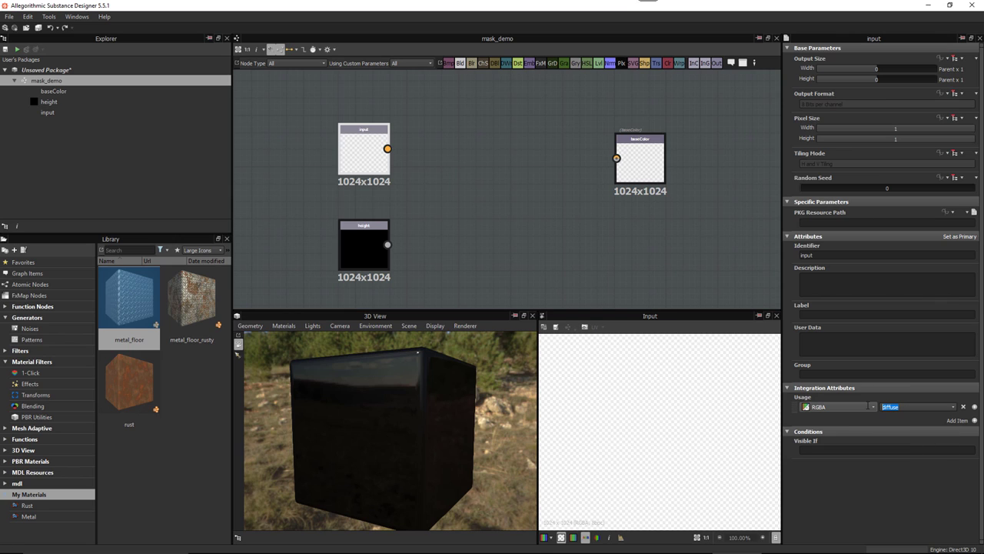
pyautogui.write('baseColor')
pyautogui.doubleClick(827, 255)
pyautogui.hotkey('ctrl', 'v')
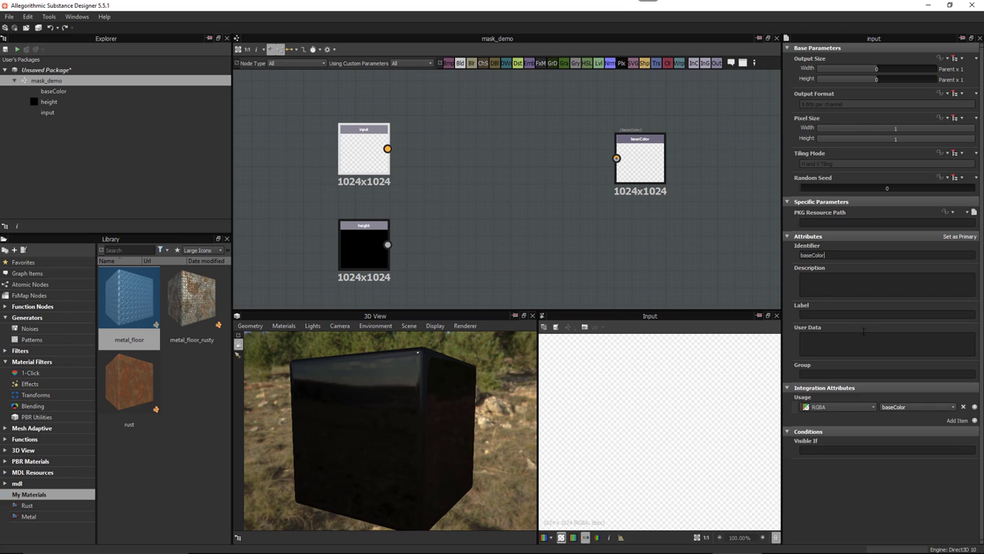
pyautogui.click(845, 314)
pyautogui.hotkey('ctrl', 'v')
pyautogui.press('Return')
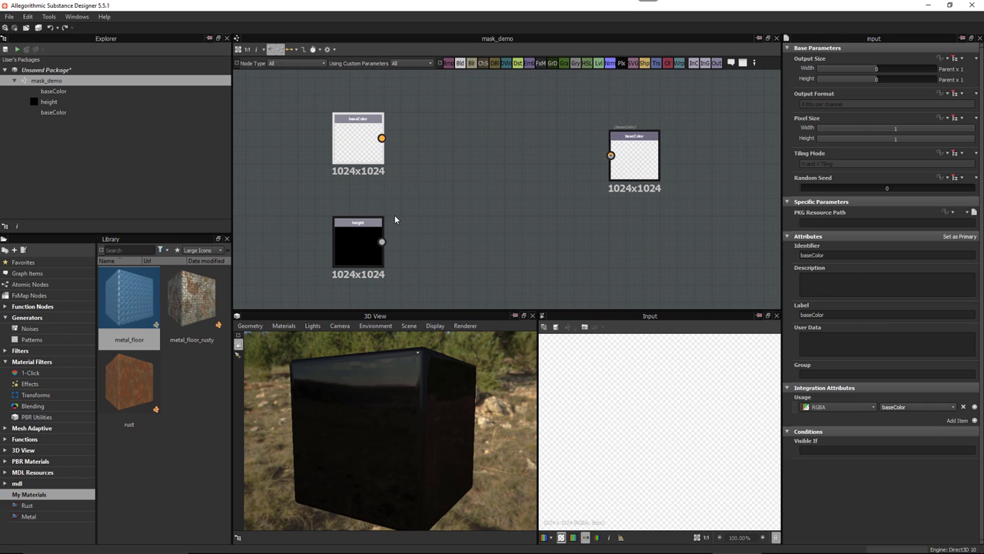
# Select the height input node and zoom the graph out
pyautogui.click(373, 238)
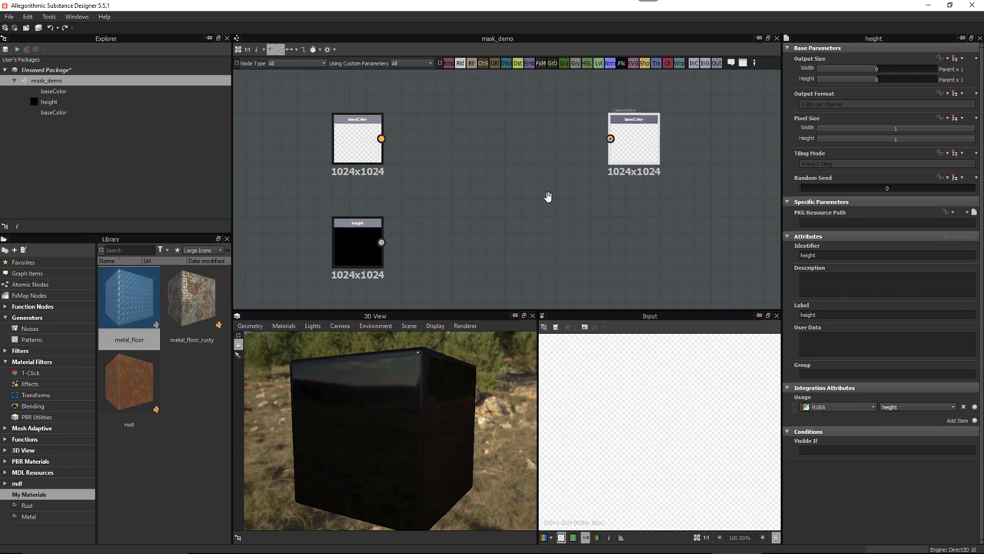
pyautogui.scroll(-2, 536, 226)
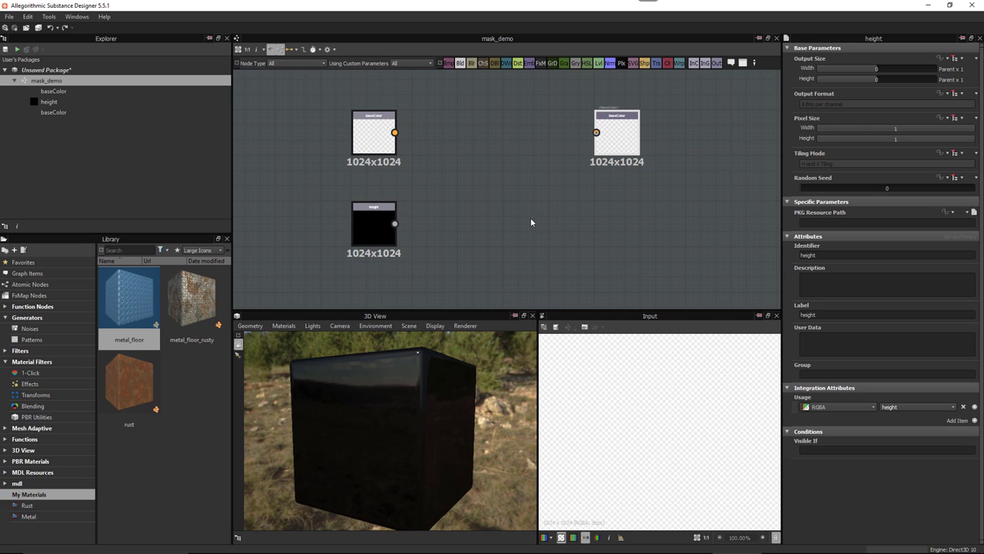
pyautogui.scroll(-1, 460, 226)
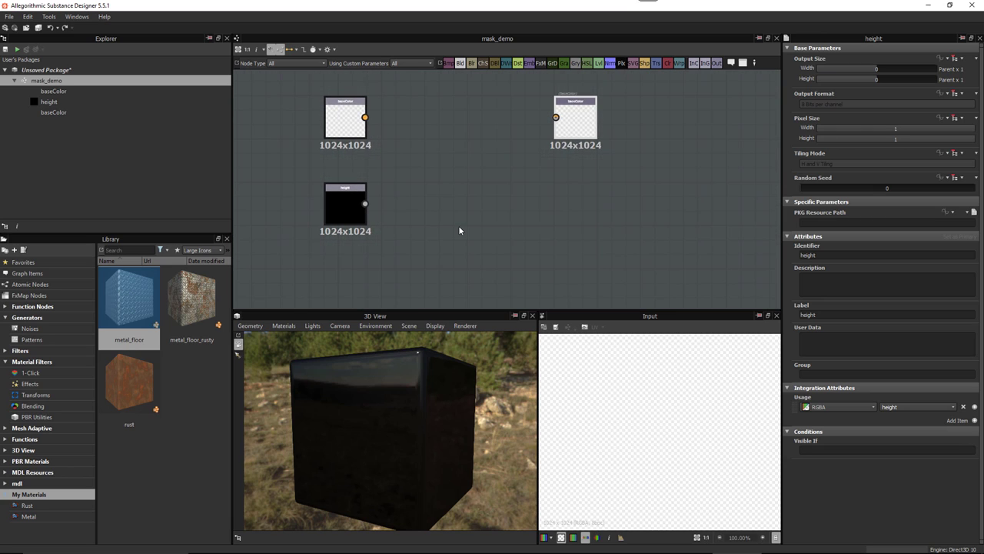
# Add a Shape node with the Brick pattern, Scale 0.59 and Pattern Specific 0.4
pyautogui.press('space')
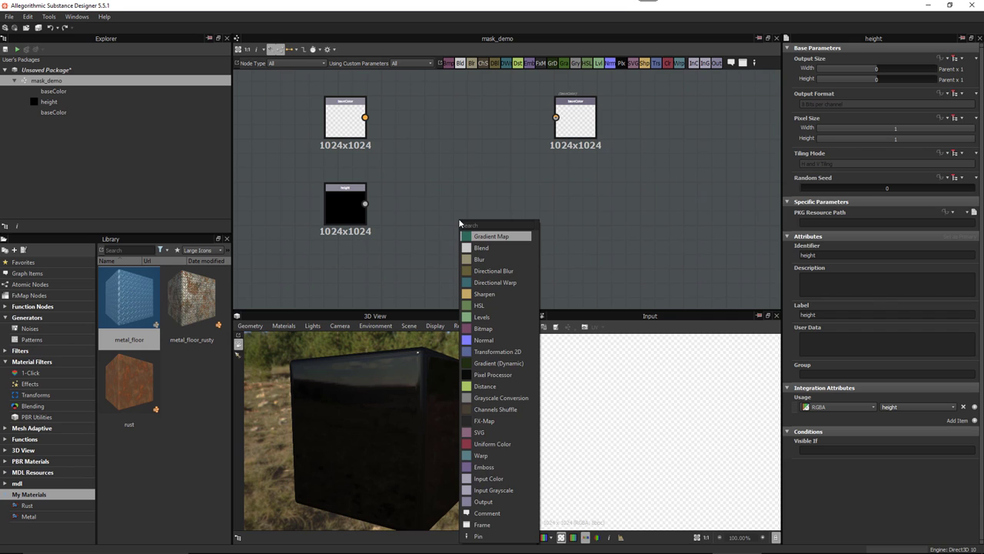
pyautogui.write('sha')
pyautogui.click(480, 259)
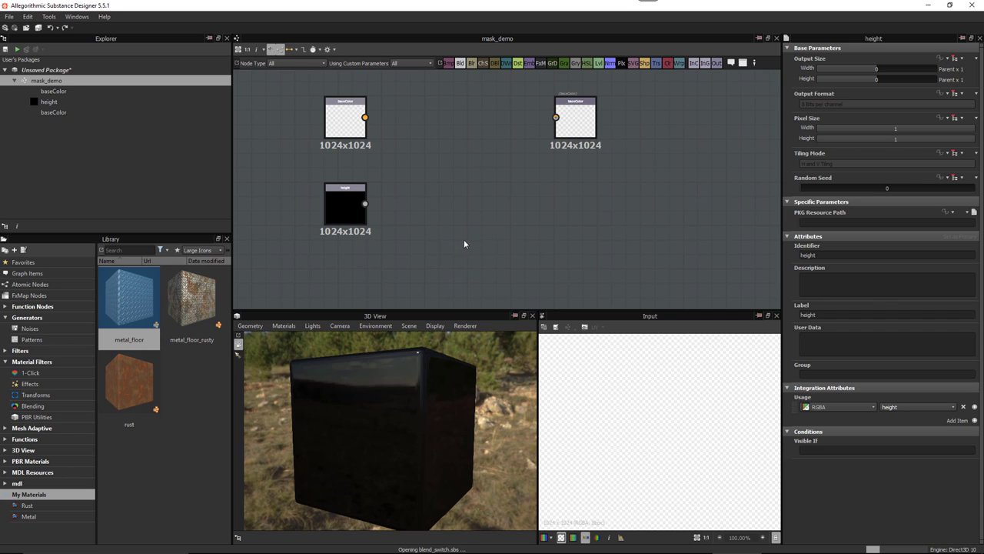
pyautogui.click(831, 280)
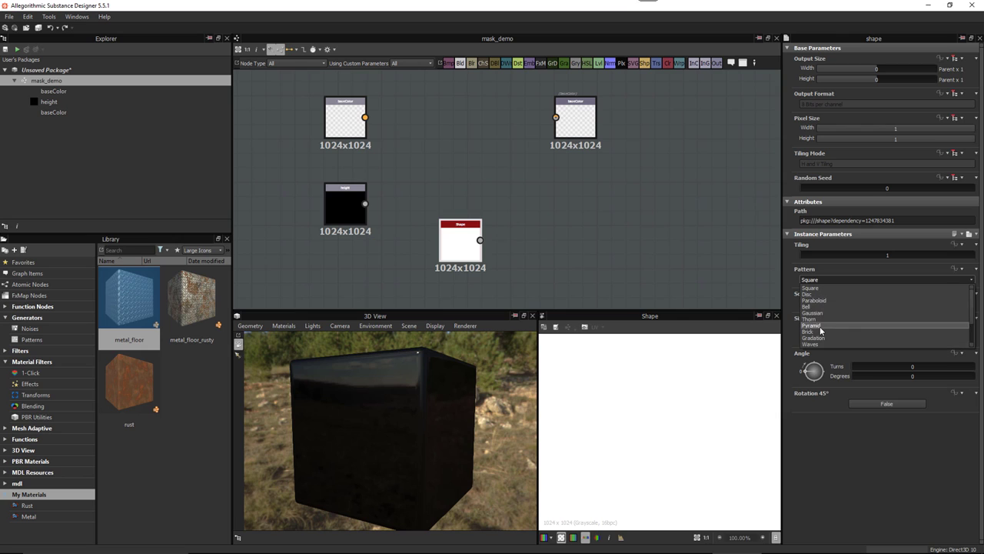
pyautogui.click(889, 332)
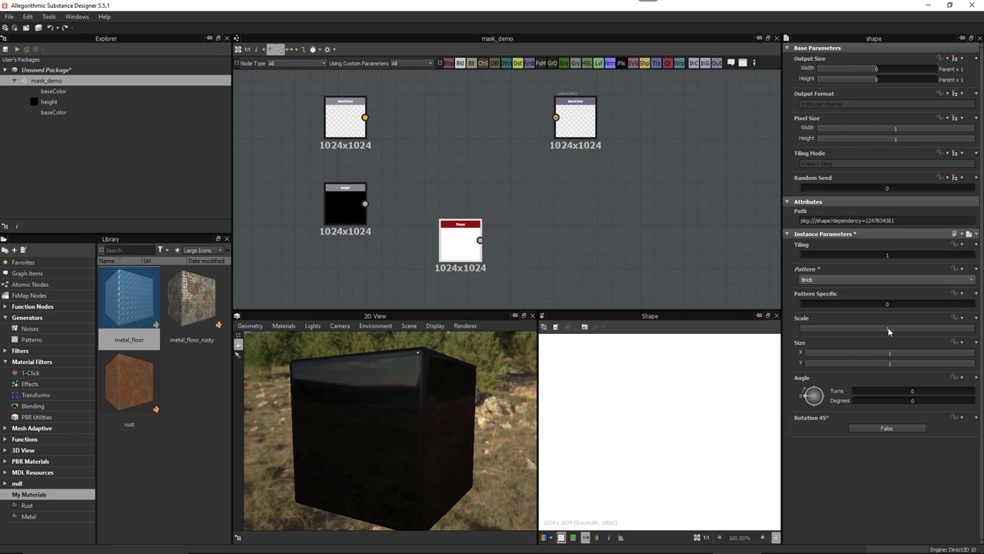
pyautogui.moveTo(968, 331); pyautogui.dragTo(906, 332)
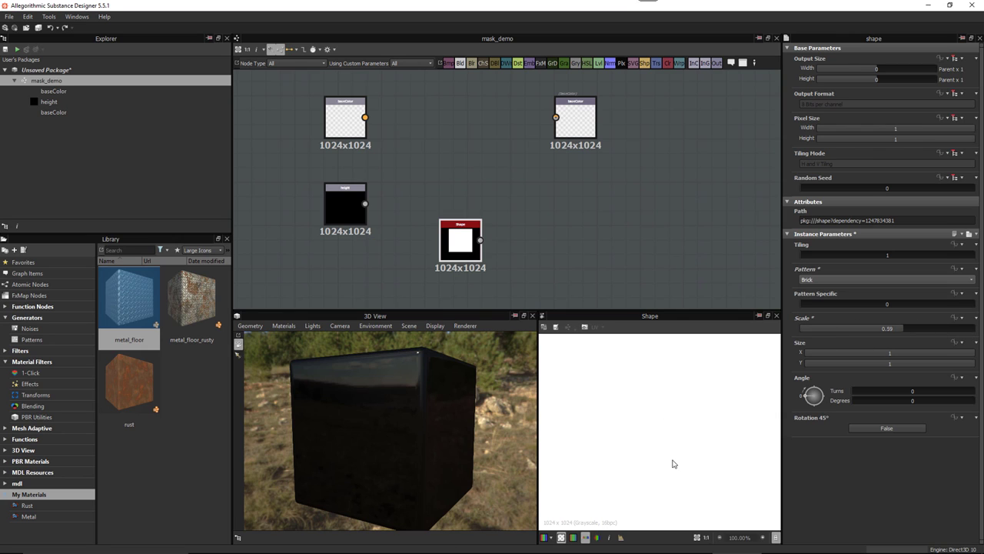
pyautogui.scroll(-1, 645, 420)
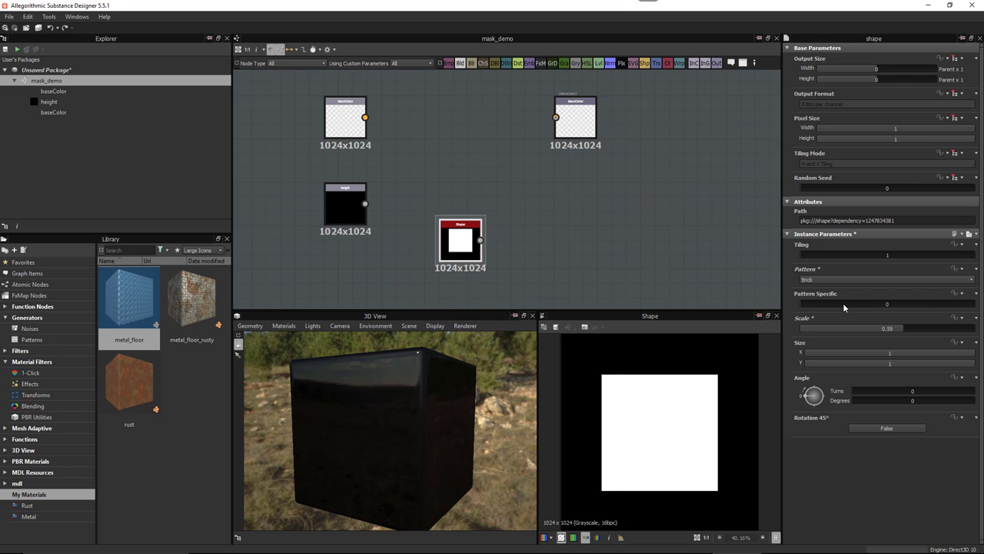
pyautogui.moveTo(844, 305); pyautogui.dragTo(870, 305)
pyautogui.scroll(1, 657, 466)
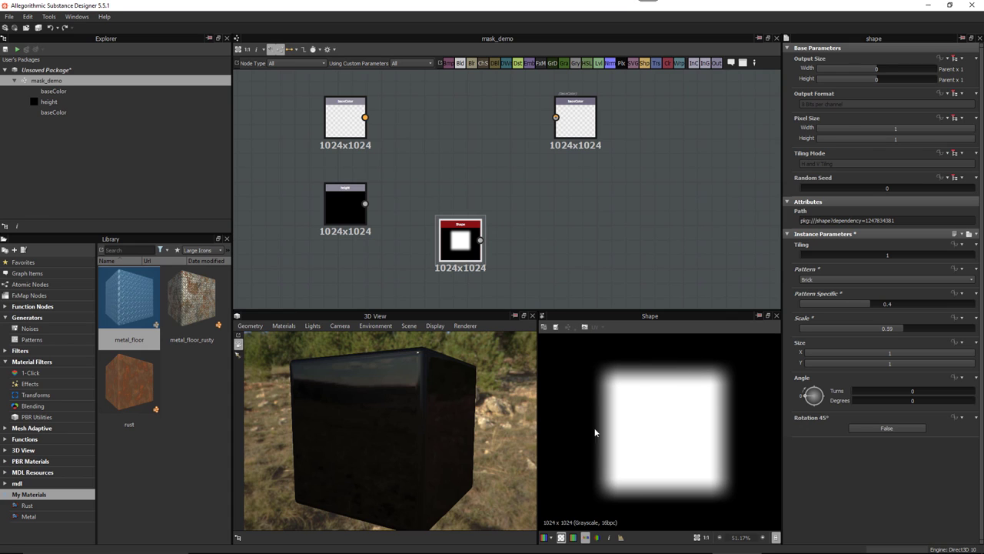
# Insert a Levels node after the Shape and raise its black point to crisp the square
pyautogui.moveTo(523, 215); pyautogui.dragTo(500, 213, button='middle')
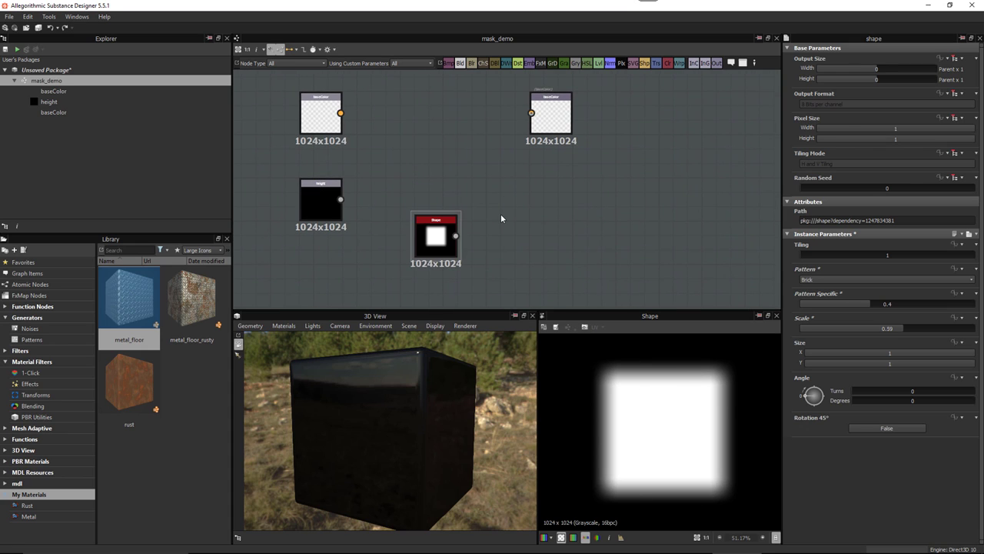
pyautogui.press('space')
pyautogui.press('Return')
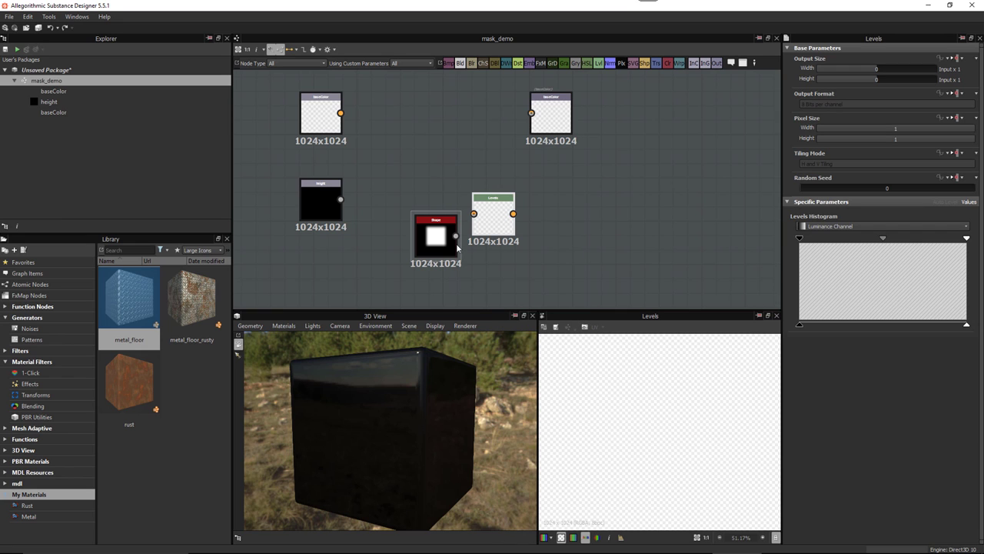
pyautogui.moveTo(495, 222); pyautogui.dragTo(509, 243)
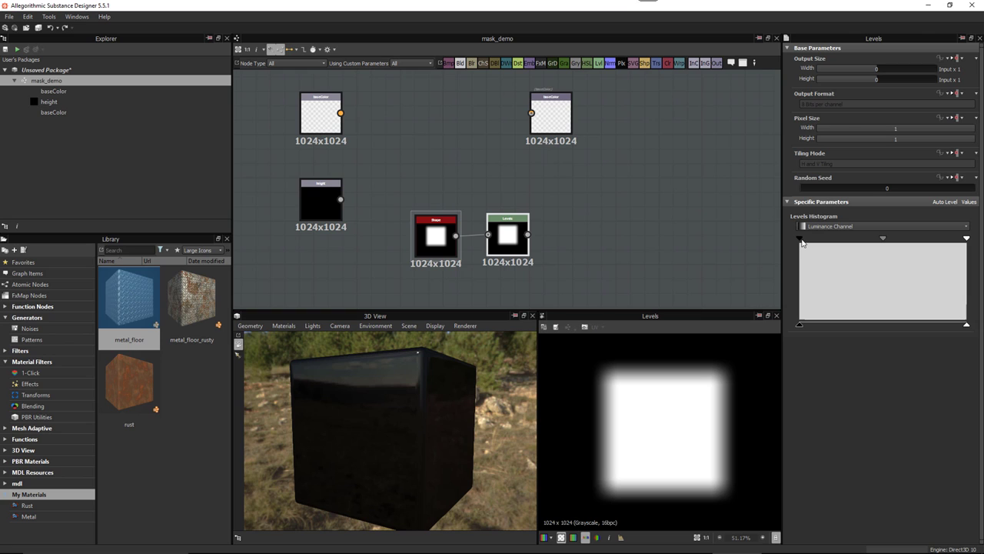
pyautogui.moveTo(802, 241); pyautogui.dragTo(938, 243)
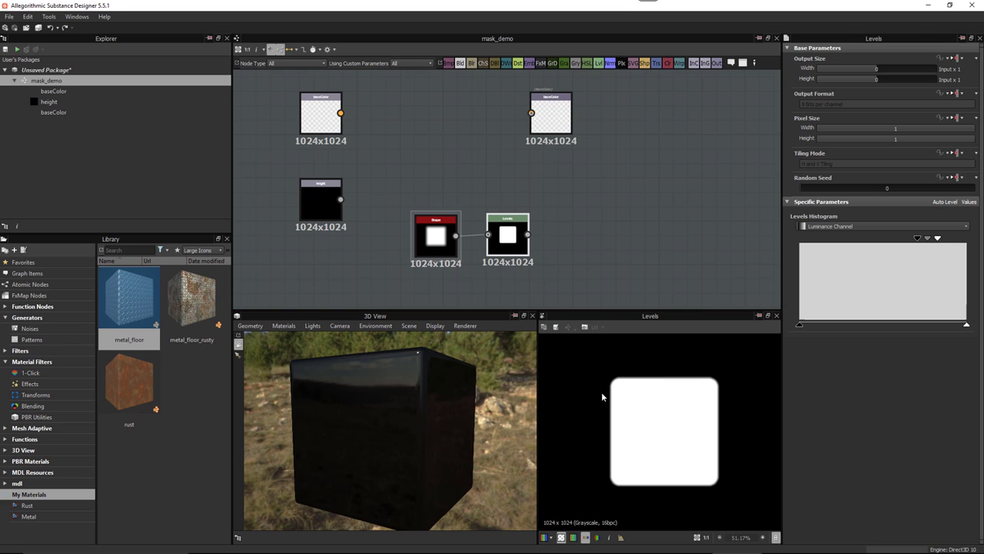
pyautogui.scroll(5, 662, 435)
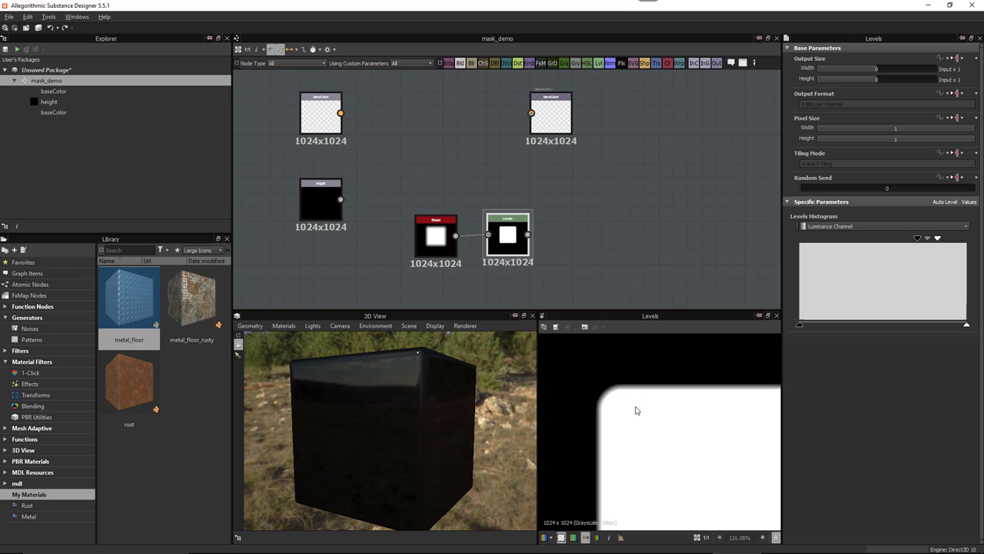
pyautogui.scroll(-7, 673, 416)
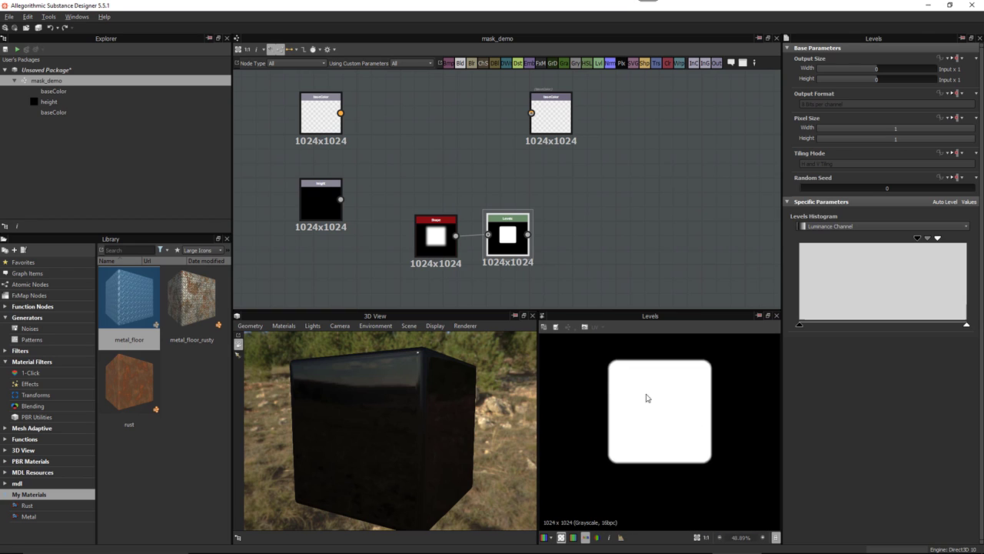
pyautogui.moveTo(511, 231); pyautogui.dragTo(485, 272, button='middle')
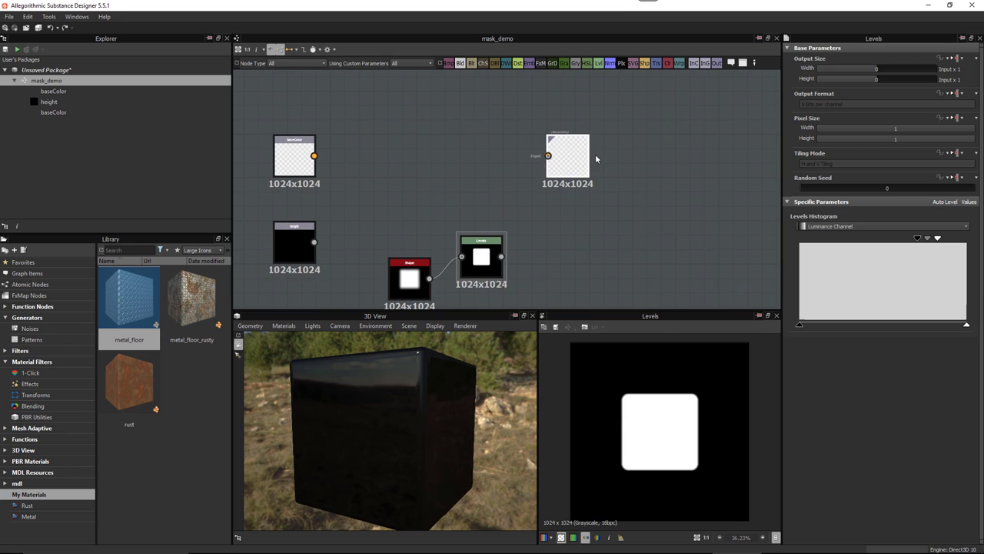
# Add a Uniform Color node in deep orange (H 23, S 255, V 169) and arrange nearby nodes
pyautogui.moveTo(560, 173); pyautogui.dragTo(593, 147, button='middle')
pyautogui.rightClick(478, 143)
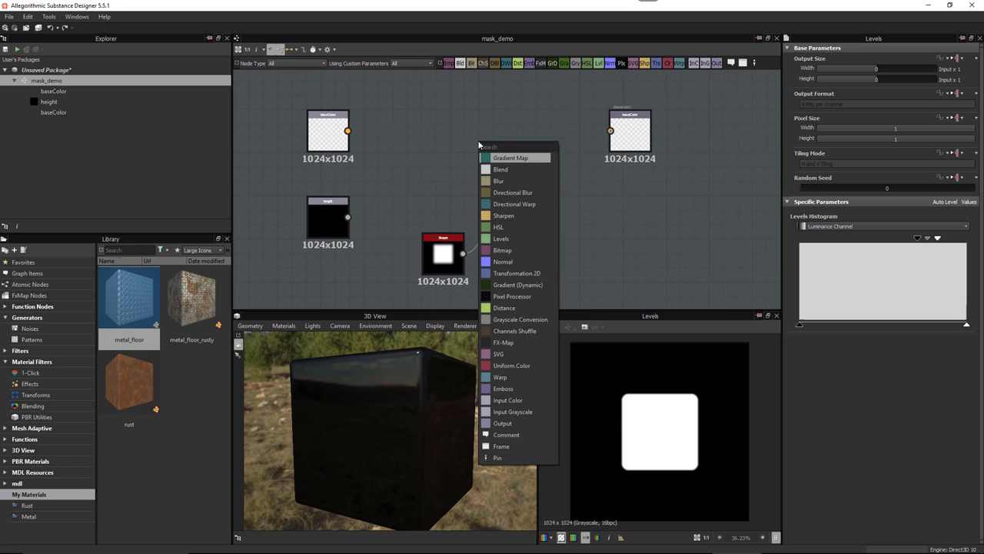
pyautogui.write('un')
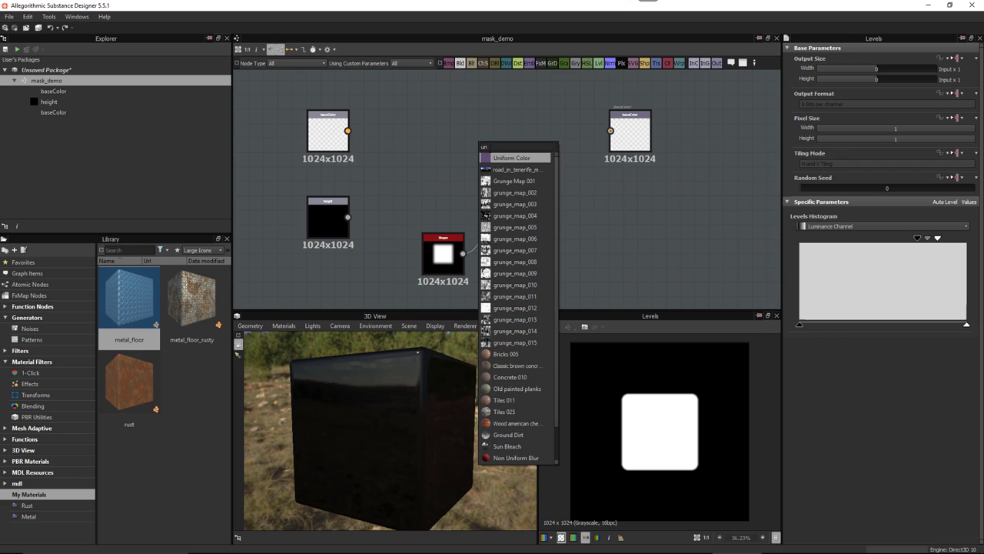
pyautogui.click(495, 158)
pyautogui.click(826, 247)
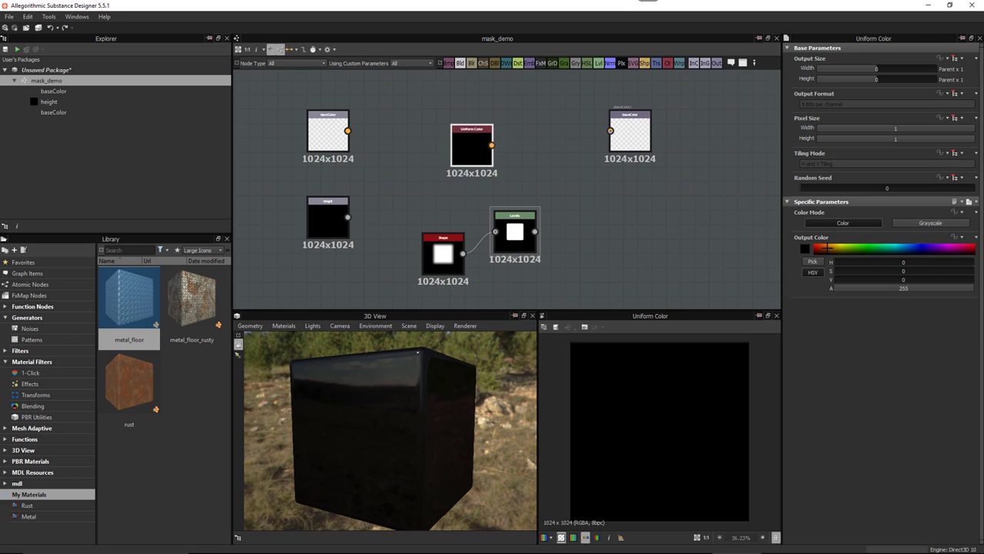
pyautogui.moveTo(827, 248); pyautogui.dragTo(821, 247)
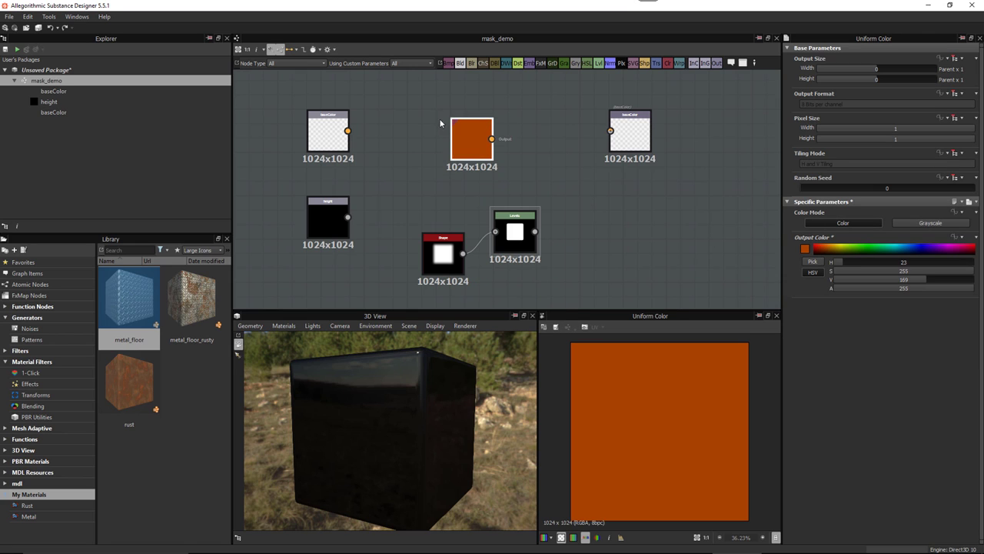
pyautogui.moveTo(486, 140); pyautogui.dragTo(459, 113)
pyautogui.moveTo(513, 154); pyautogui.dragTo(515, 180, button='middle')
pyautogui.moveTo(625, 171); pyautogui.dragTo(653, 171)
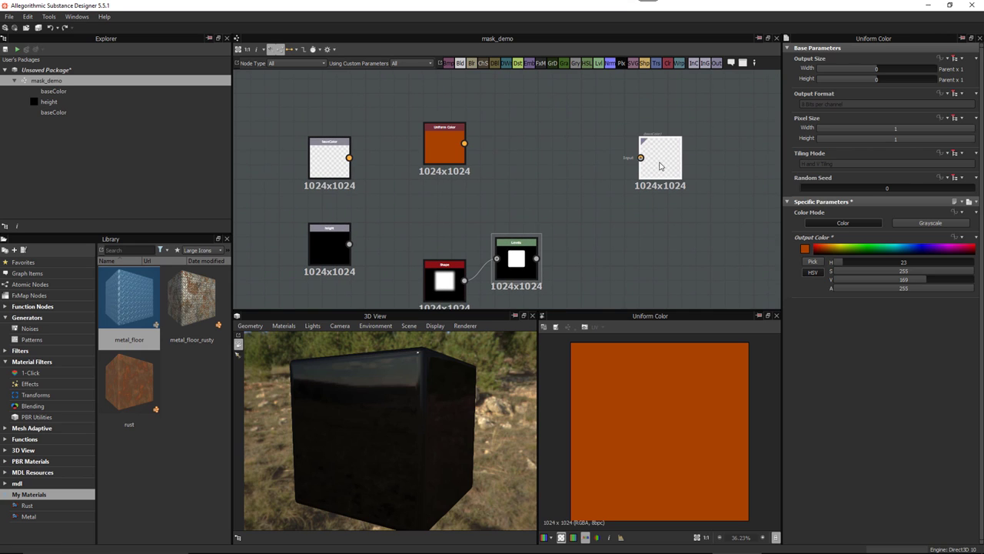
# Add a Blend node and position it right of the Uniform Color node
pyautogui.rightClick(505, 158)
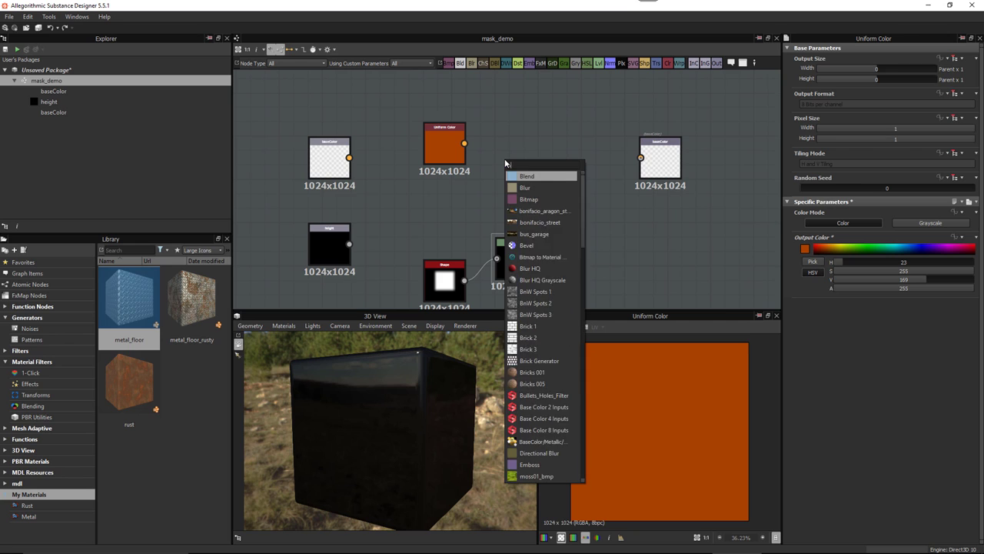
pyautogui.click(514, 170)
pyautogui.moveTo(503, 172); pyautogui.dragTo(531, 172)
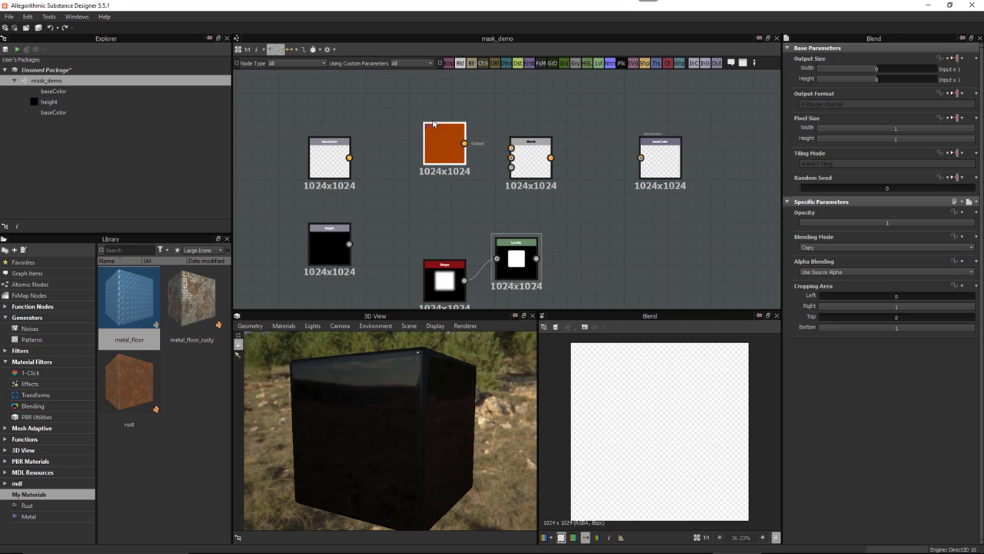
pyautogui.moveTo(445, 138); pyautogui.dragTo(436, 124)
pyautogui.moveTo(548, 167); pyautogui.dragTo(562, 167)
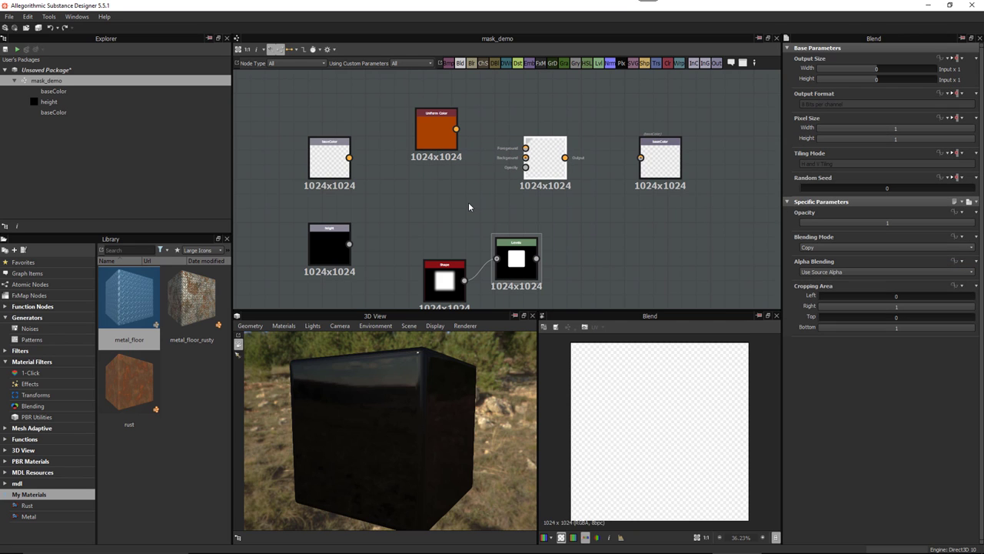
# Wire the Uniform Color into the Blend node's second input and align the two nodes
pyautogui.click(436, 134)
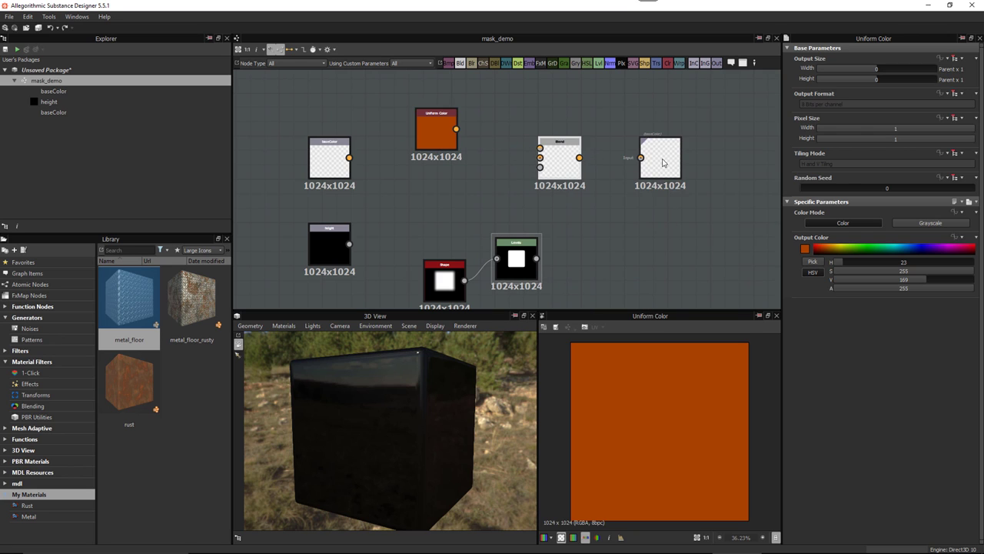
pyautogui.moveTo(646, 158); pyautogui.dragTo(660, 159)
pyautogui.moveTo(429, 127); pyautogui.dragTo(581, 148)
pyautogui.scroll(3, 473, 176)
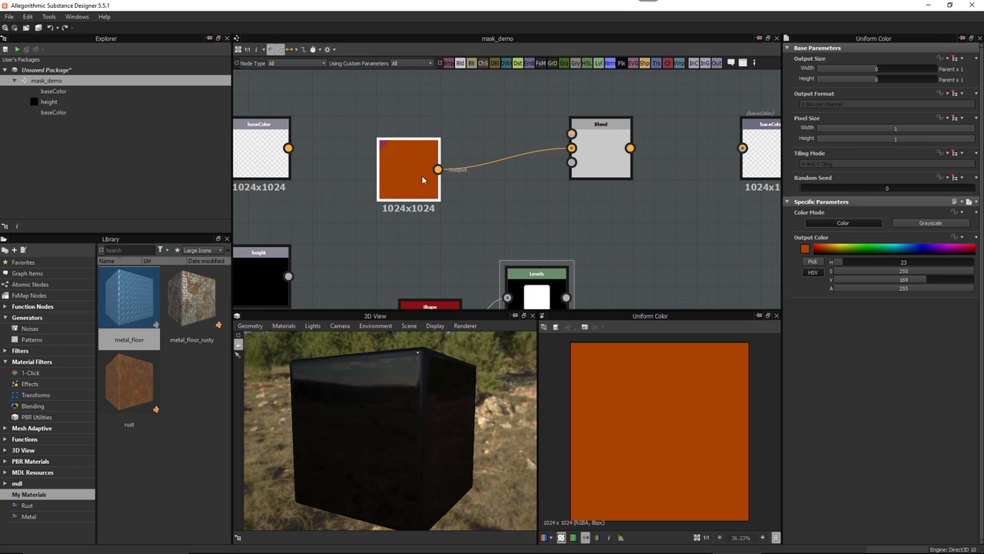
pyautogui.moveTo(422, 175); pyautogui.dragTo(422, 153)
pyautogui.scroll(-2, 508, 187)
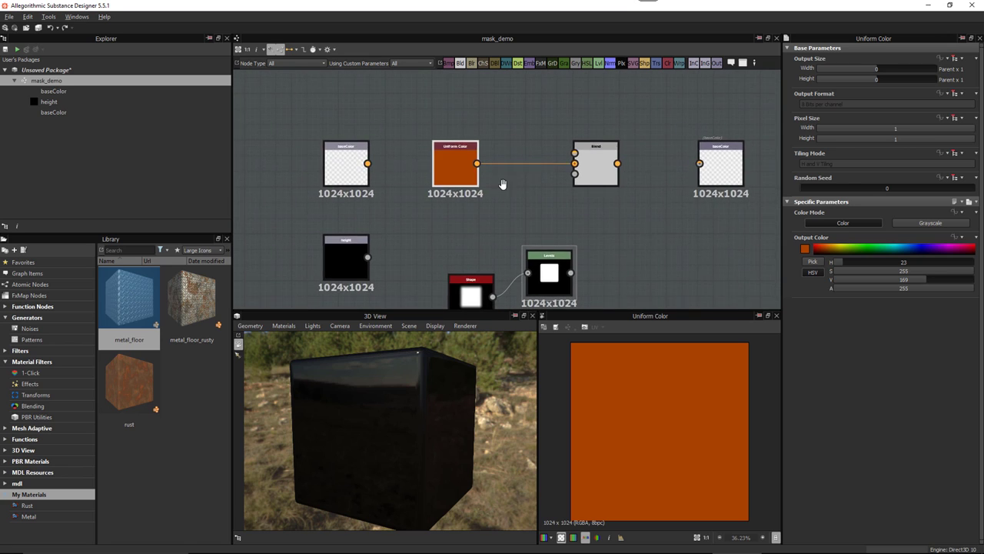
# Insert a Levels node from the orange Uniform Color into the Blend's Foreground, with Uniform Color on Background
pyautogui.click(497, 99)
pyautogui.press('space')
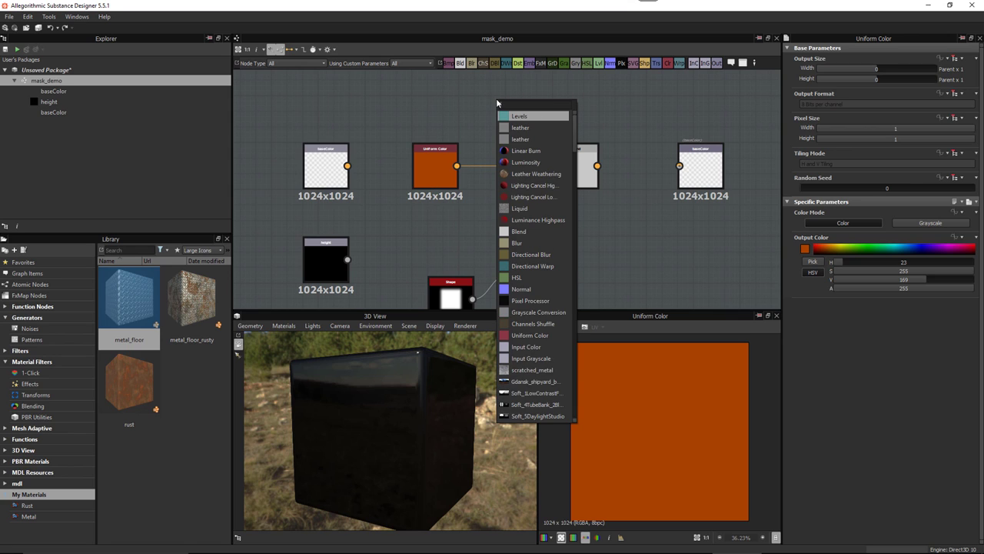
pyautogui.press('Return')
pyautogui.moveTo(457, 165); pyautogui.dragTo(483, 106)
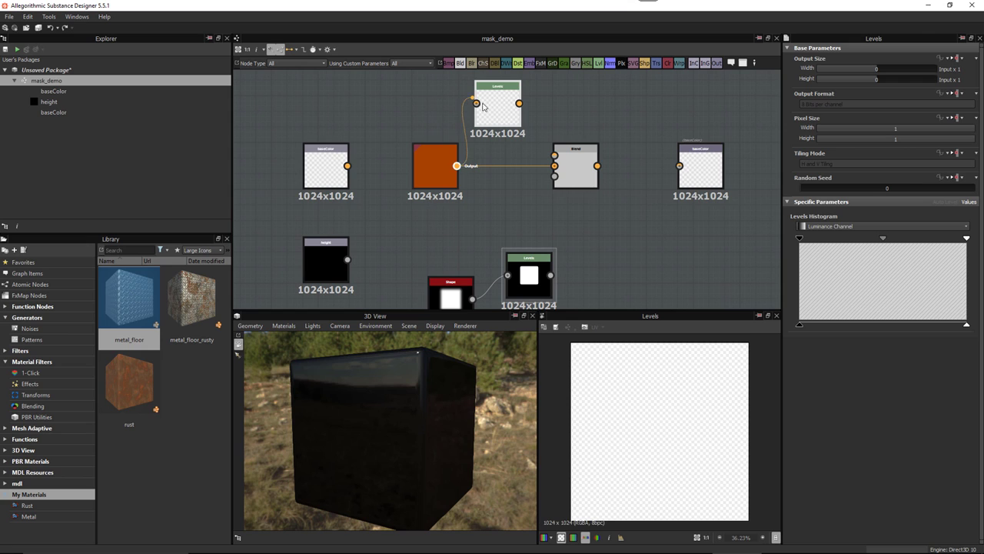
pyautogui.moveTo(457, 166); pyautogui.dragTo(476, 103)
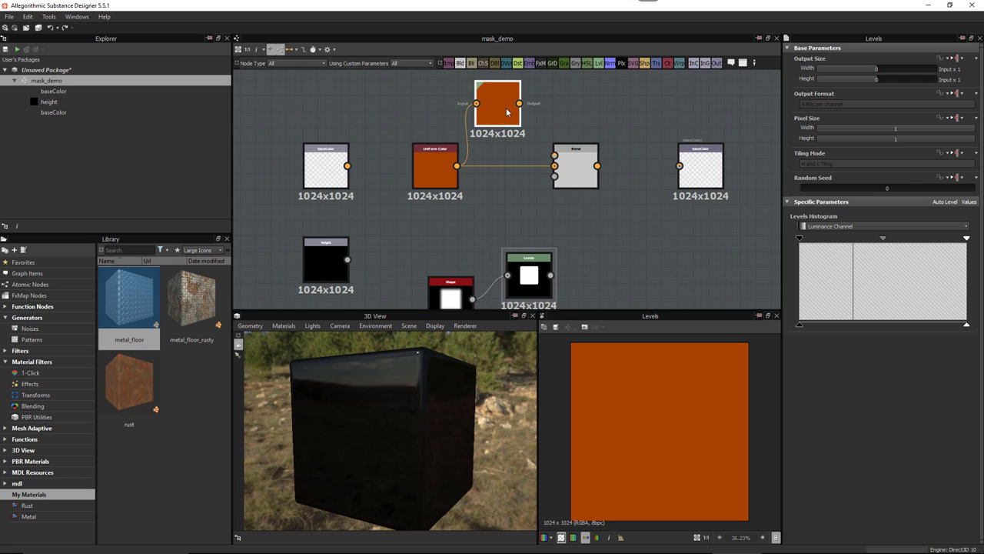
pyautogui.scroll(1, 509, 113)
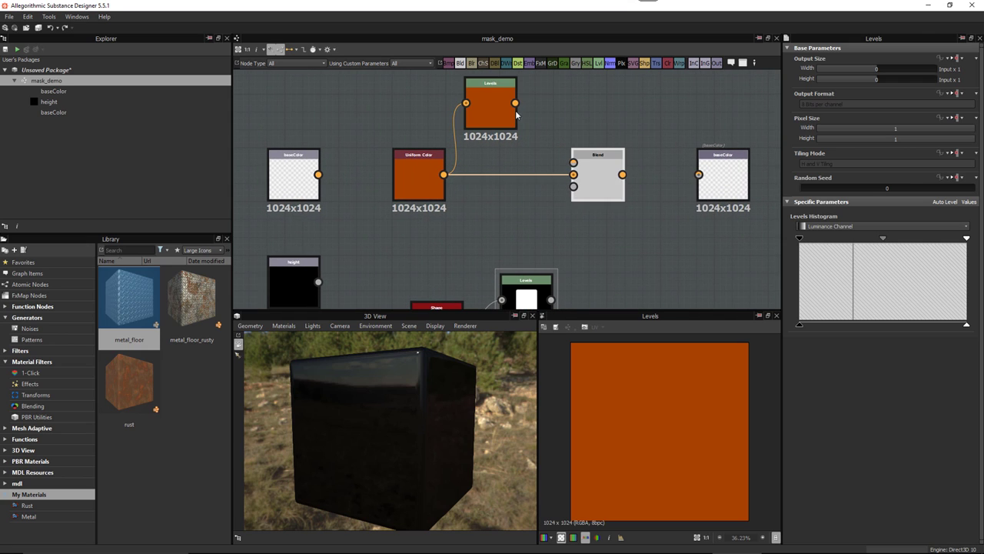
pyautogui.moveTo(515, 103); pyautogui.dragTo(573, 162)
pyautogui.moveTo(480, 143)
pyautogui.mouseDown()
pyautogui.moveTo(498, 160)
pyautogui.moveTo(480, 142)
pyautogui.mouseUp()
pyautogui.moveTo(444, 175); pyautogui.dragTo(573, 175)
pyautogui.click(515, 103)
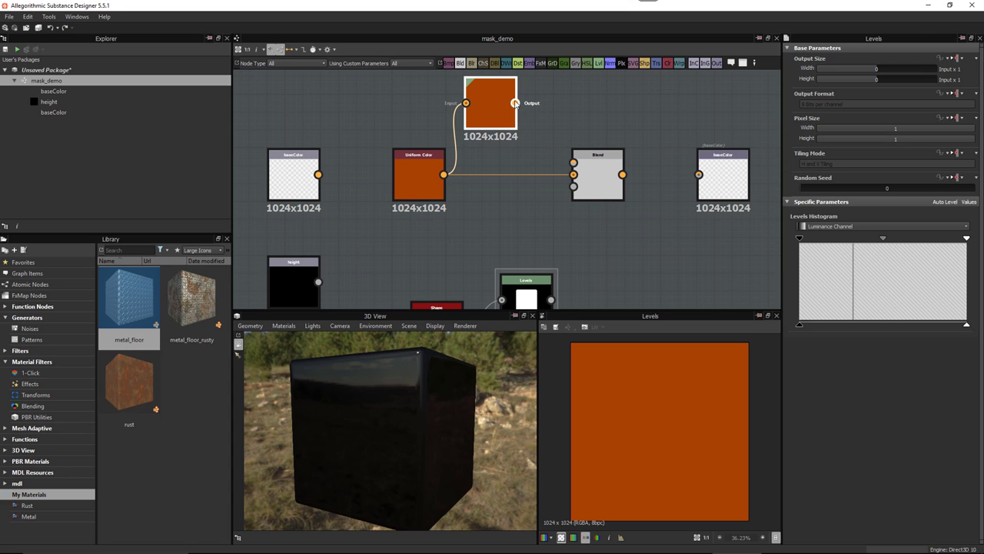
pyautogui.moveTo(515, 103); pyautogui.dragTo(574, 162)
pyautogui.click(586, 178)
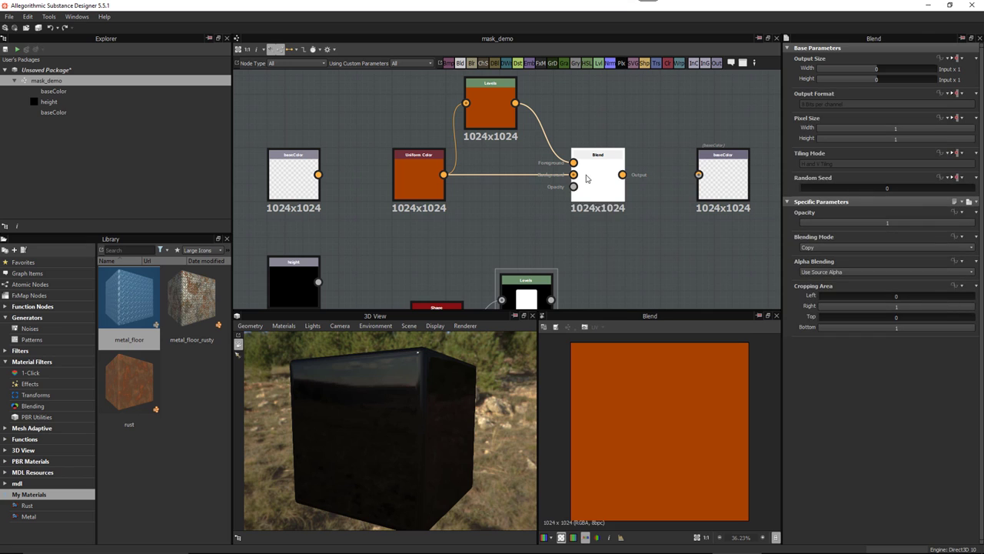
# Drag the new Levels node's midtone marker to brighten the orange toward yellow-orange
pyautogui.scroll(-2, 620, 414)
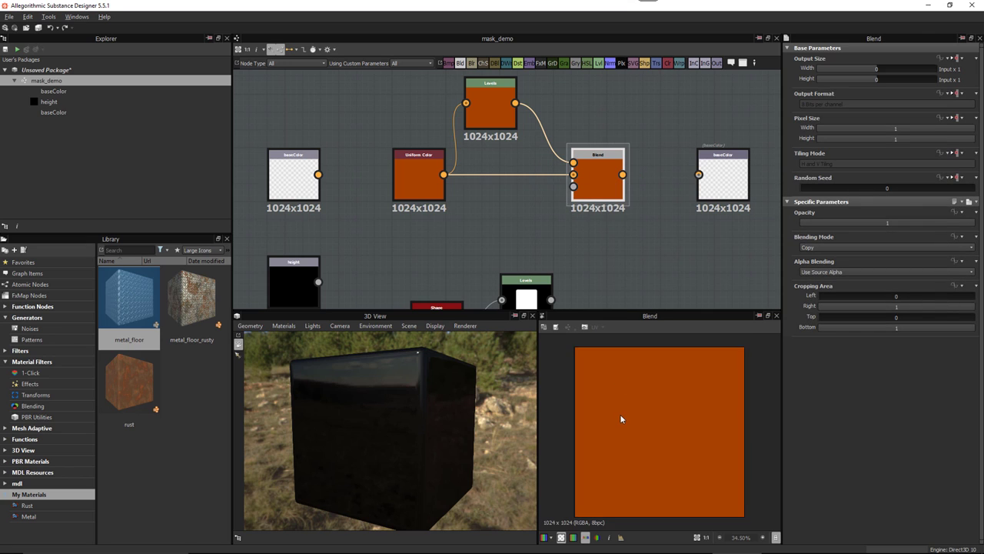
pyautogui.click(499, 87)
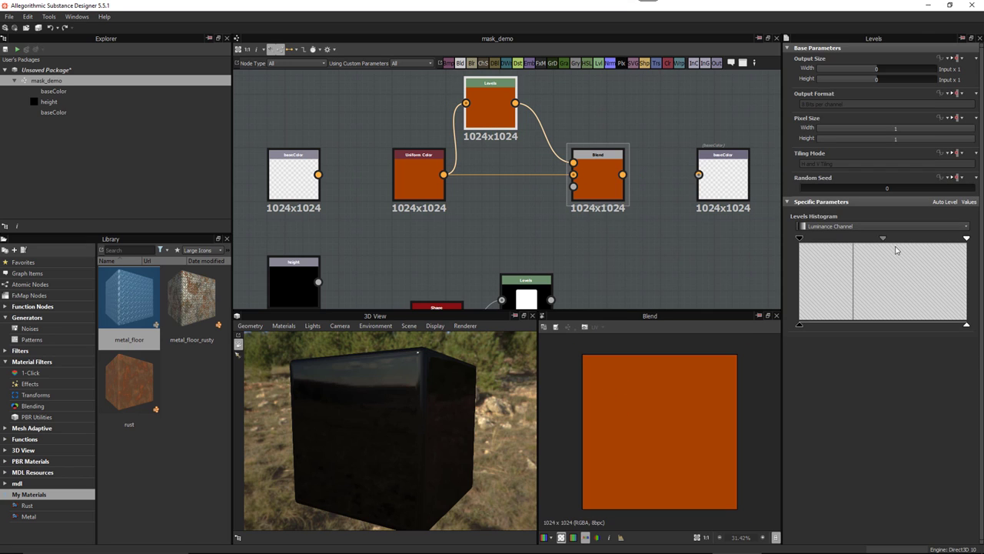
pyautogui.moveTo(884, 238); pyautogui.dragTo(869, 239)
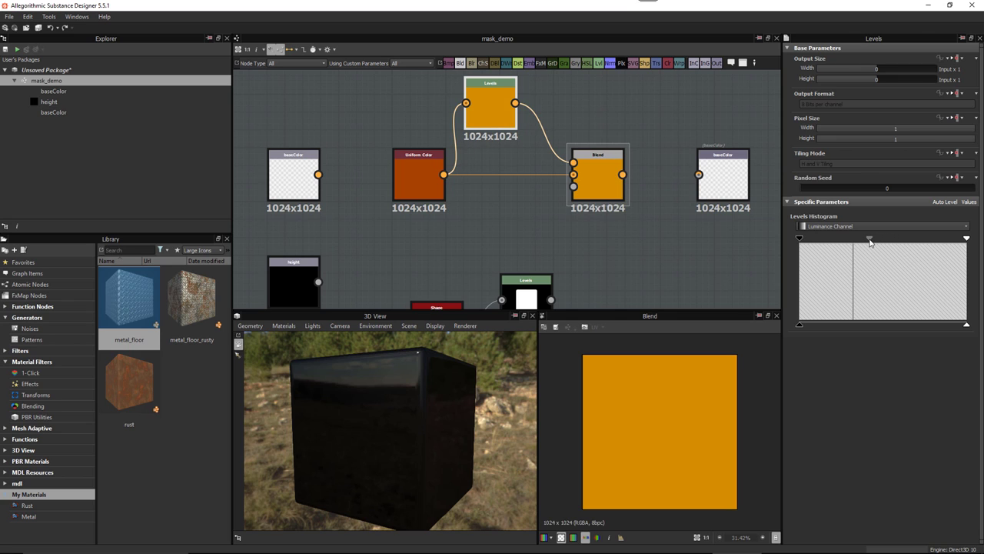
# Undo the midtone change and wire the lower Levels output into the Blend's Opacity input
pyautogui.hotkey('ctrl', 'z')
pyautogui.hotkey('ctrl', 'z')
pyautogui.moveTo(573, 240)
pyautogui.mouseDown(button='middle')
pyautogui.moveTo(571, 223)
pyautogui.moveTo(540, 216)
pyautogui.mouseUp(button='middle')
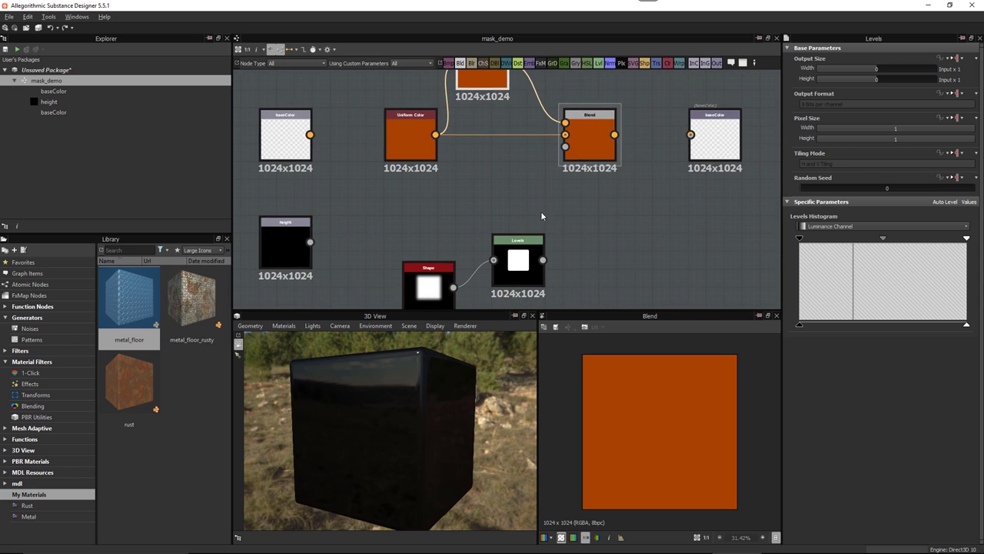
pyautogui.scroll(-1, 541, 216)
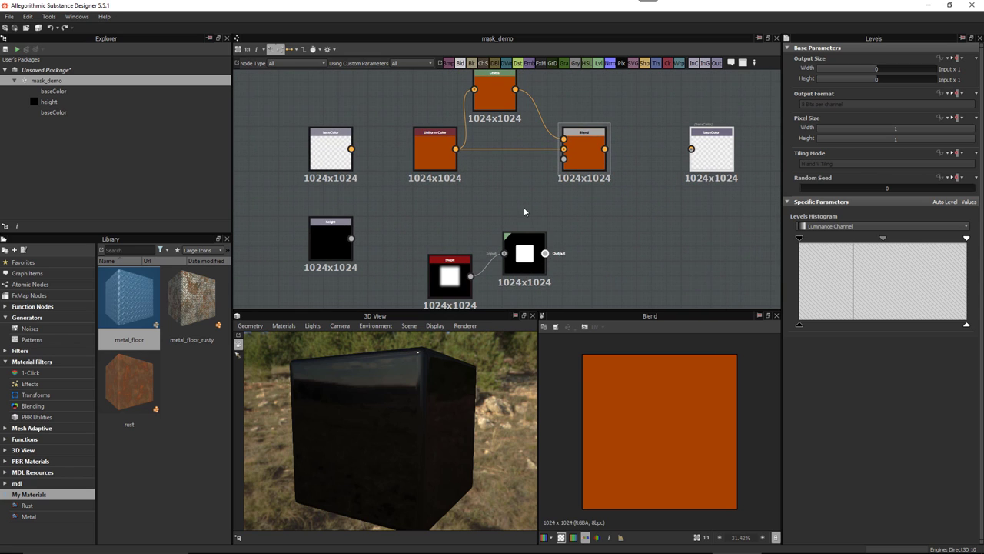
pyautogui.moveTo(544, 253); pyautogui.dragTo(563, 158)
pyautogui.scroll(1, 594, 198)
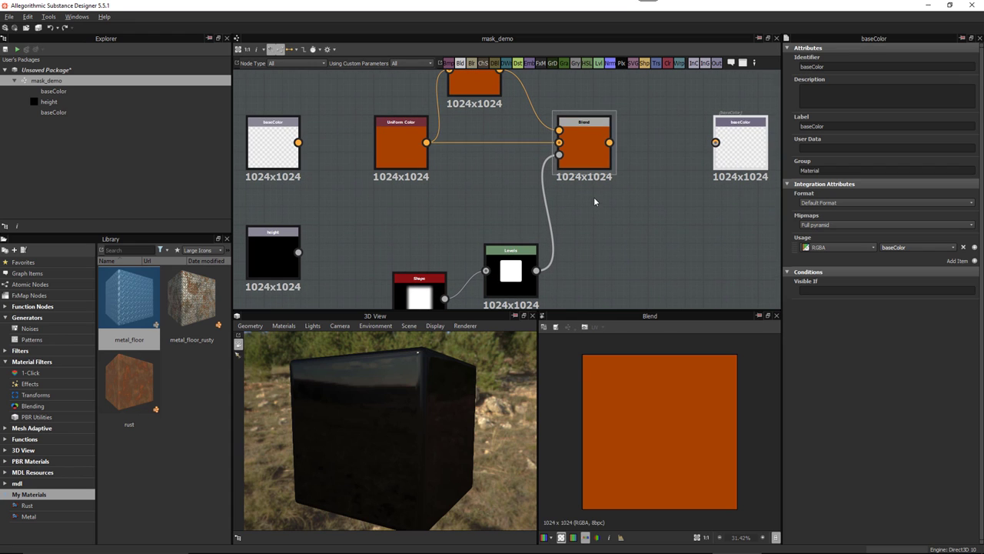
pyautogui.click(583, 141)
# Test the upper Levels midtone handle, then set it back to centre
pyautogui.moveTo(492, 85); pyautogui.dragTo(489, 103, button='middle')
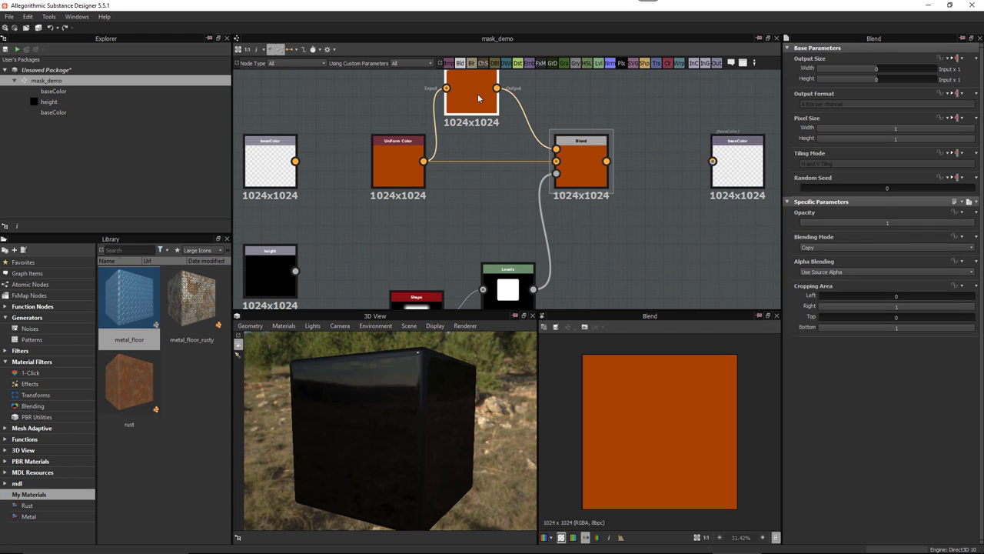
pyautogui.click(478, 97)
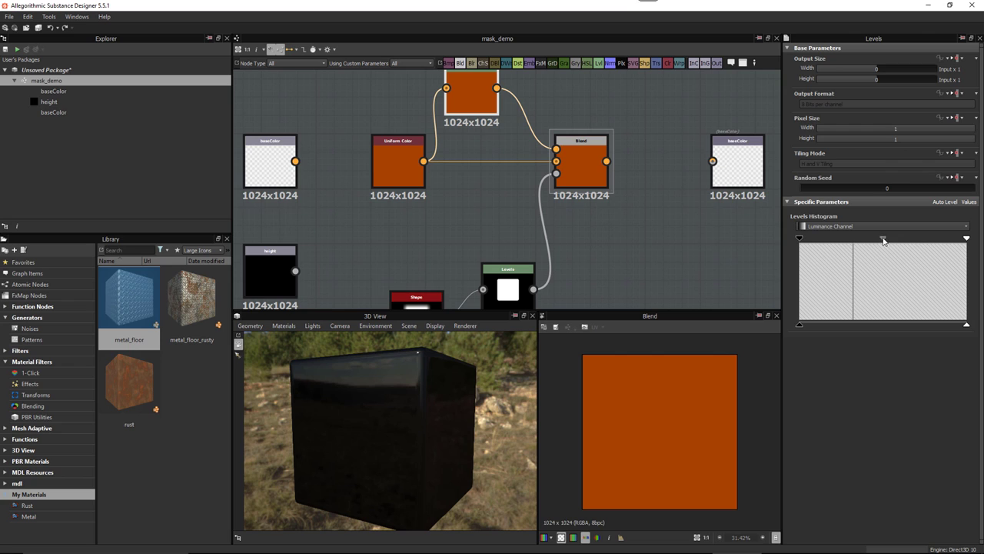
pyautogui.moveTo(884, 241)
pyautogui.mouseDown()
pyautogui.moveTo(894, 246)
pyautogui.moveTo(870, 247)
pyautogui.moveTo(884, 246)
pyautogui.mouseUp()
pyautogui.moveTo(644, 247); pyautogui.dragTo(621, 219, button='middle')
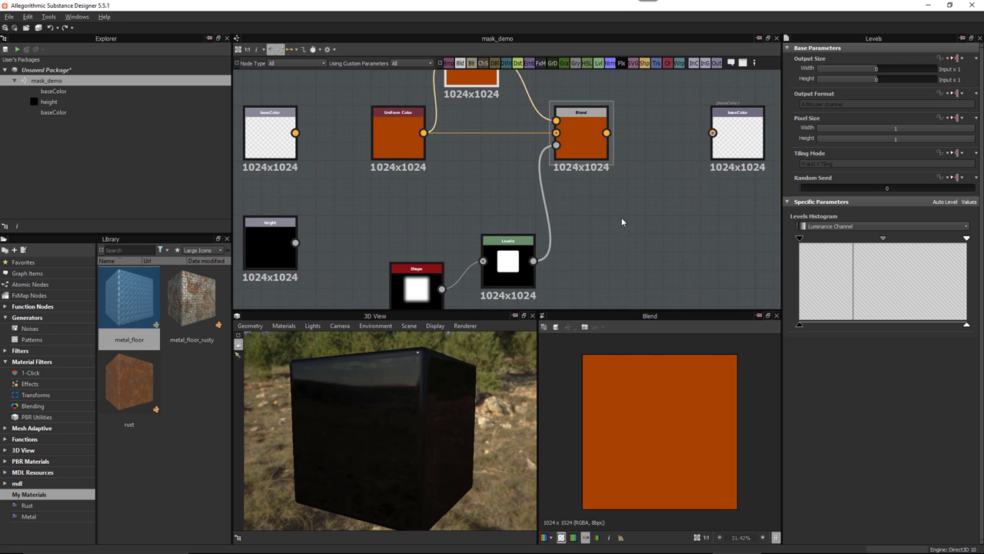
# Move the Shape node up beside the lower Levels and nudge the upper Levels right
pyautogui.scroll(-2, 573, 231)
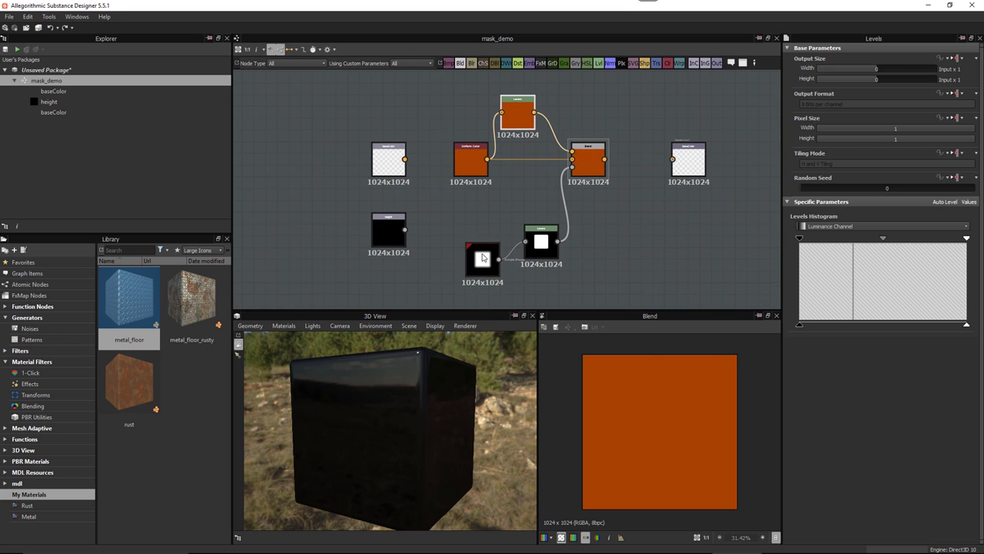
pyautogui.moveTo(475, 263); pyautogui.dragTo(485, 243)
pyautogui.scroll(2, 577, 234)
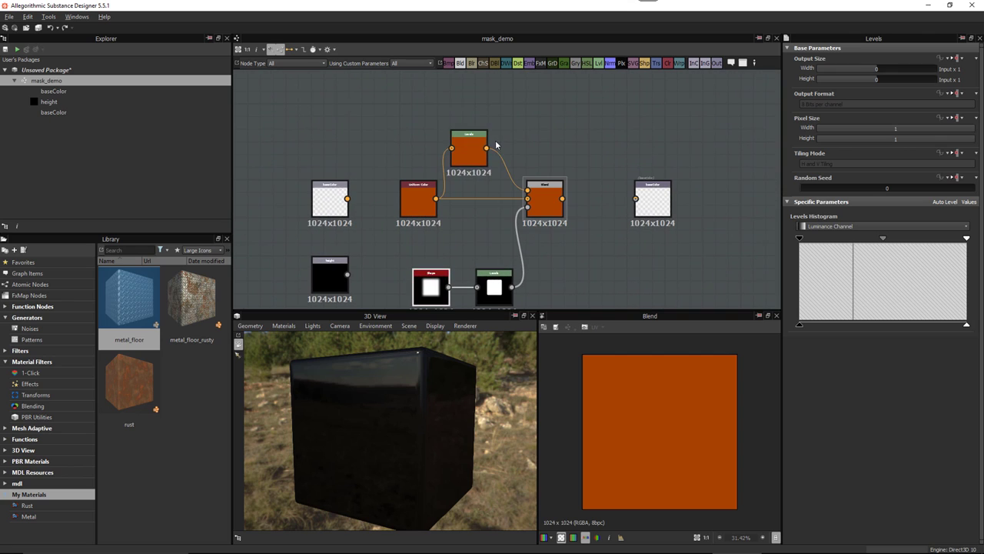
pyautogui.moveTo(480, 146); pyautogui.dragTo(493, 149)
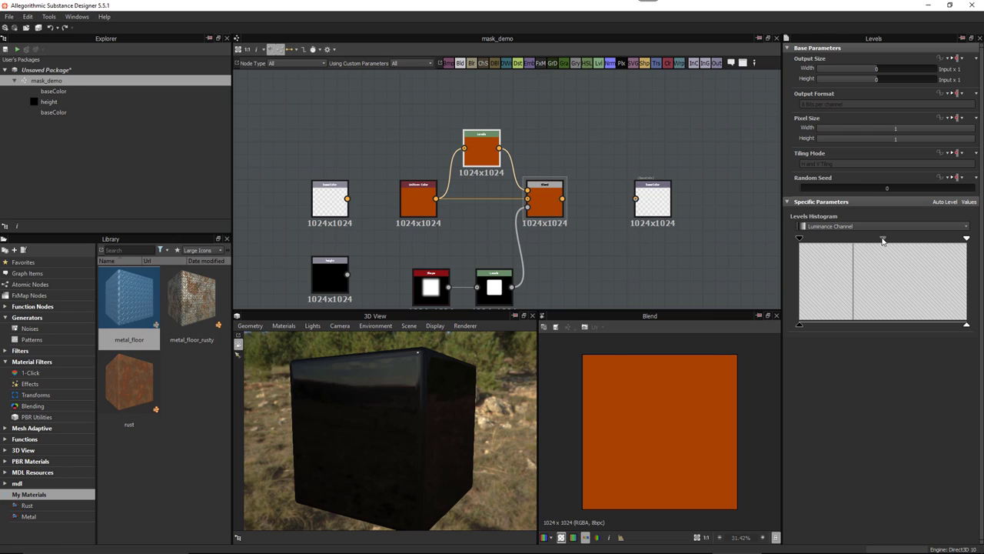
# Switch the upper Levels to Values view and expose Level In Mid as the levelinmid graph input
pyautogui.click(969, 203)
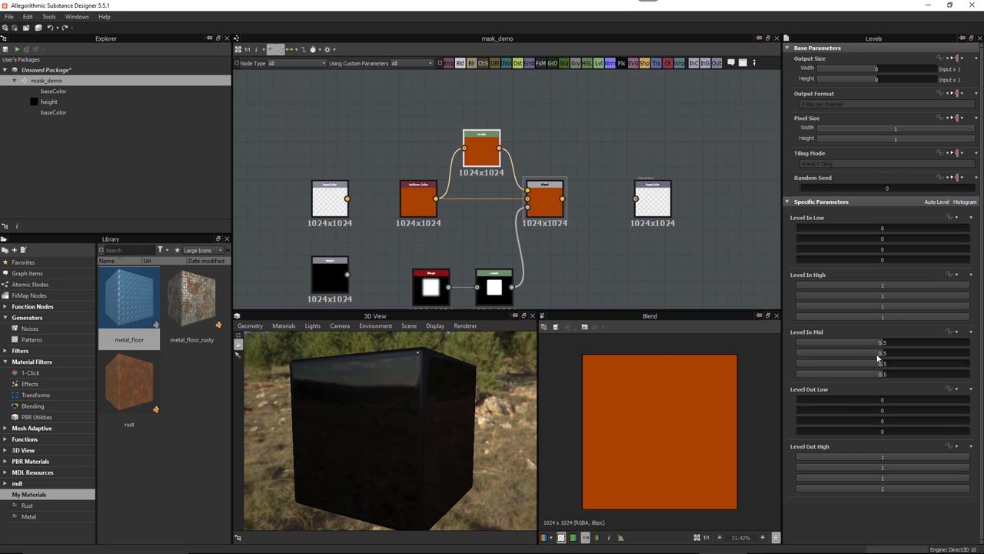
pyautogui.click(954, 332)
pyautogui.click(939, 396)
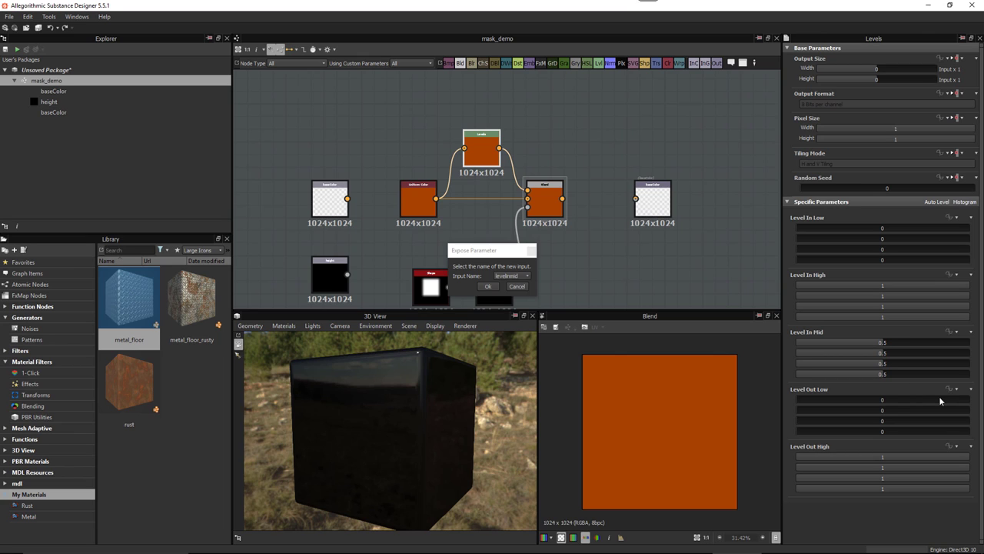
pyautogui.click(487, 286)
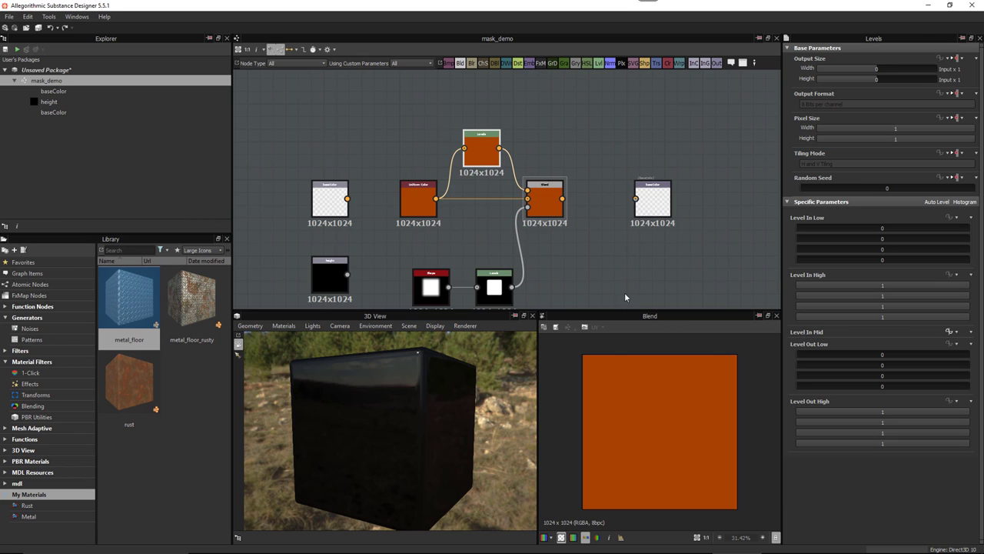
pyautogui.click(587, 269)
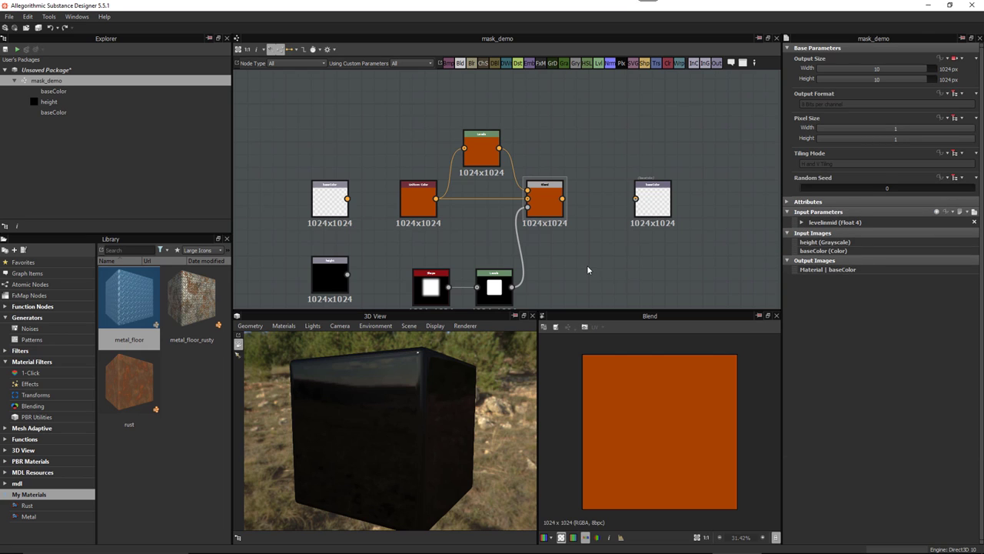
# Expand the levelinmid (Float 4) input to see its slider with 0.5 defaults and 0–1 range
pyautogui.click(802, 222)
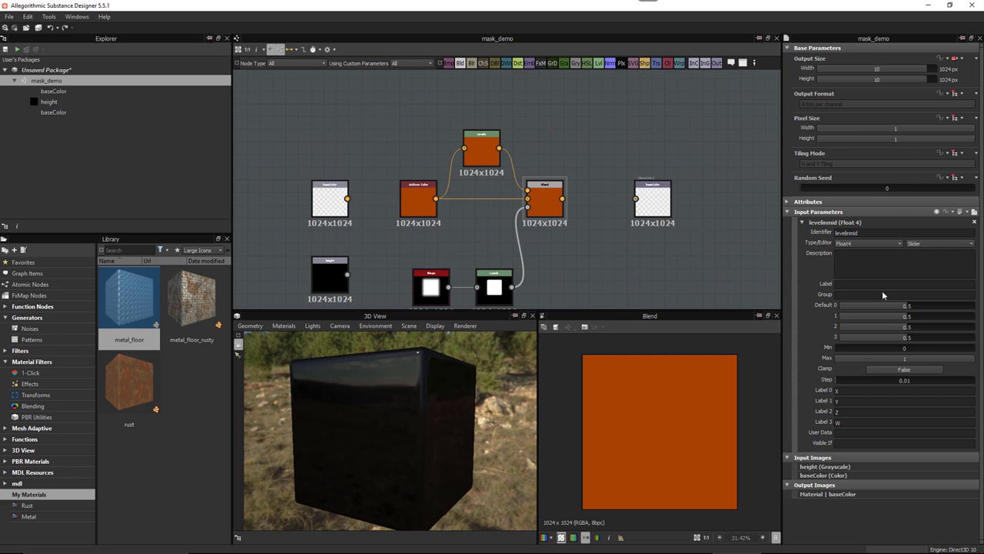
# Replace levelinmid with a Float1 input: identifier gamma, label Gamma, default 0.5, Clamp True
pyautogui.click(976, 223)
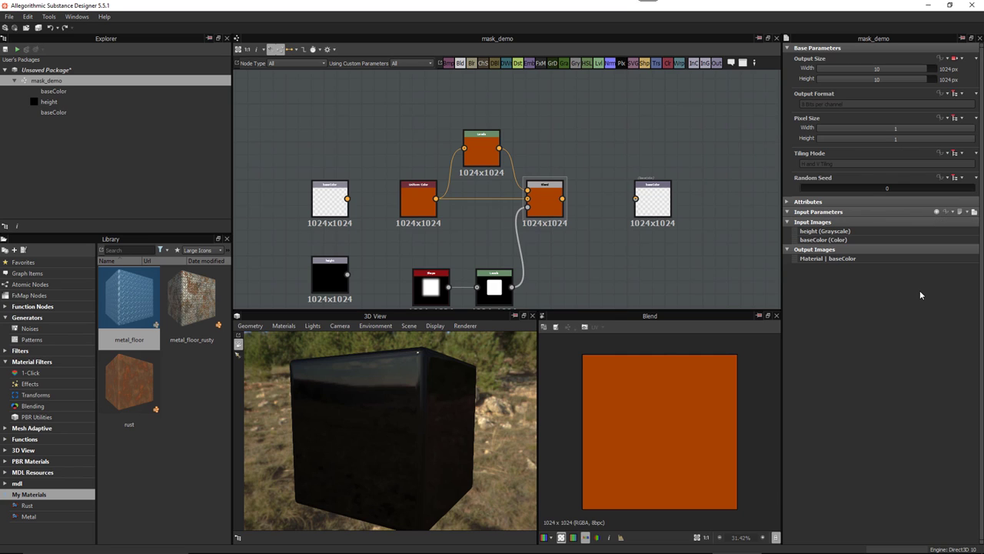
pyautogui.click(937, 212)
pyautogui.doubleClick(862, 234)
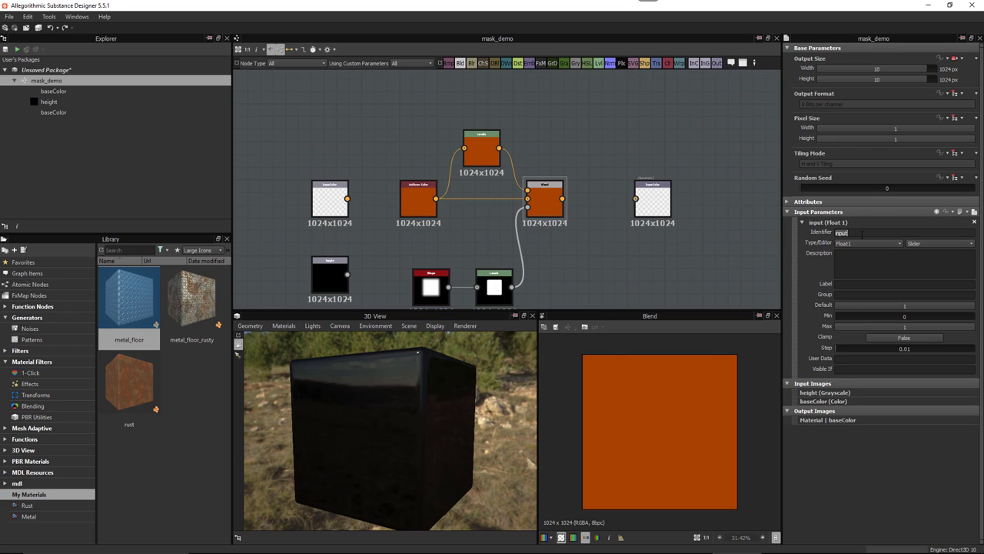
pyautogui.write('gamma')
pyautogui.press('Return')
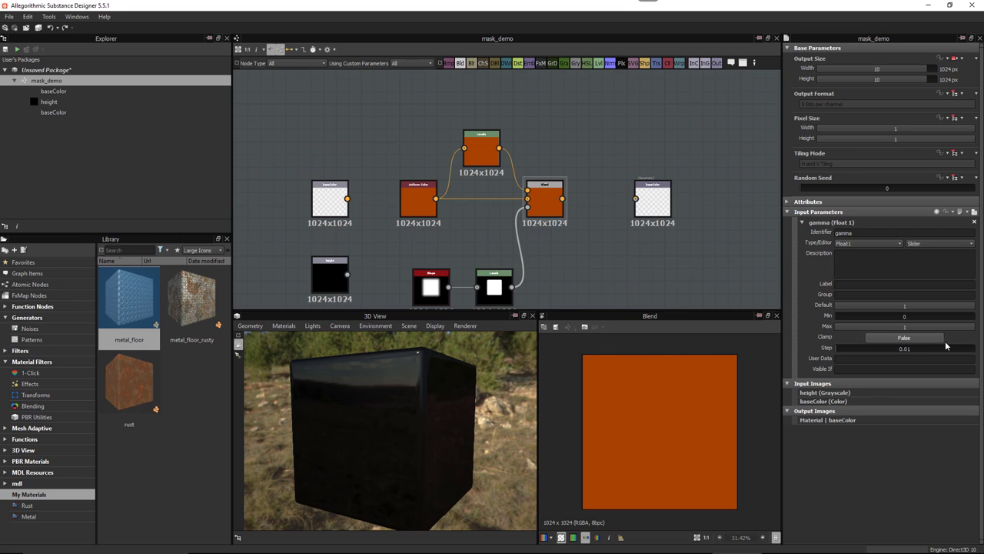
pyautogui.write('Ga')
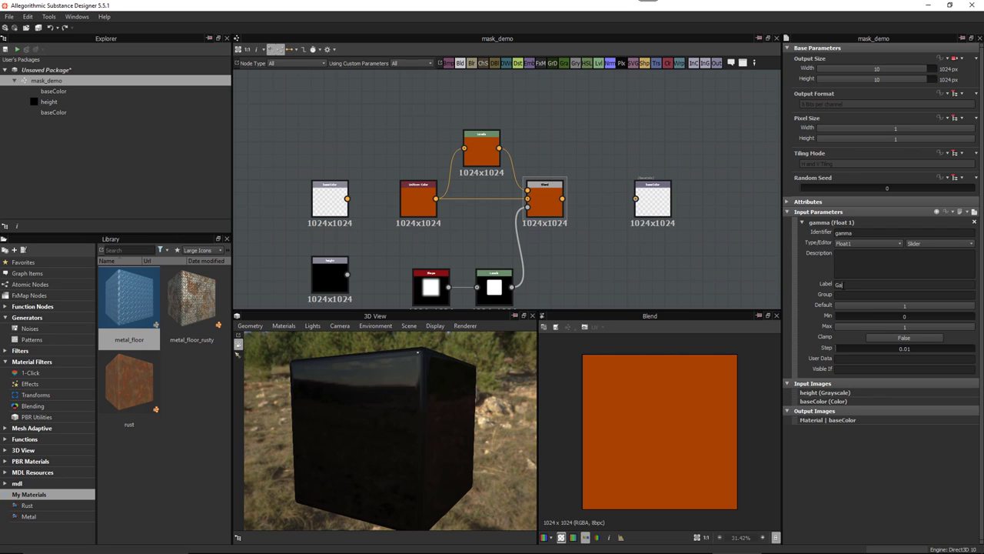
pyautogui.write('mma')
pyautogui.press('Return')
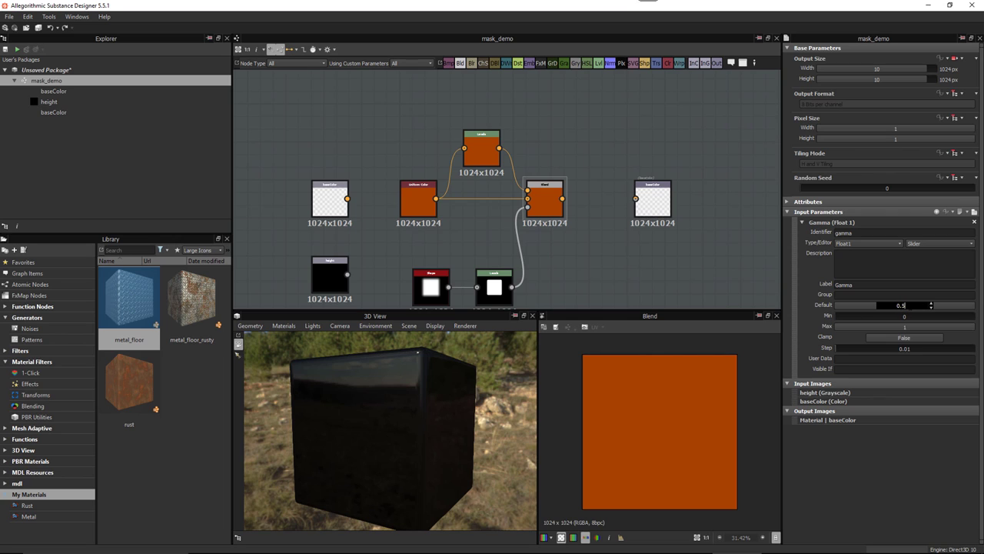
pyautogui.press('Return')
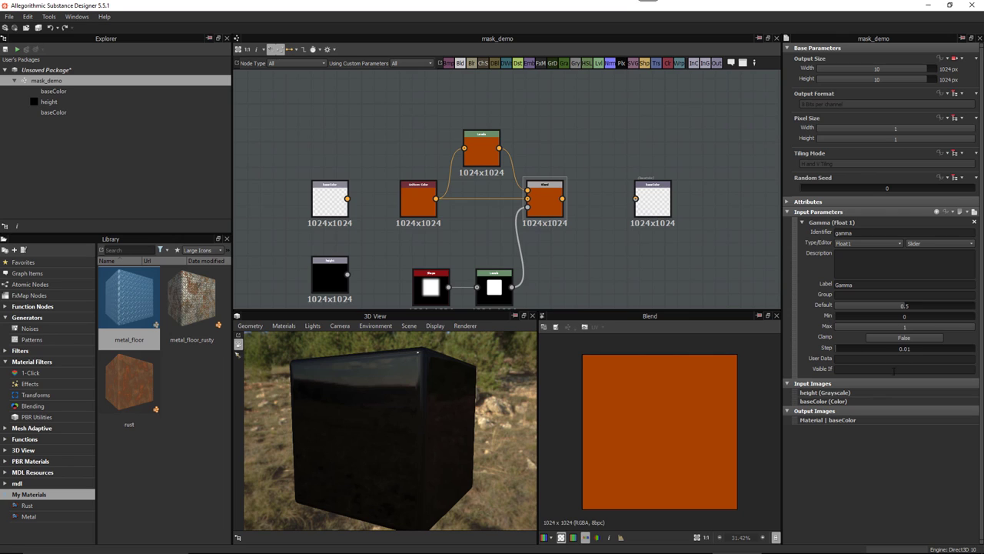
pyautogui.click(890, 337)
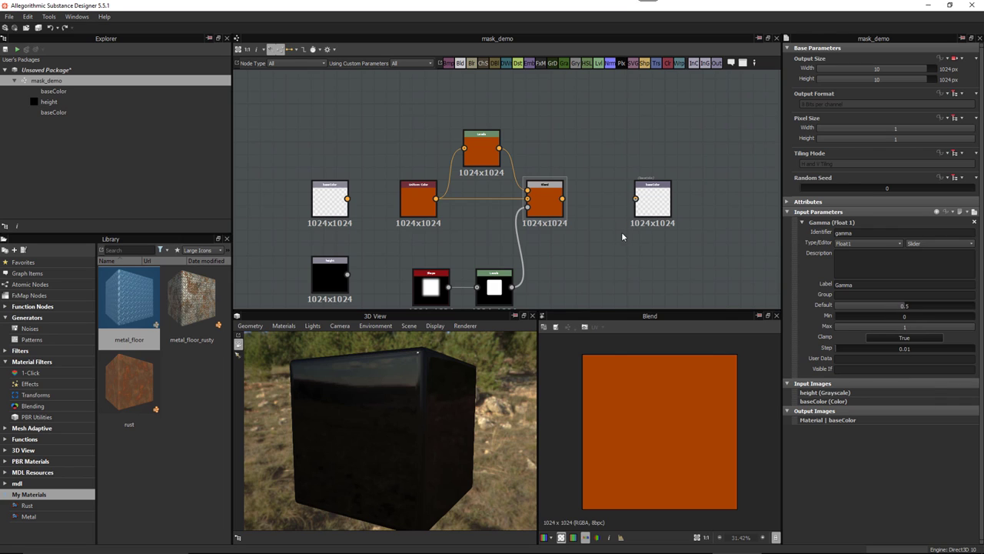
# Move the baseColor output node right and shift the Shape and Levels nodes up
pyautogui.moveTo(606, 232); pyautogui.dragTo(613, 221, button='middle')
pyautogui.moveTo(665, 201); pyautogui.dragTo(684, 201)
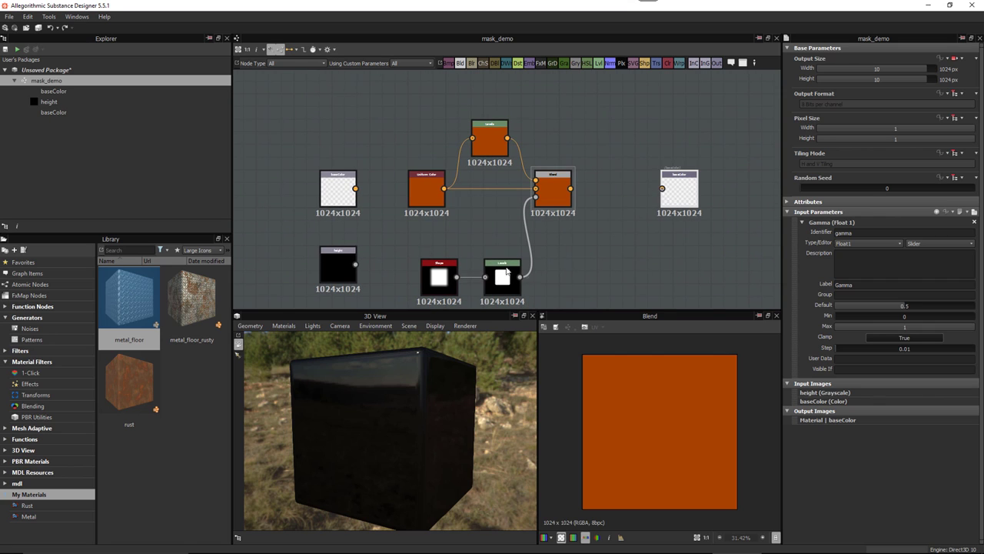
pyautogui.moveTo(426, 248); pyautogui.dragTo(498, 255)
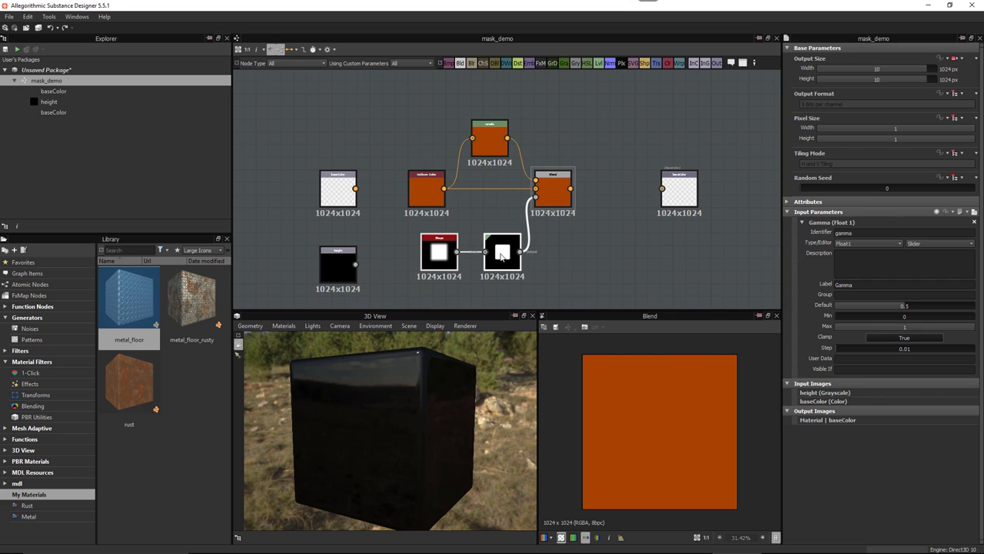
pyautogui.click(586, 258)
pyautogui.moveTo(590, 248); pyautogui.dragTo(591, 255, button='middle')
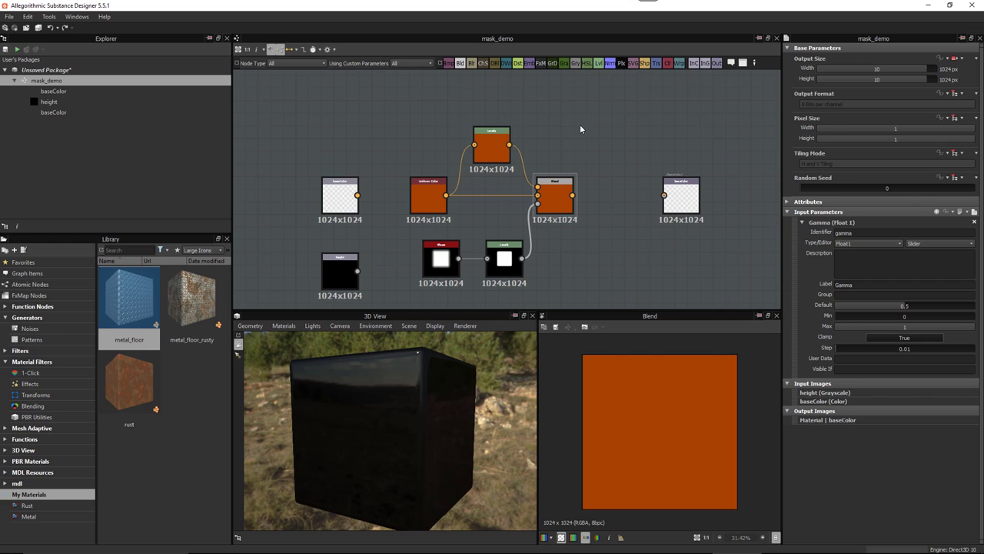
# Clear the upper Levels node's Level In Mid function and give it an Empty Function
pyautogui.click(488, 152)
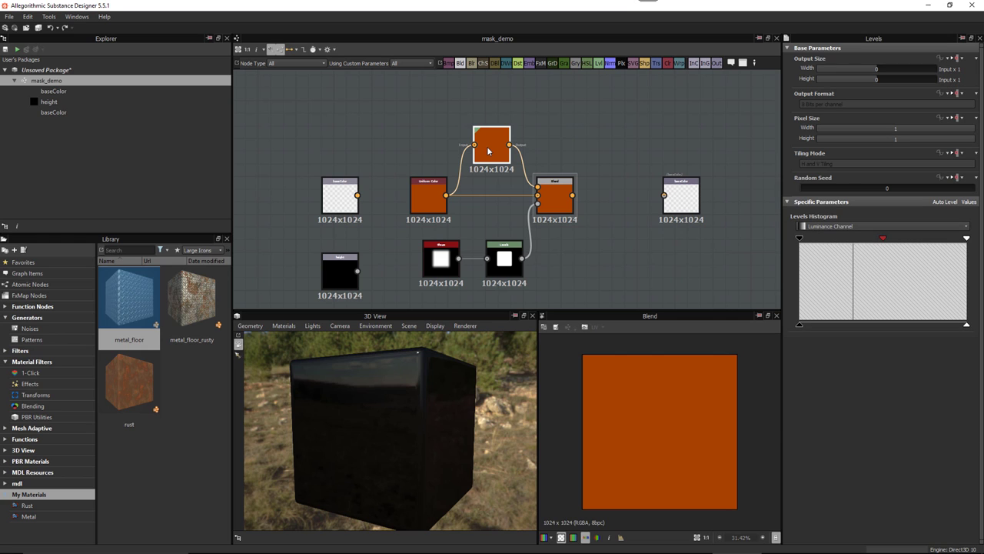
pyautogui.click(969, 203)
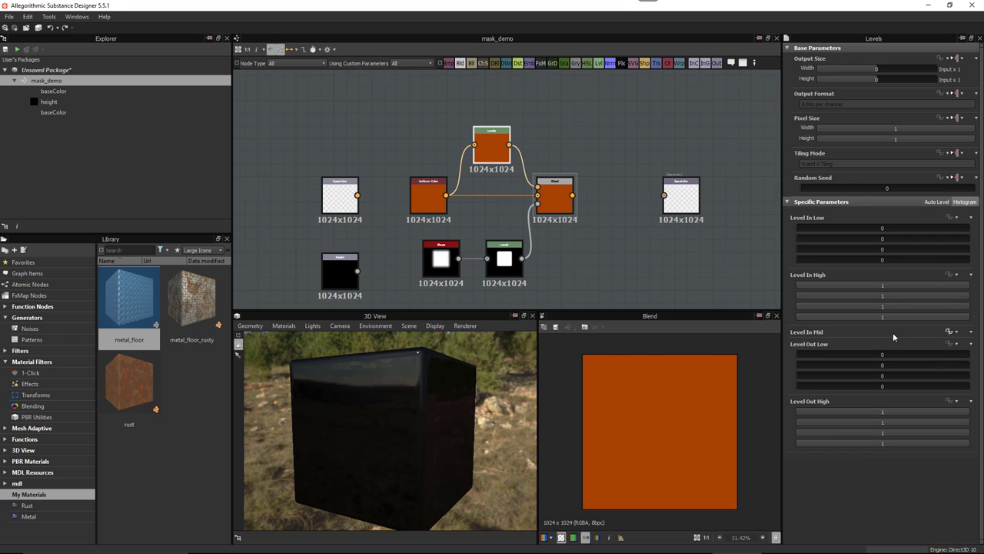
pyautogui.click(952, 332)
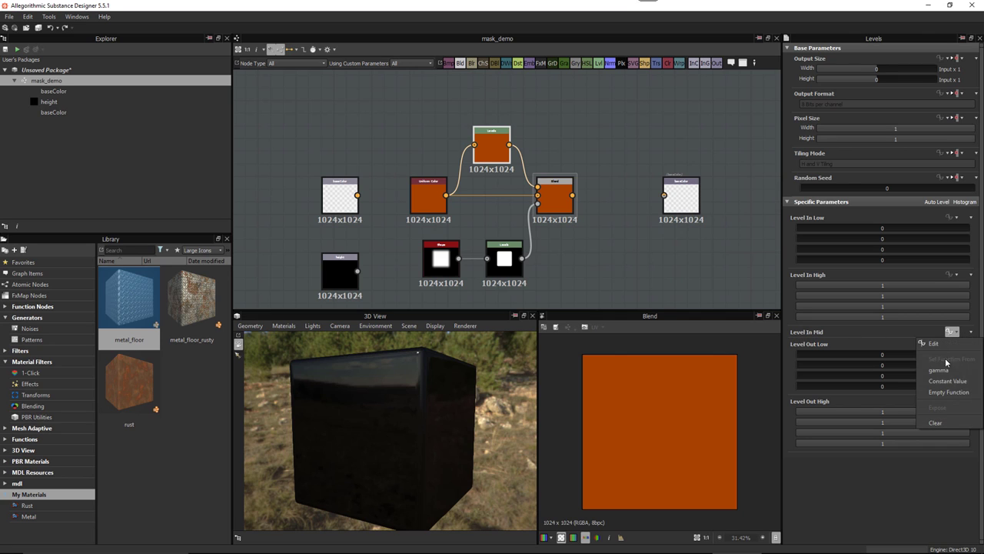
pyautogui.click(936, 423)
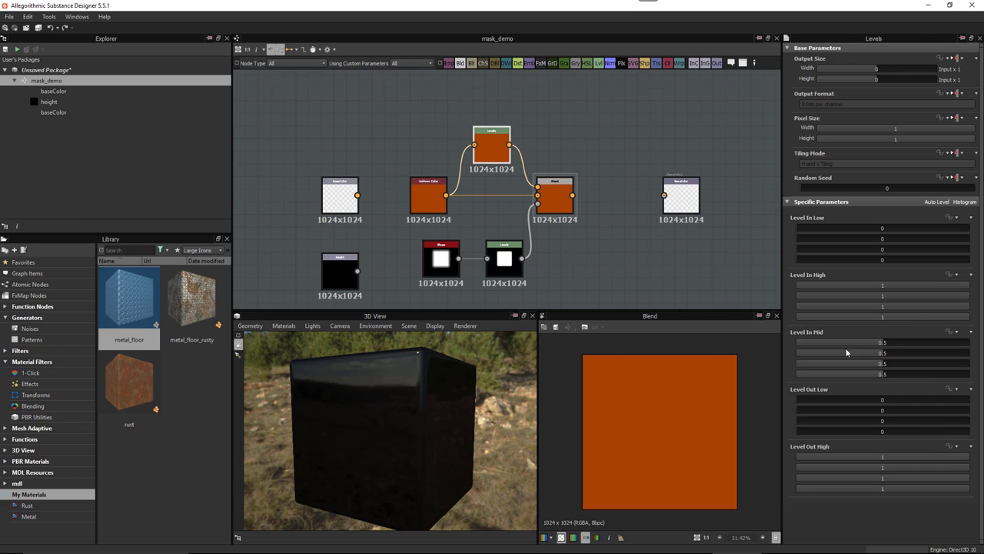
pyautogui.click(953, 332)
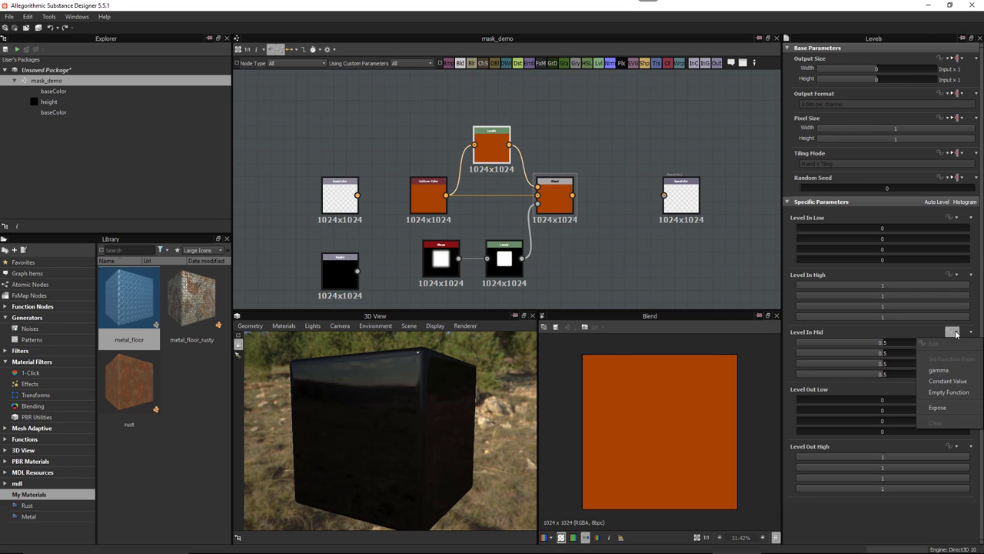
pyautogui.click(947, 392)
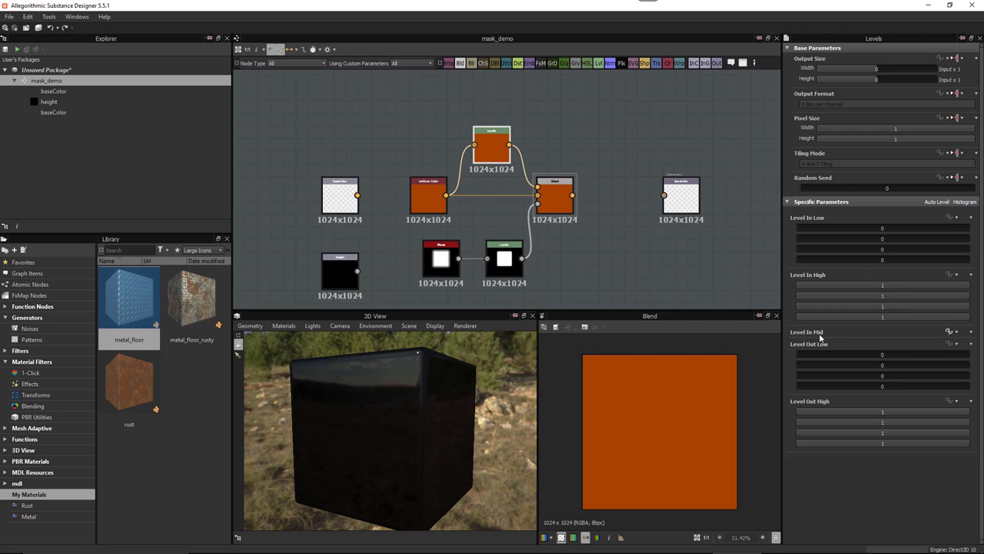
pyautogui.moveTo(828, 333)
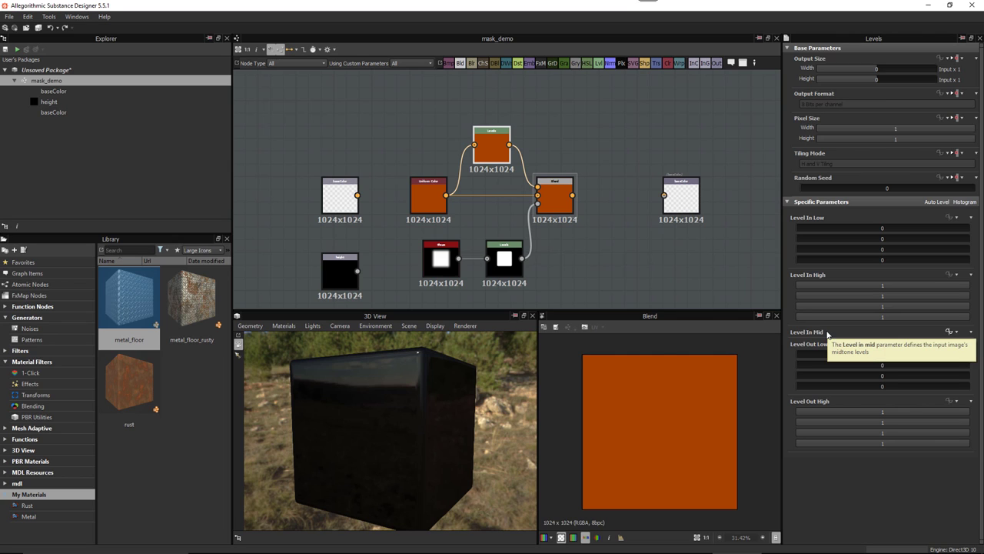
# In the Level In Mid function graph, add a Get Float node set to the gamma variable
pyautogui.click(951, 333)
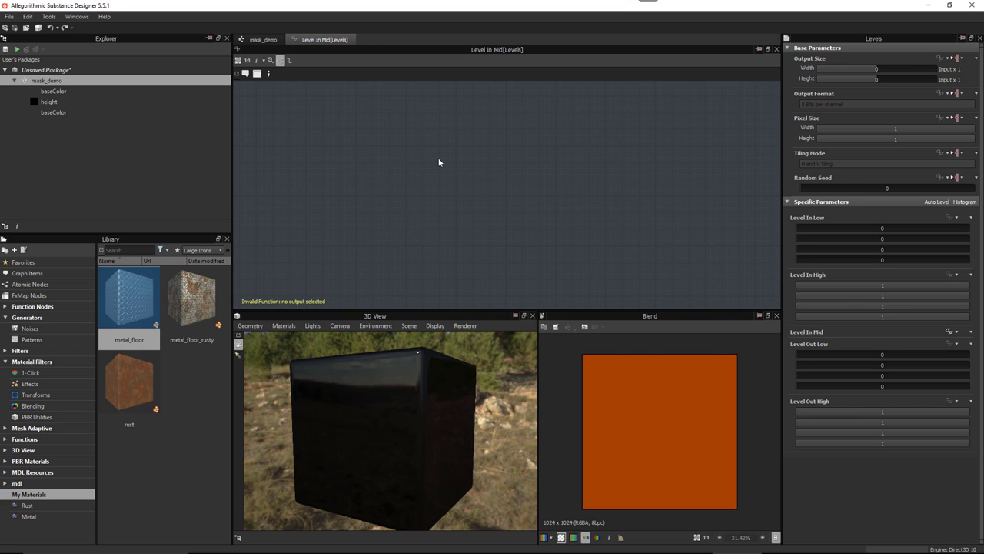
pyautogui.press('space')
pyautogui.write('get')
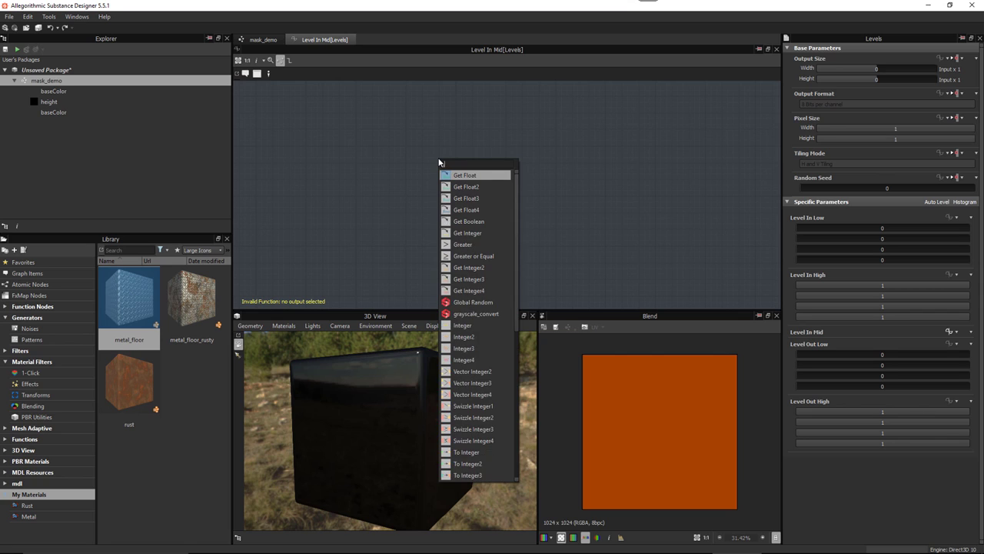
pyautogui.click(464, 176)
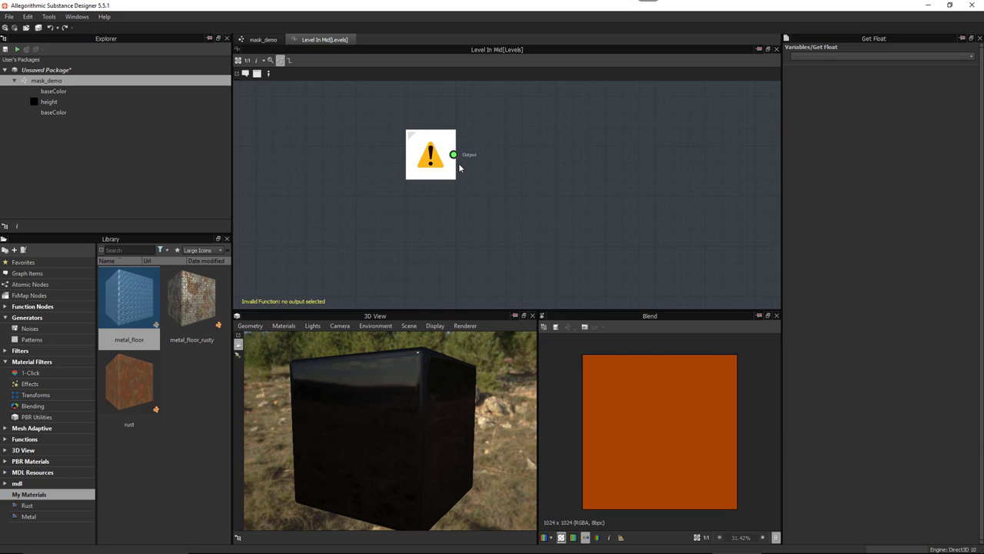
pyautogui.click(972, 58)
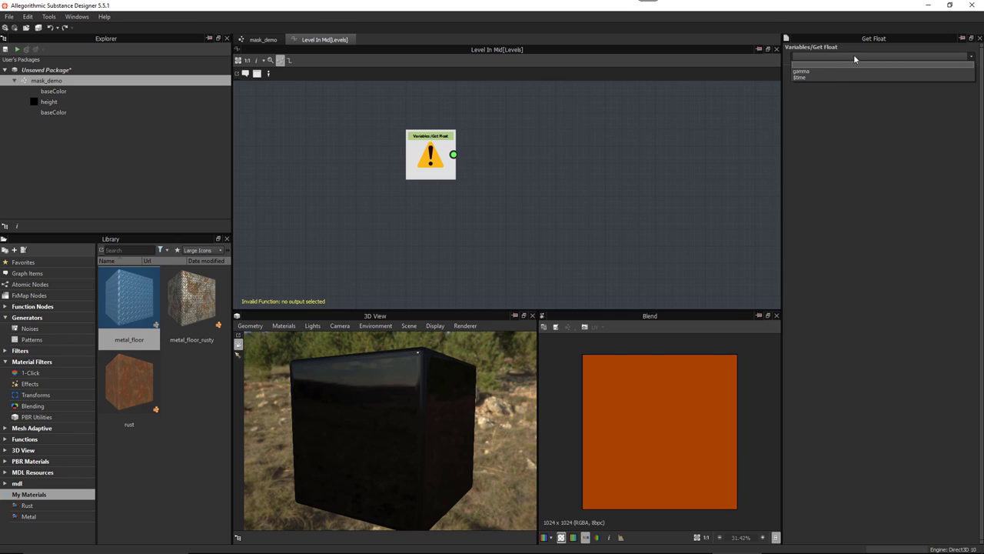
pyautogui.click(819, 74)
pyautogui.scroll(2, 492, 181)
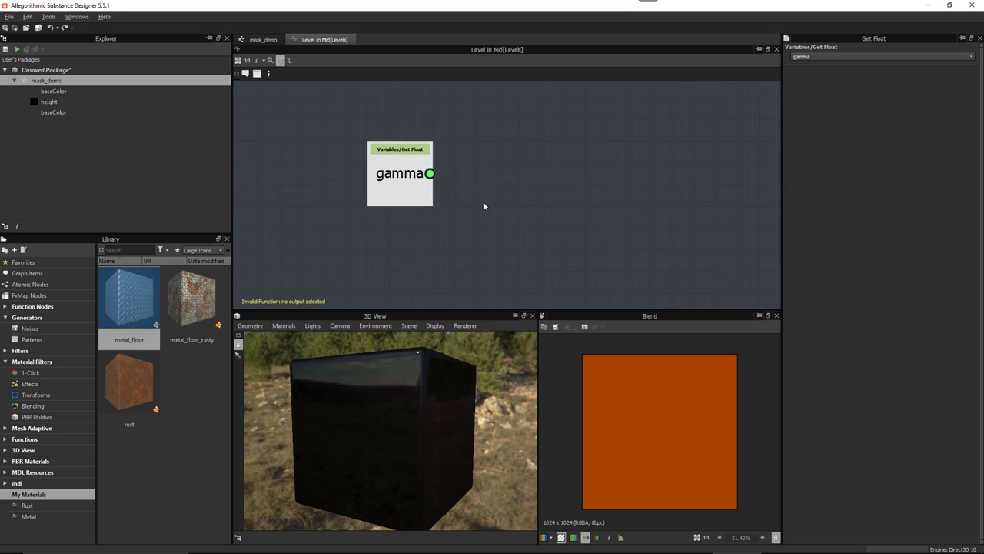
pyautogui.scroll(-1, 523, 202)
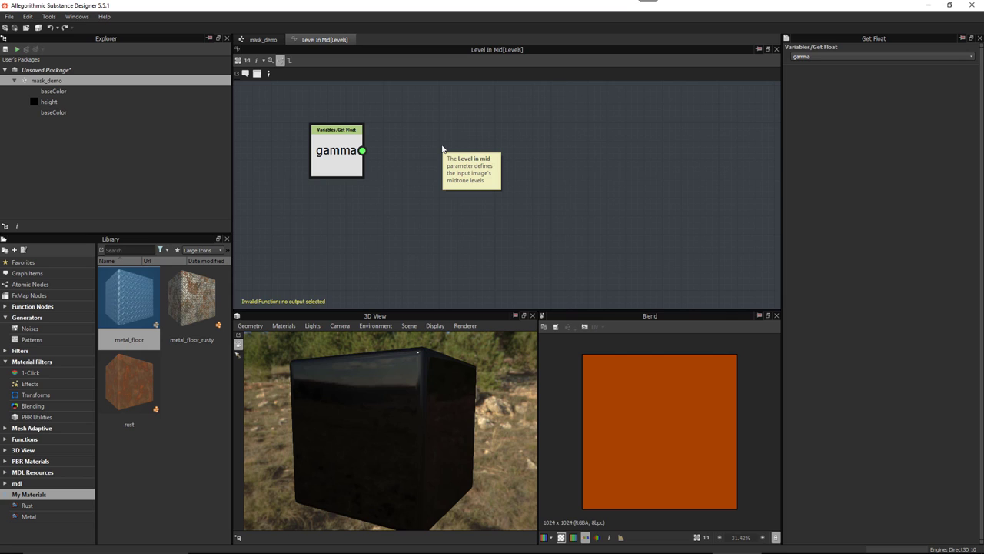
pyautogui.press('space')
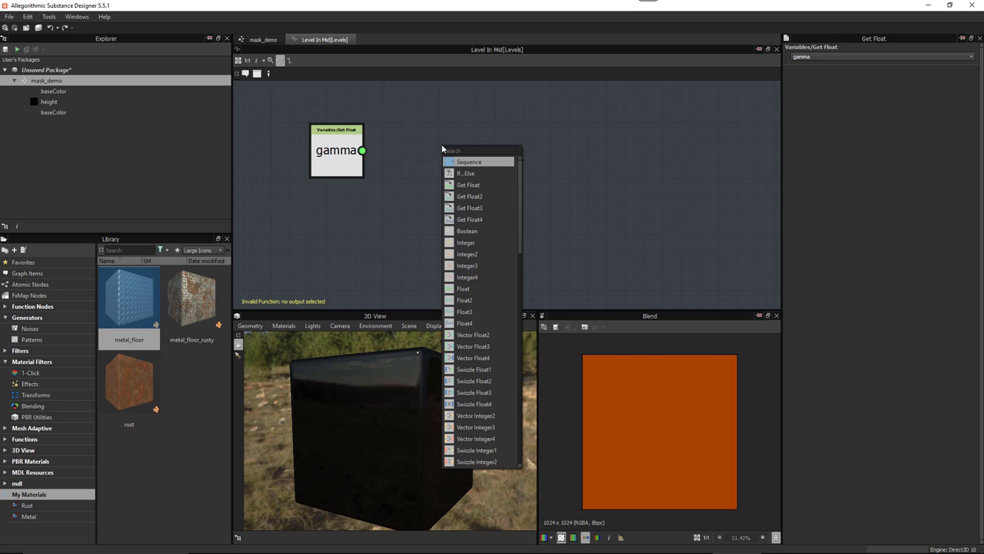
# Try a Get Float4 node, discard it, and add a Vector Float4 node instead
pyautogui.click(470, 219)
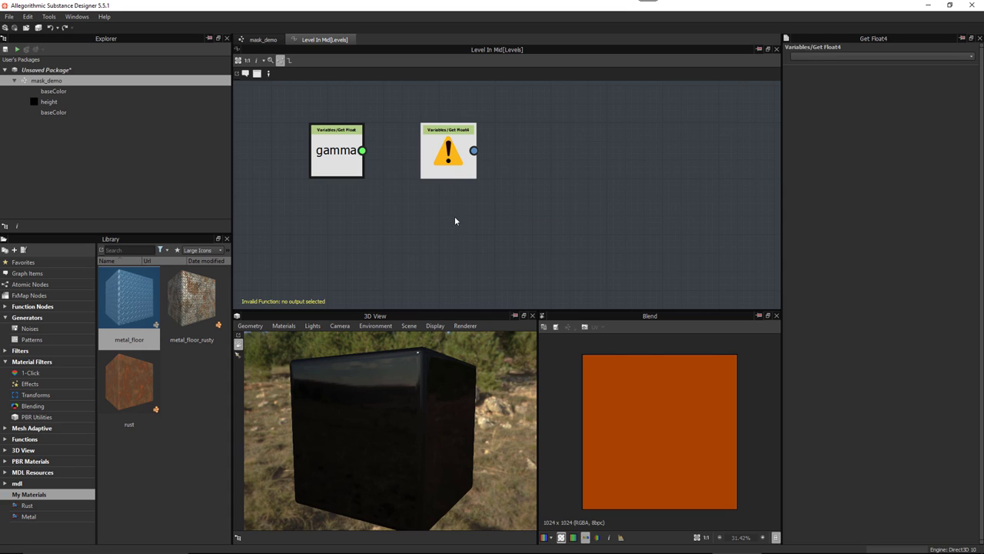
pyautogui.press('Delete')
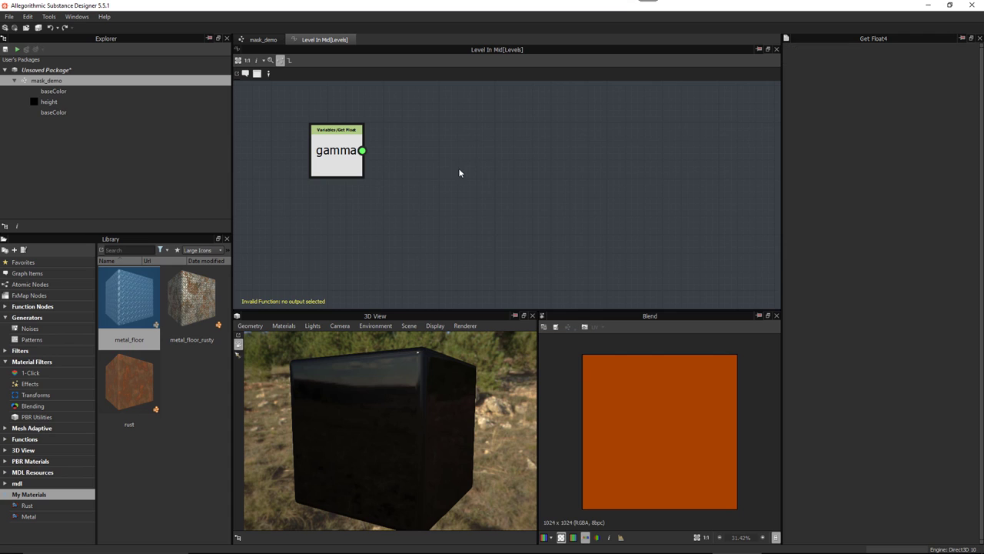
pyautogui.press('space')
pyautogui.write('vec')
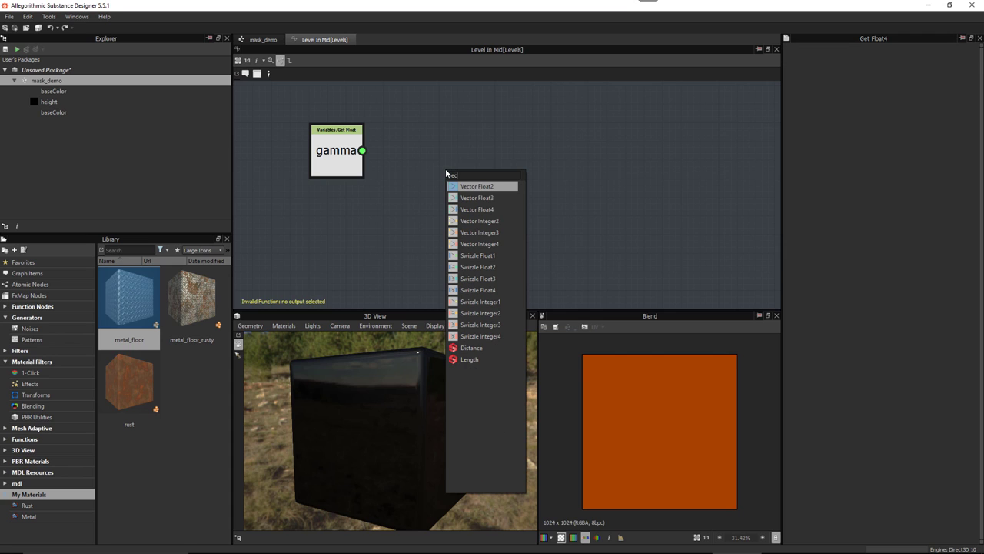
pyautogui.click(479, 209)
# Position the Vector Float4 node, testing then undoing gamma links into it
pyautogui.scroll(2, 404, 231)
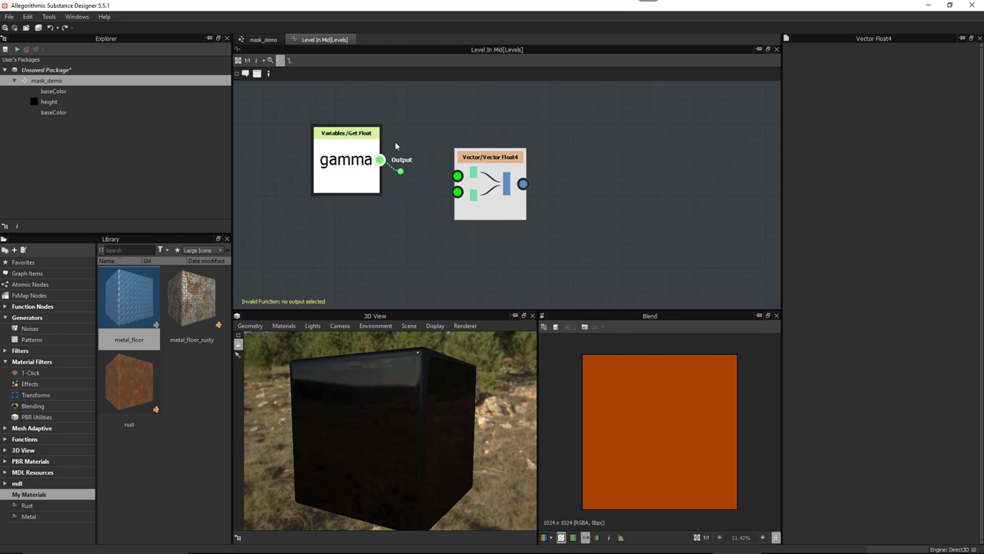
pyautogui.moveTo(487, 188); pyautogui.dragTo(510, 188)
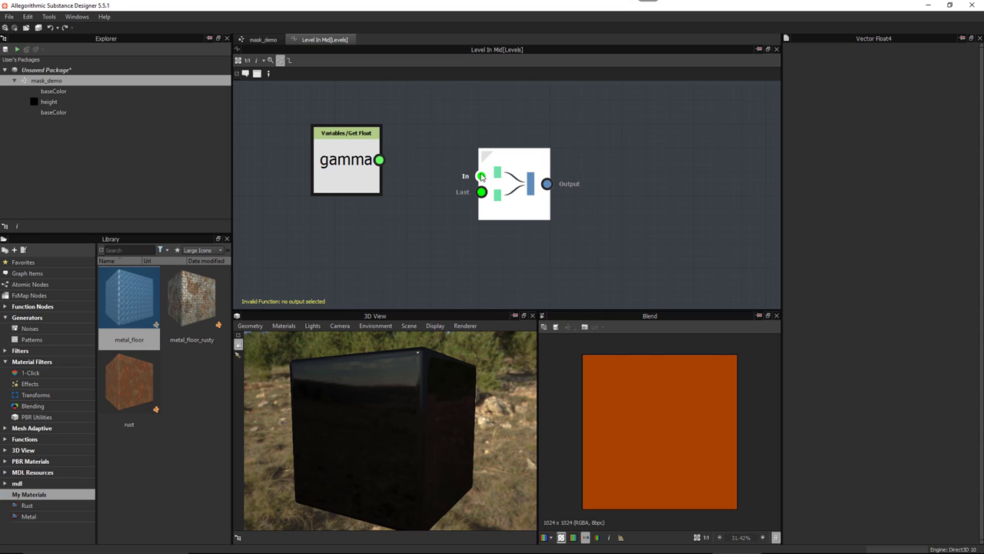
pyautogui.moveTo(481, 176)
pyautogui.mouseDown()
pyautogui.moveTo(379, 160)
pyautogui.moveTo(481, 191)
pyautogui.mouseUp()
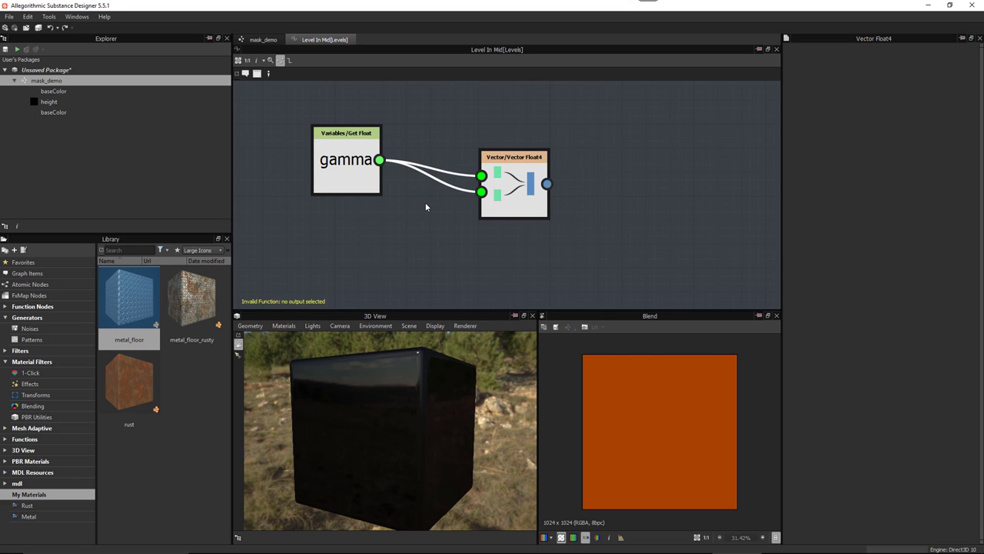
pyautogui.hotkey('ctrl', 'z')
pyautogui.hotkey('ctrl', 'z')
pyautogui.hotkey('ctrl', 'z')
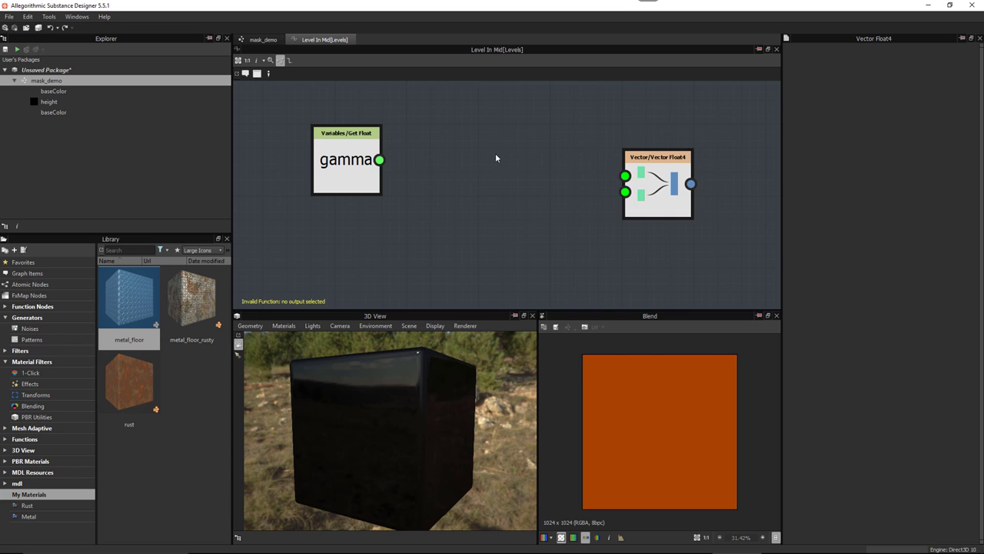
pyautogui.hotkey('ctrl', 'z')
pyautogui.hotkey('ctrl', 'z')
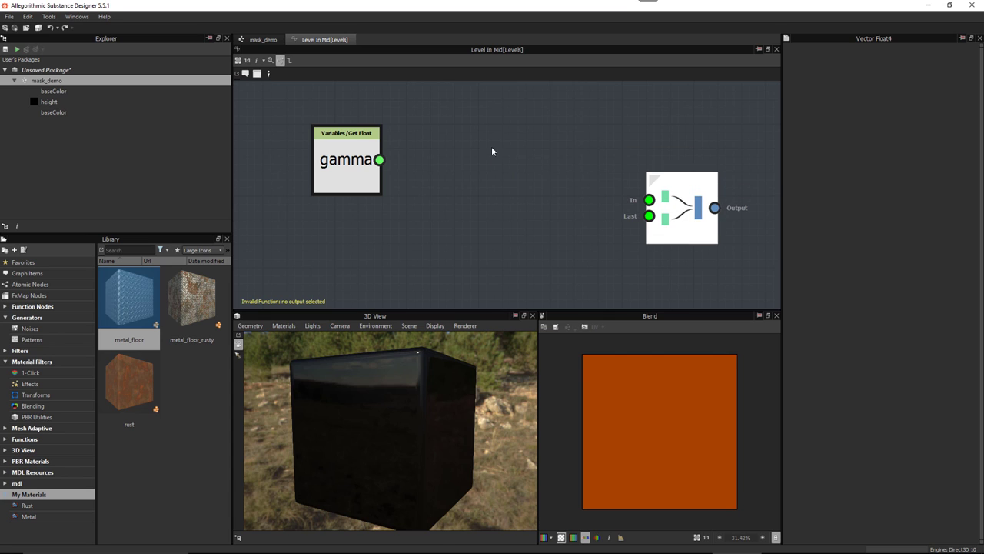
pyautogui.scroll(-2, 520, 190)
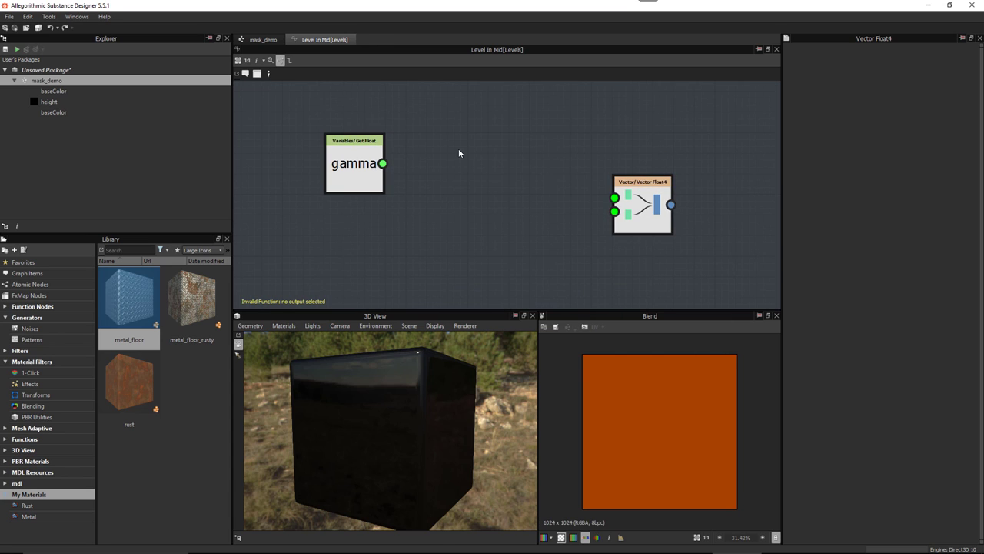
pyautogui.press('space')
pyautogui.write('ve')
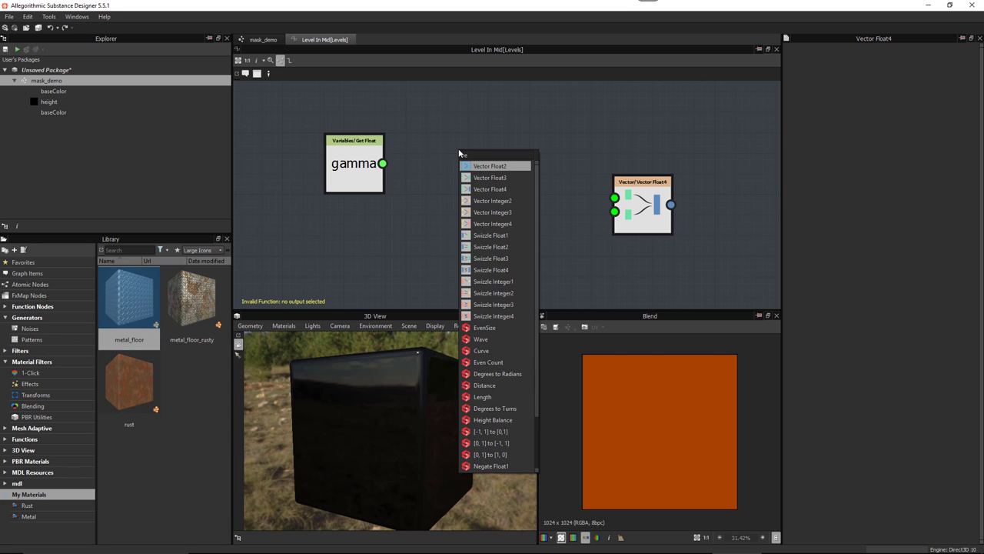
# Add a Vector Float2 node between gamma and Vector Float4, feeding gamma into both inputs
pyautogui.click(490, 166)
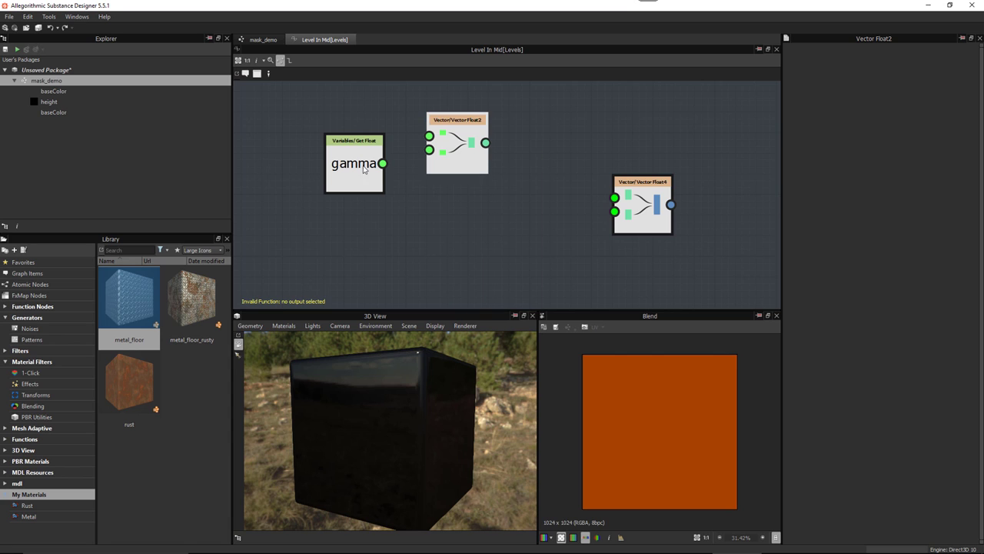
pyautogui.moveTo(373, 168); pyautogui.dragTo(310, 167)
pyautogui.moveTo(464, 176); pyautogui.dragTo(445, 194)
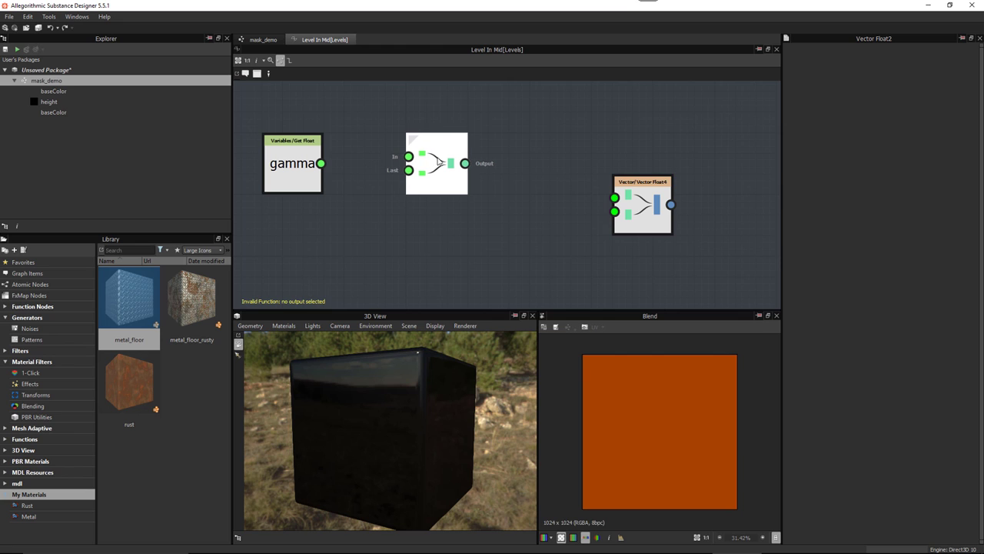
pyautogui.scroll(1, 444, 193)
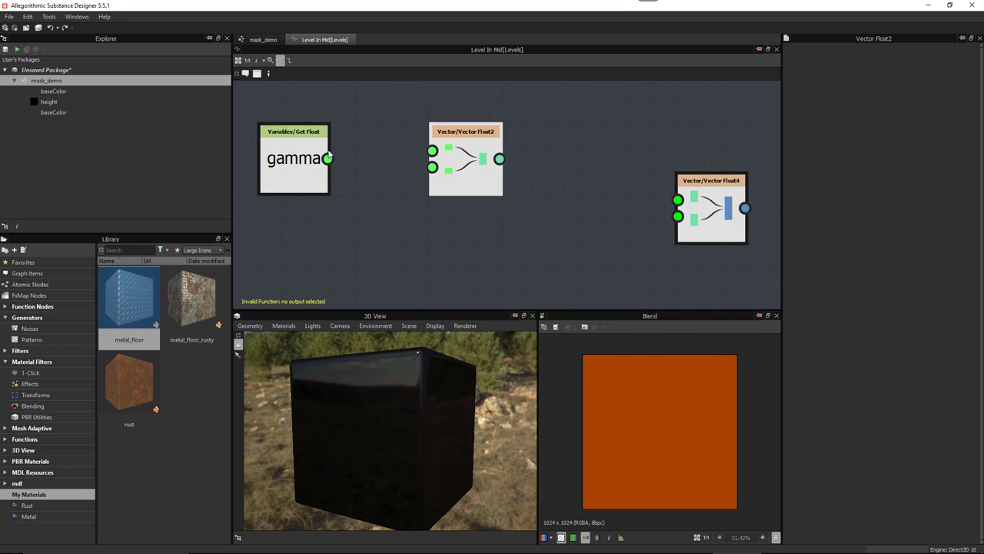
pyautogui.moveTo(329, 158); pyautogui.dragTo(433, 151)
pyautogui.moveTo(329, 159); pyautogui.dragTo(432, 167)
# Attach the comment 'R & G' to the Vector Float2 node
pyautogui.click(247, 74)
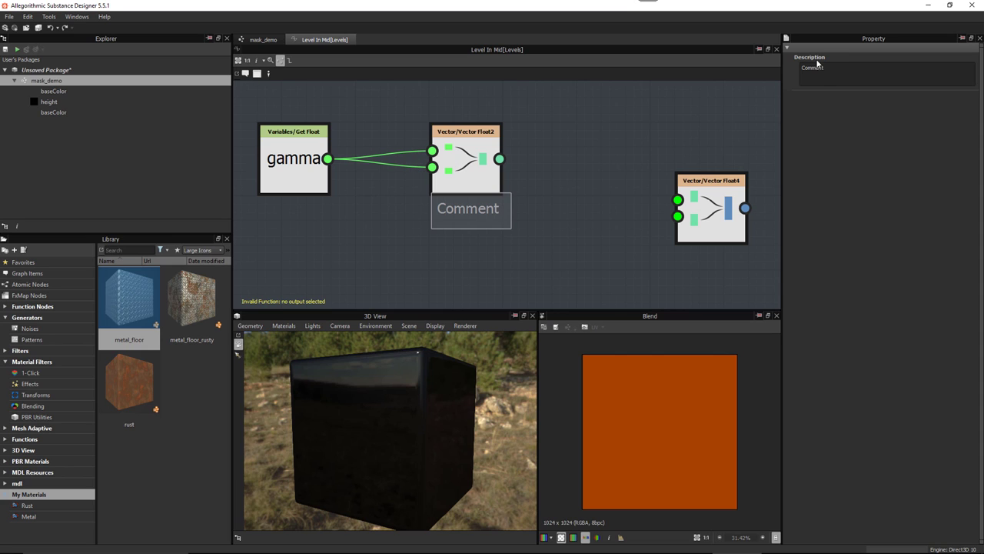
pyautogui.moveTo(825, 68); pyautogui.dragTo(772, 65)
pyautogui.write('R & G')
pyautogui.press('Return')
pyautogui.click(509, 213)
# Reposition Vector Float4, trying then deleting links from Vector Float2 into it
pyautogui.scroll(-1, 574, 218)
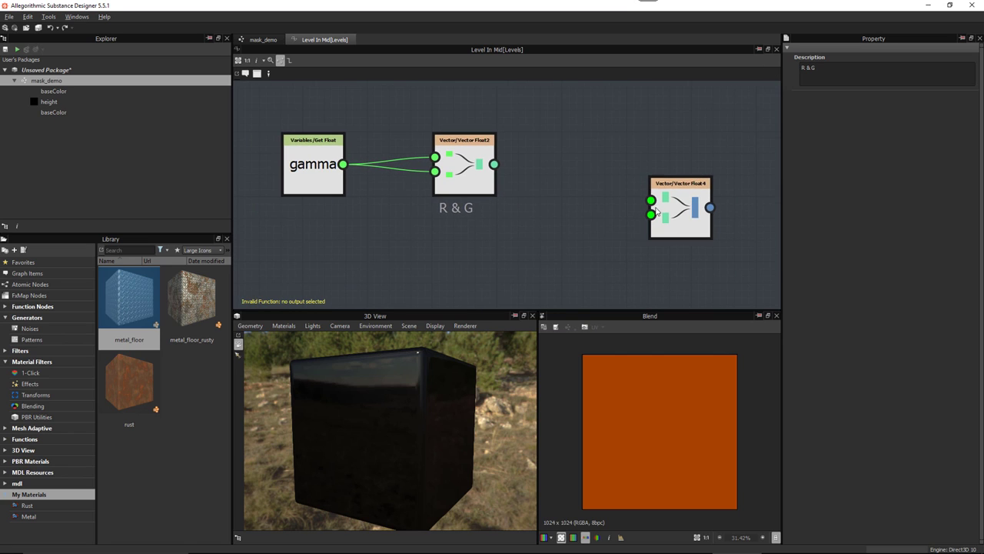
pyautogui.moveTo(656, 211); pyautogui.dragTo(612, 167)
pyautogui.scroll(1, 533, 163)
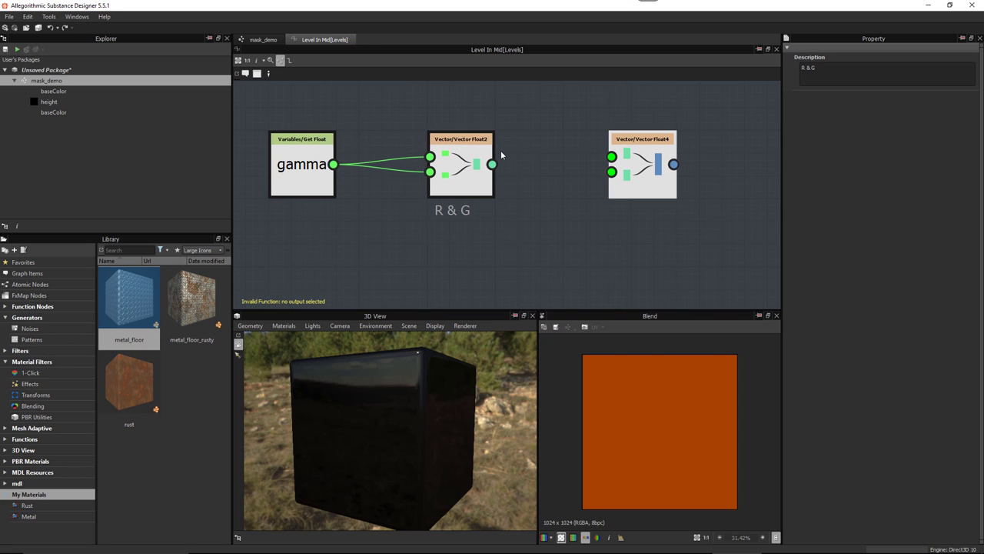
pyautogui.moveTo(492, 163); pyautogui.dragTo(612, 157)
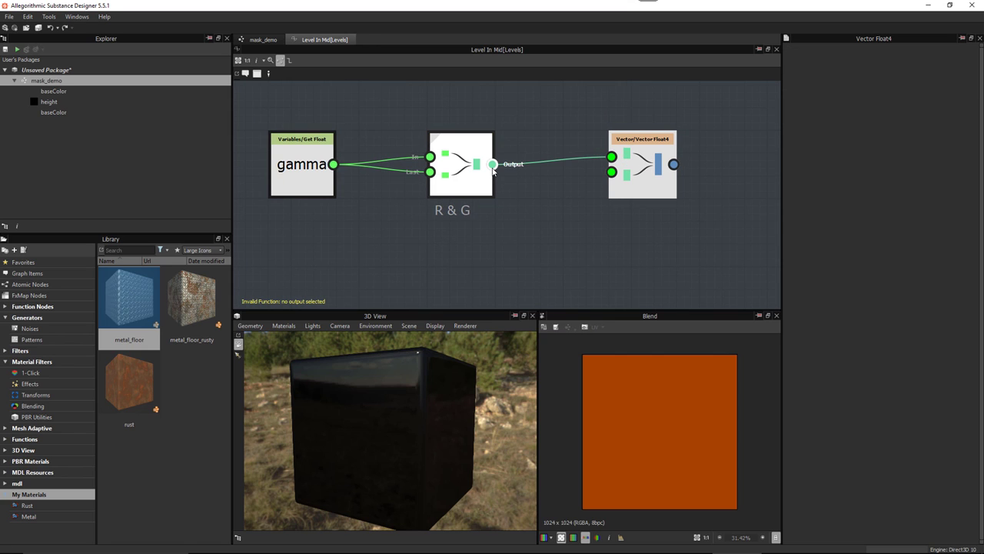
pyautogui.moveTo(493, 168); pyautogui.dragTo(611, 171)
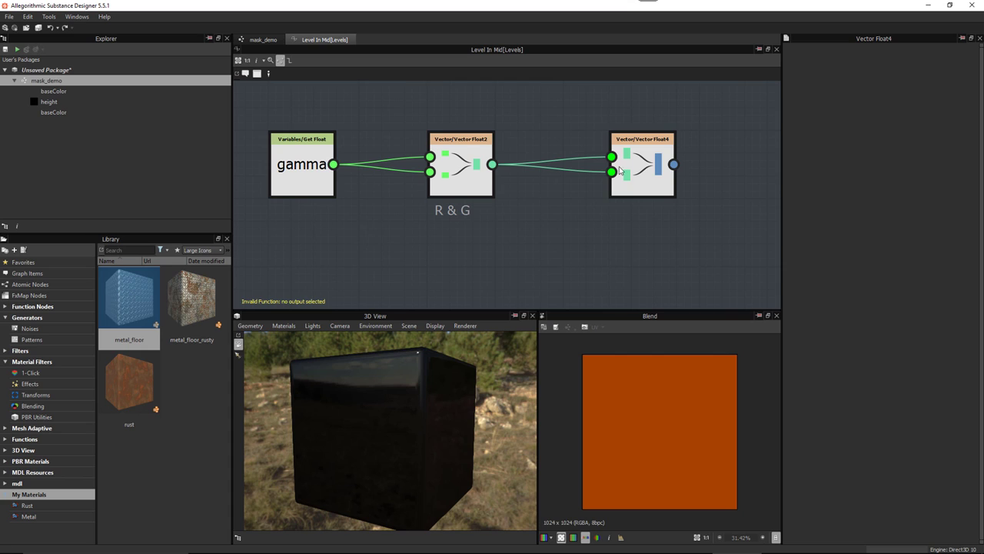
pyautogui.moveTo(619, 151); pyautogui.dragTo(665, 152)
pyautogui.press('Delete')
pyautogui.moveTo(559, 194); pyautogui.dragTo(568, 192, button='middle')
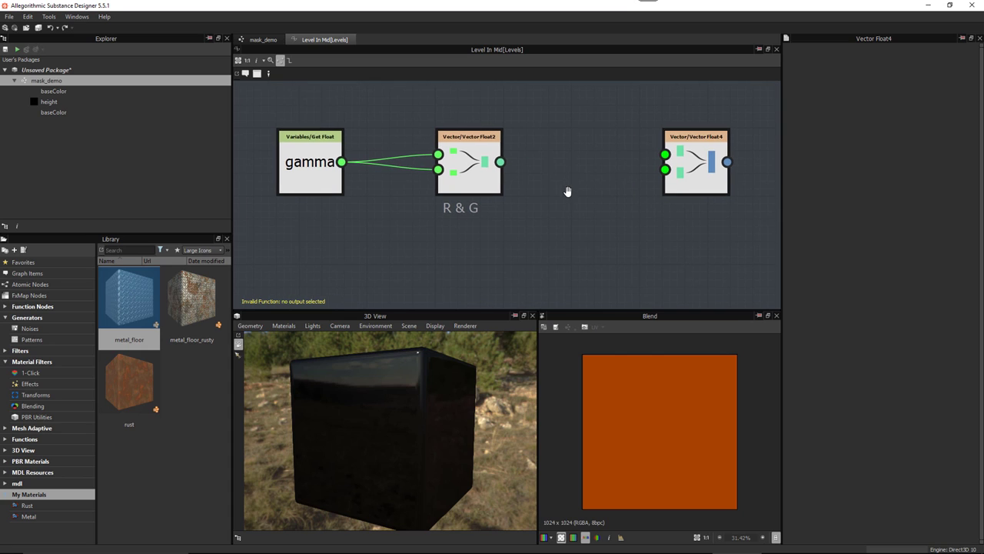
pyautogui.press('space')
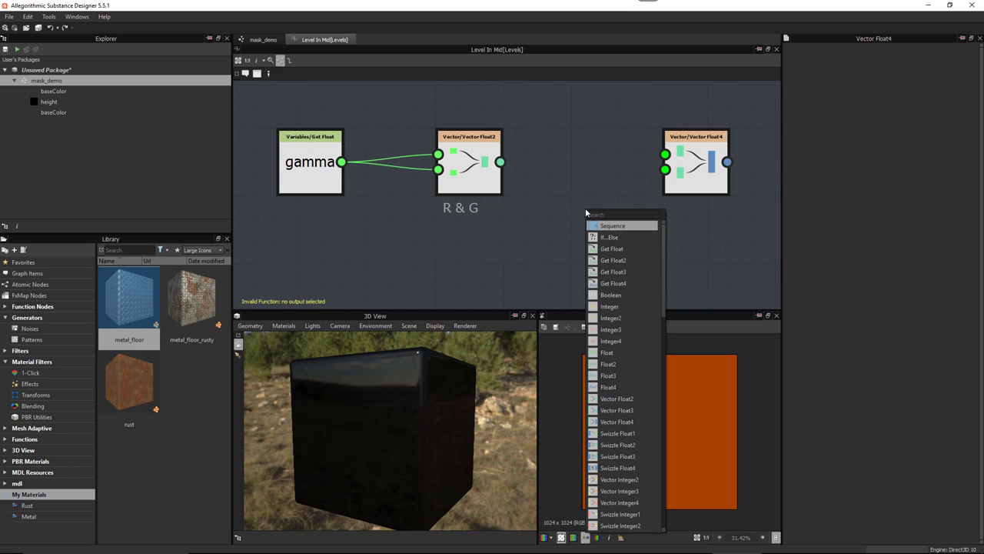
# Add a Vector Float3 node and feed the Vector Float2 output into its first input
pyautogui.write('ve')
pyautogui.click(617, 237)
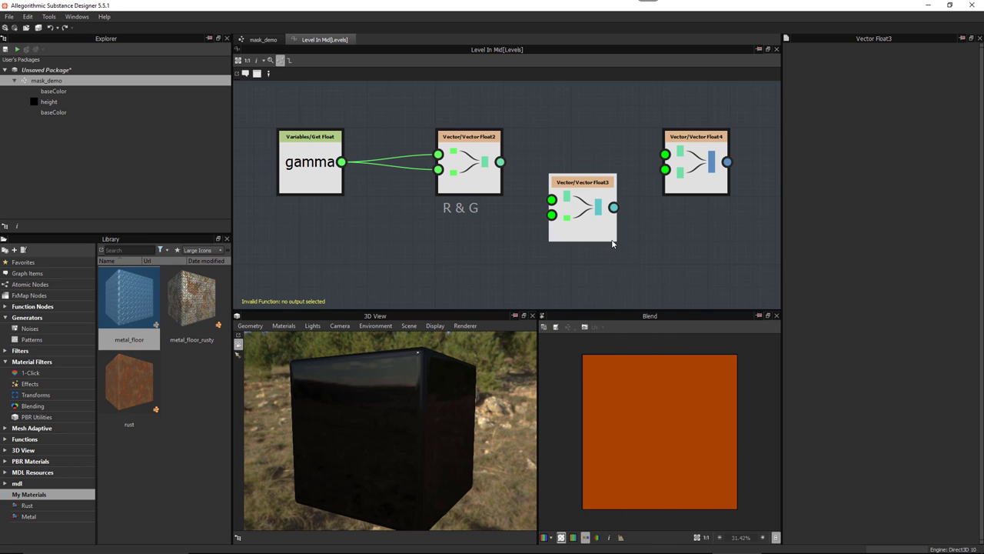
pyautogui.moveTo(591, 223); pyautogui.dragTo(612, 223)
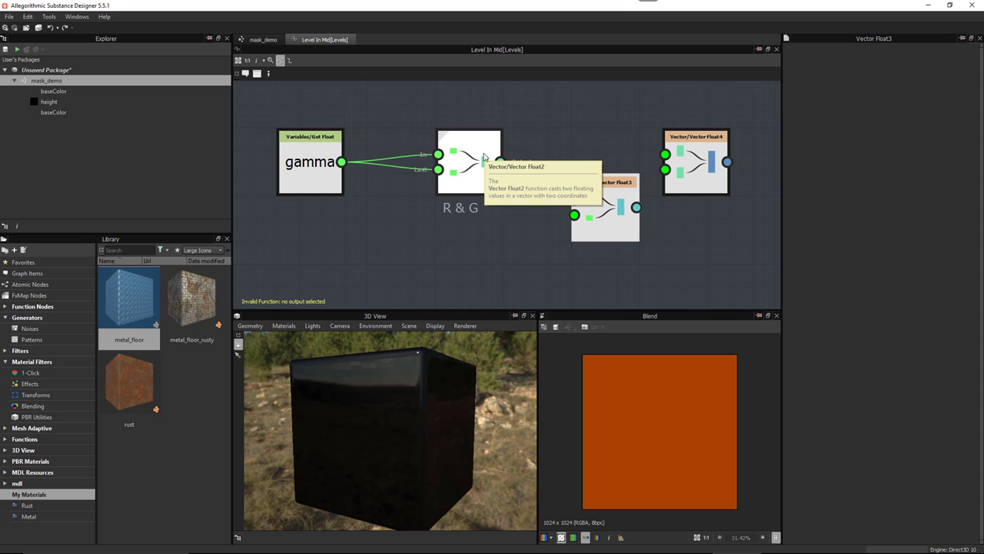
pyautogui.moveTo(500, 161); pyautogui.dragTo(574, 199)
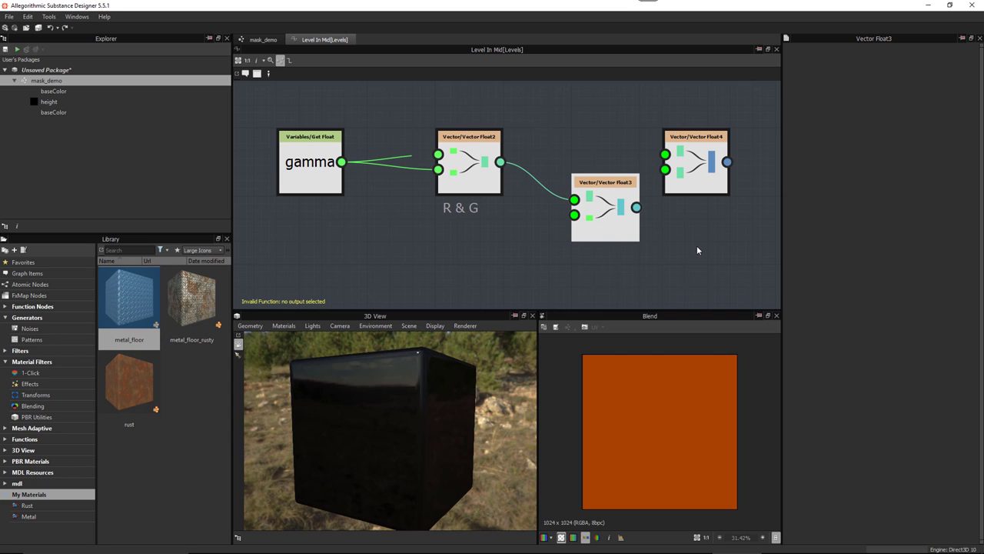
# Discard a trial Constant Float node and wire gamma into Vector Float3's second input
pyautogui.moveTo(501, 263); pyautogui.dragTo(503, 254, button='middle')
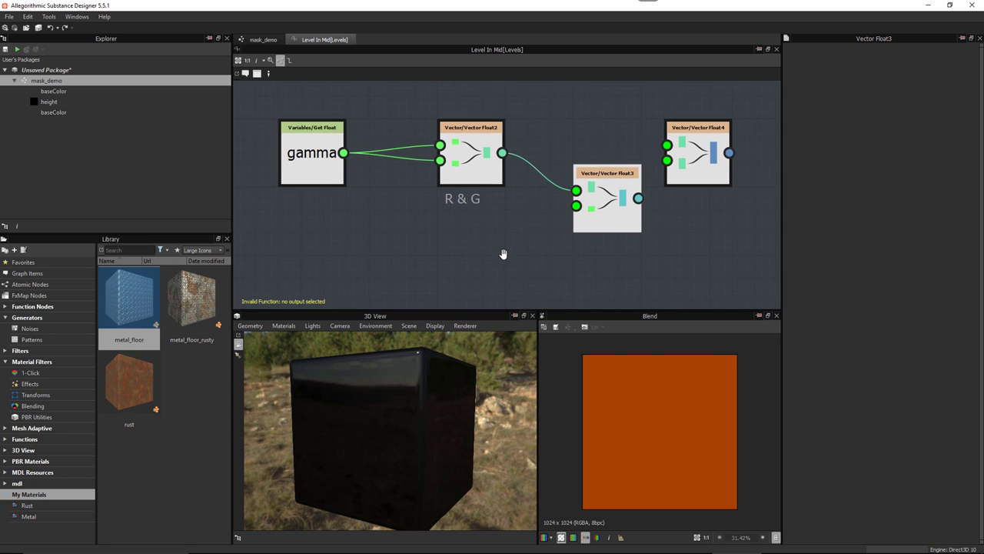
pyautogui.rightClick(503, 258)
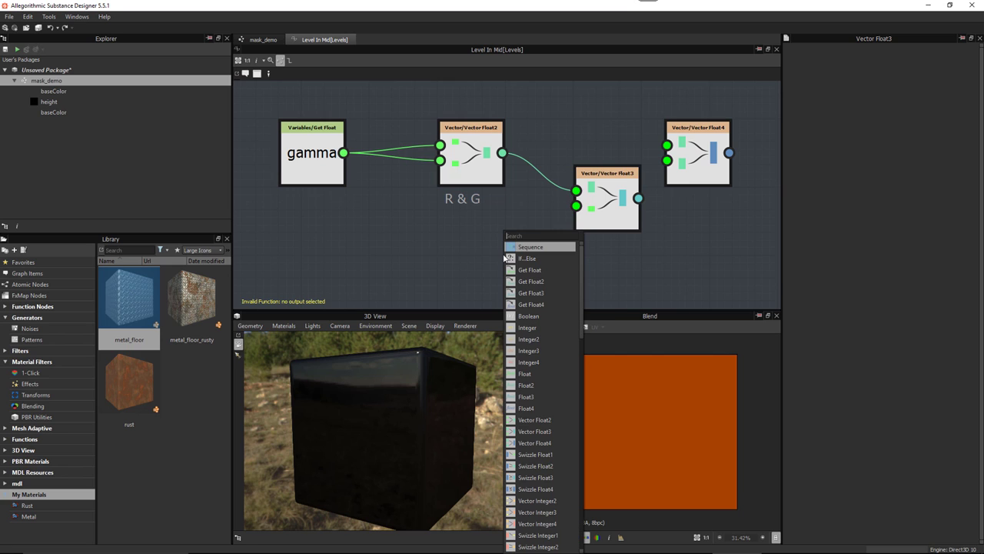
pyautogui.write('flo')
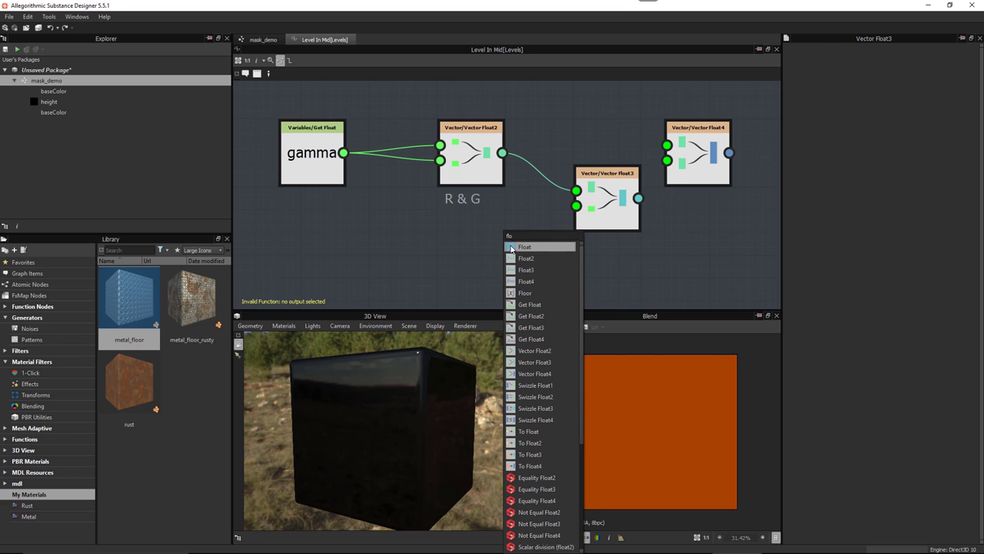
pyautogui.click(511, 247)
pyautogui.moveTo(502, 259); pyautogui.dragTo(481, 259)
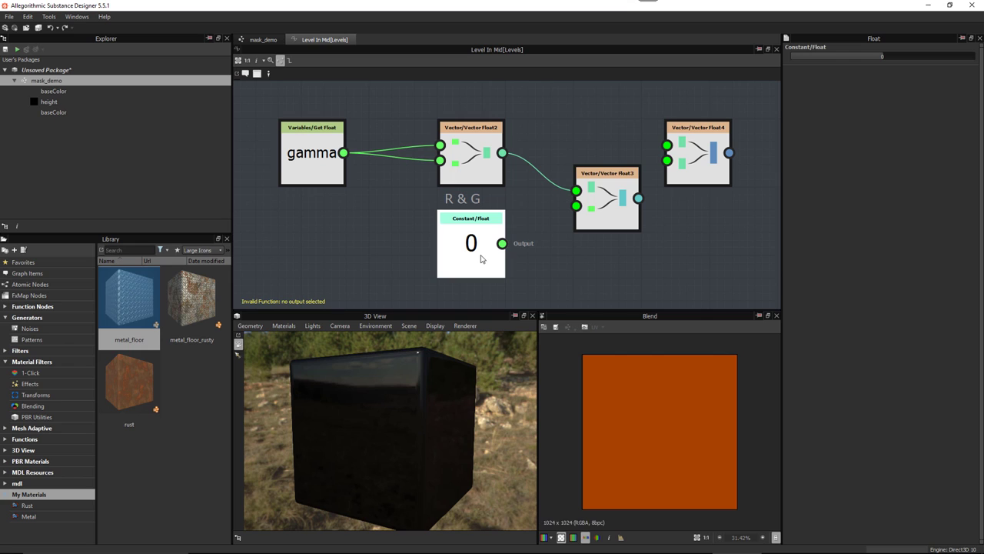
pyautogui.press('Delete')
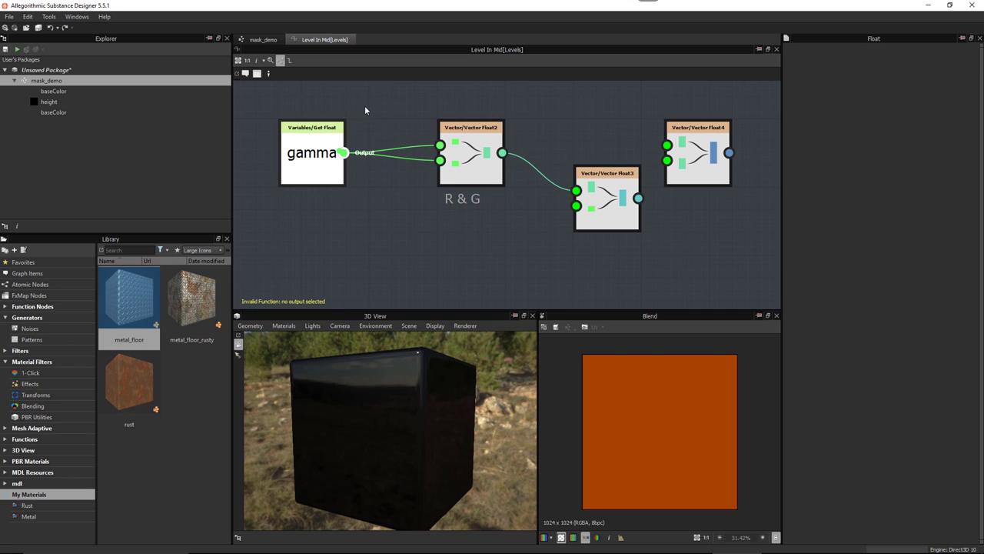
pyautogui.moveTo(343, 152); pyautogui.dragTo(576, 206)
pyautogui.moveTo(322, 131); pyautogui.dragTo(321, 190)
pyautogui.click(588, 215)
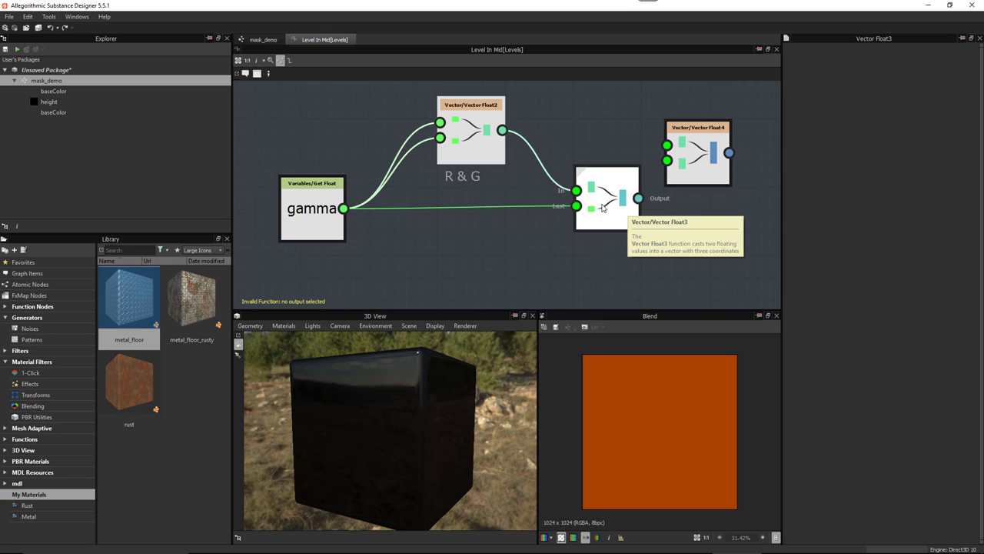
# Add the comment 'RGB' to the Vector Float3 node
pyautogui.click(246, 74)
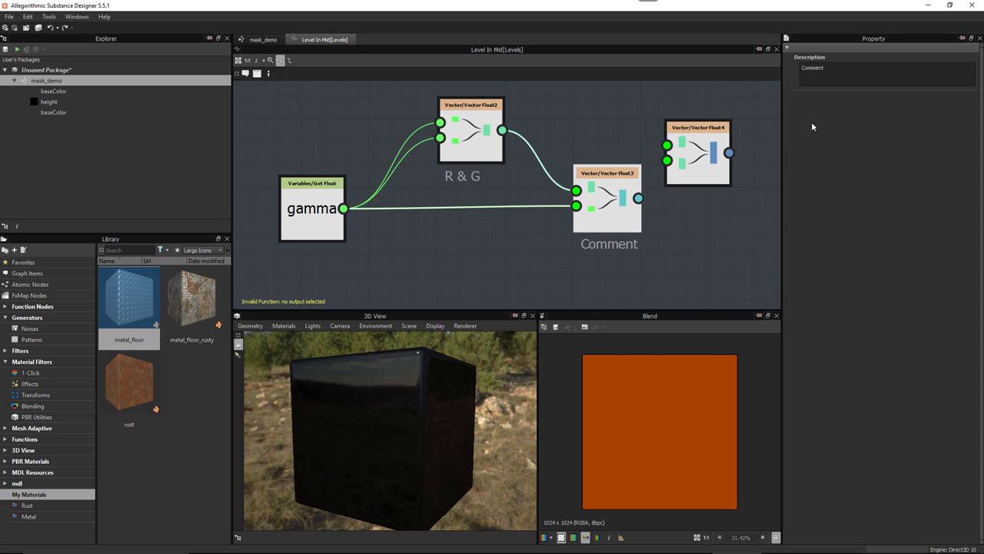
pyautogui.hotkey('ctrl', 'a')
pyautogui.write('RGB')
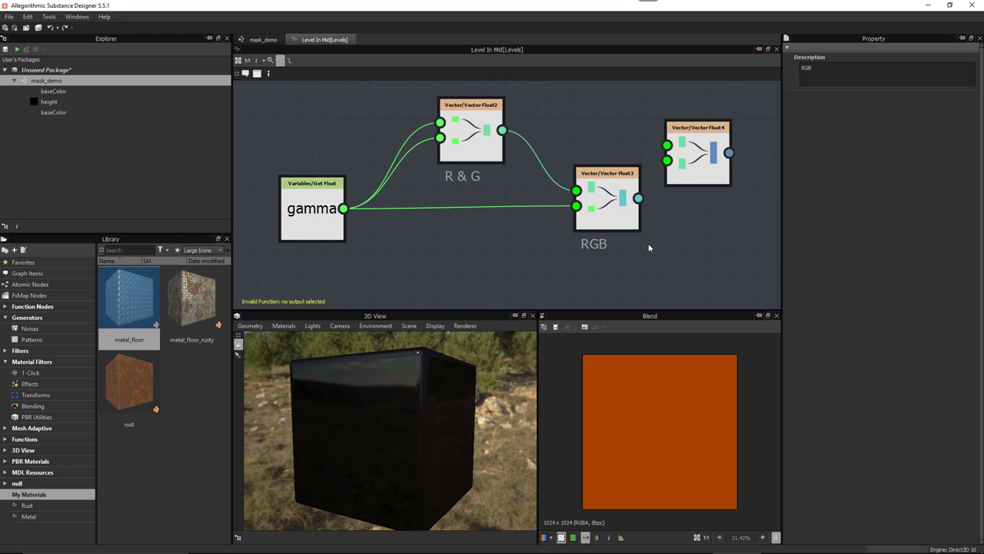
# Connect the RGB node's output to the Vector Float4 node's first input
pyautogui.moveTo(649, 243); pyautogui.dragTo(599, 243, button='middle')
pyautogui.moveTo(650, 153); pyautogui.dragTo(720, 197)
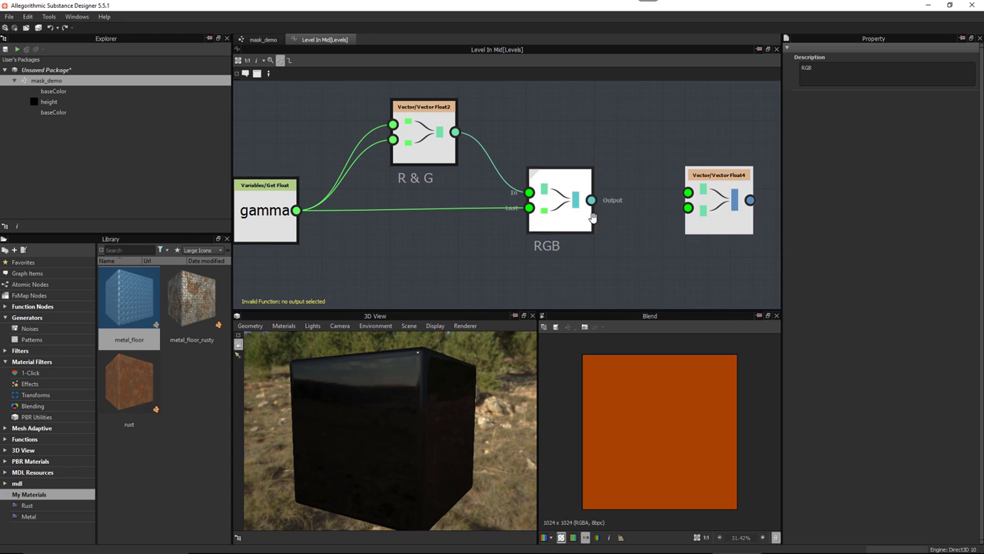
pyautogui.moveTo(619, 232); pyautogui.dragTo(584, 251, button='middle')
pyautogui.rightClick(639, 235)
pyautogui.click(590, 239)
pyautogui.scroll(-1, 600, 246)
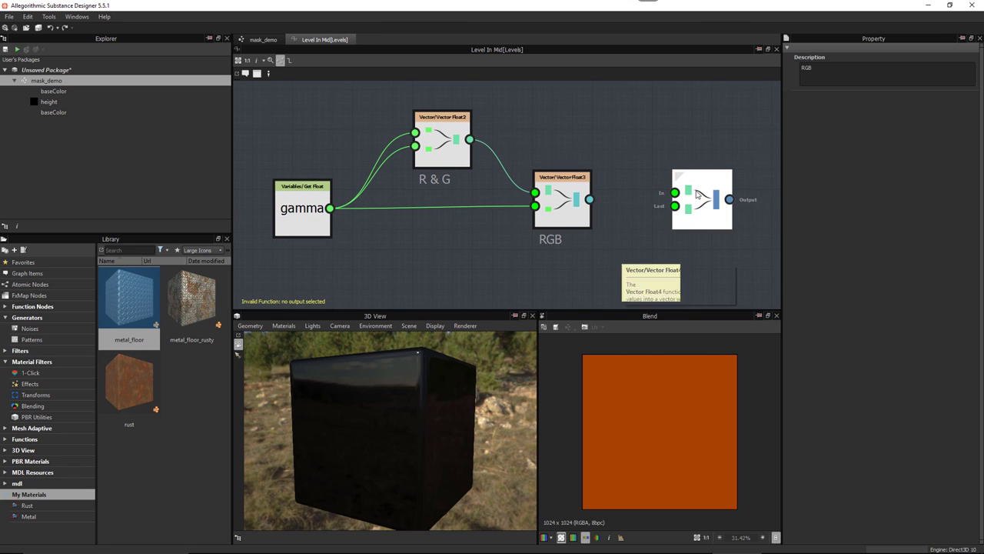
pyautogui.moveTo(700, 201); pyautogui.dragTo(704, 206)
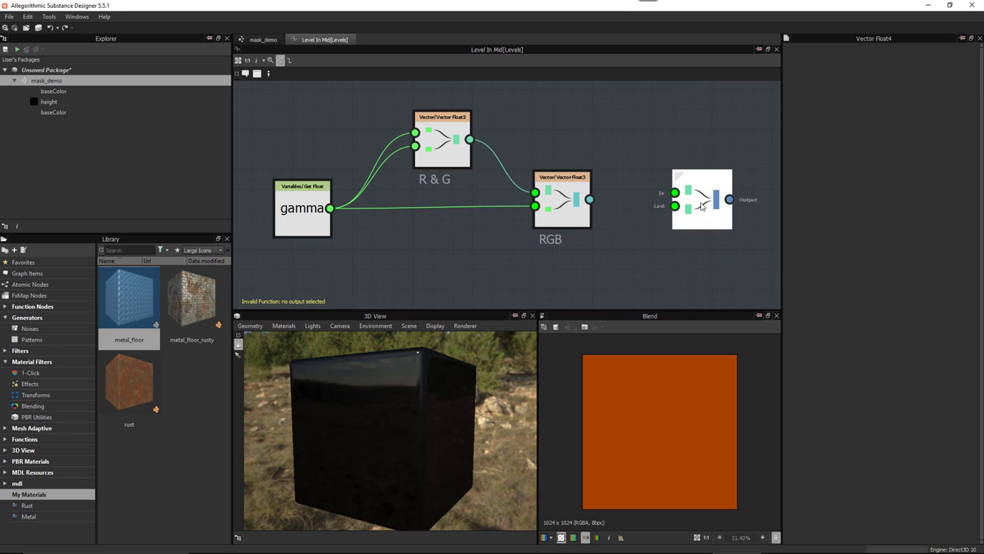
pyautogui.moveTo(590, 199); pyautogui.dragTo(674, 193)
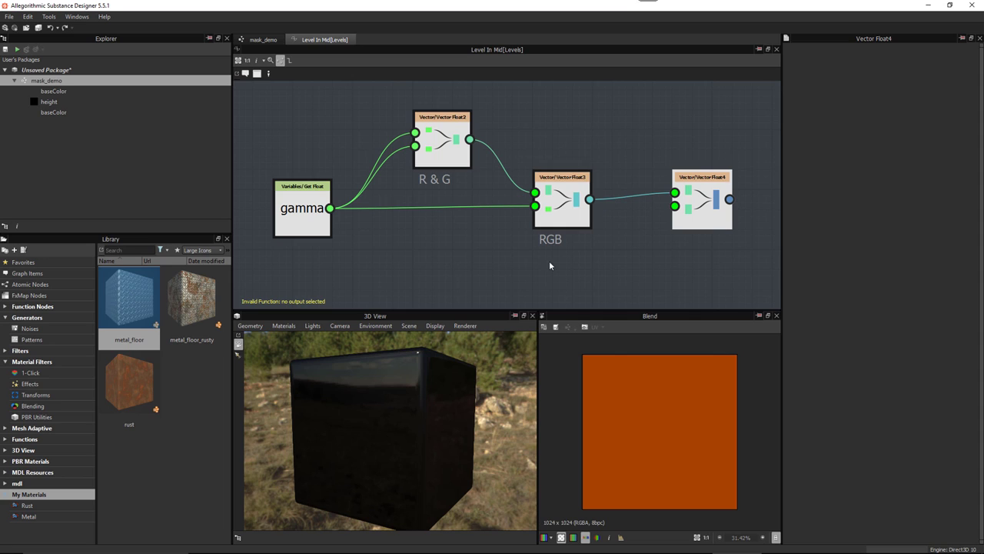
pyautogui.rightClick(609, 261)
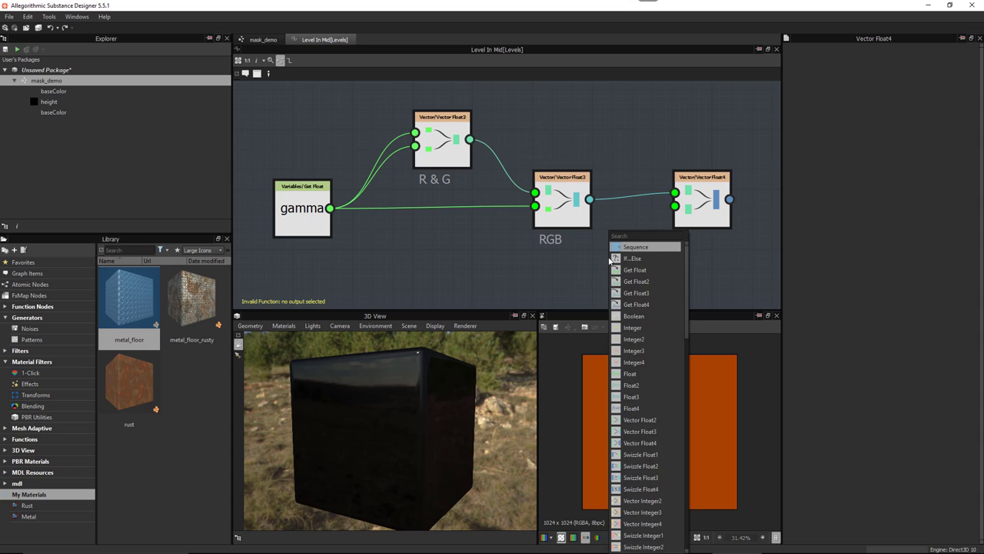
# Add a Constant Float set to 1 and connect it to Vector Float4's second input
pyautogui.write('fl')
pyautogui.click(628, 247)
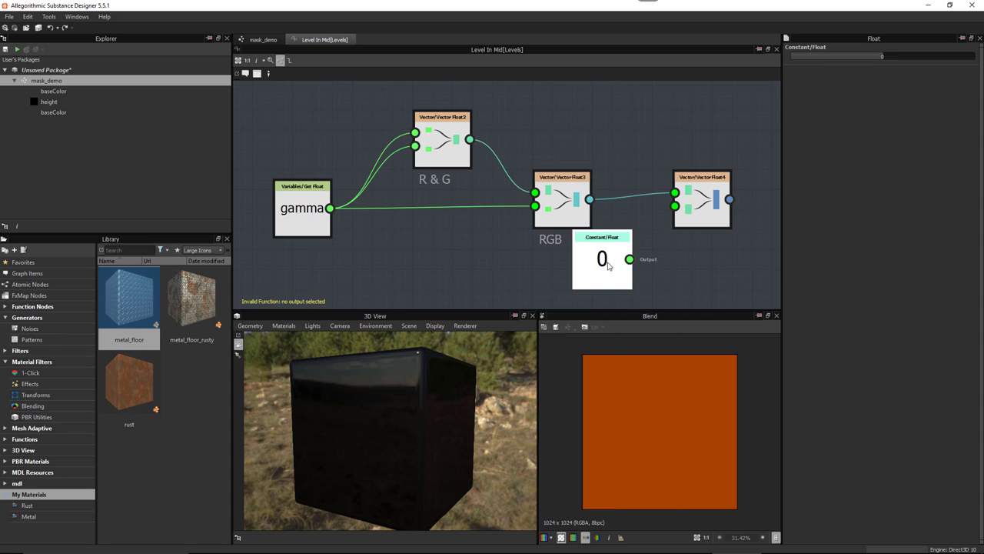
pyautogui.moveTo(889, 58); pyautogui.dragTo(983, 64)
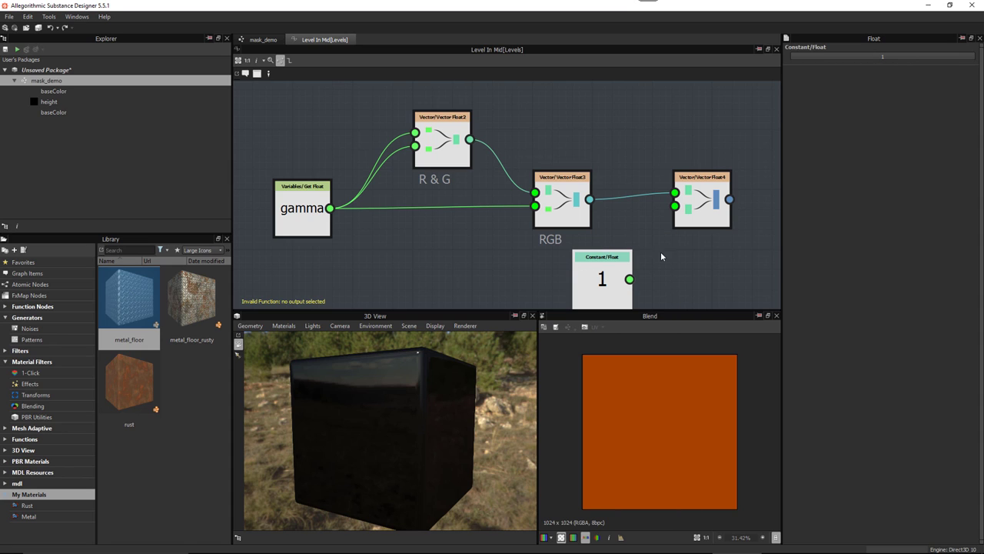
pyautogui.moveTo(660, 256); pyautogui.dragTo(635, 214, button='middle')
pyautogui.moveTo(682, 185); pyautogui.dragTo(702, 192)
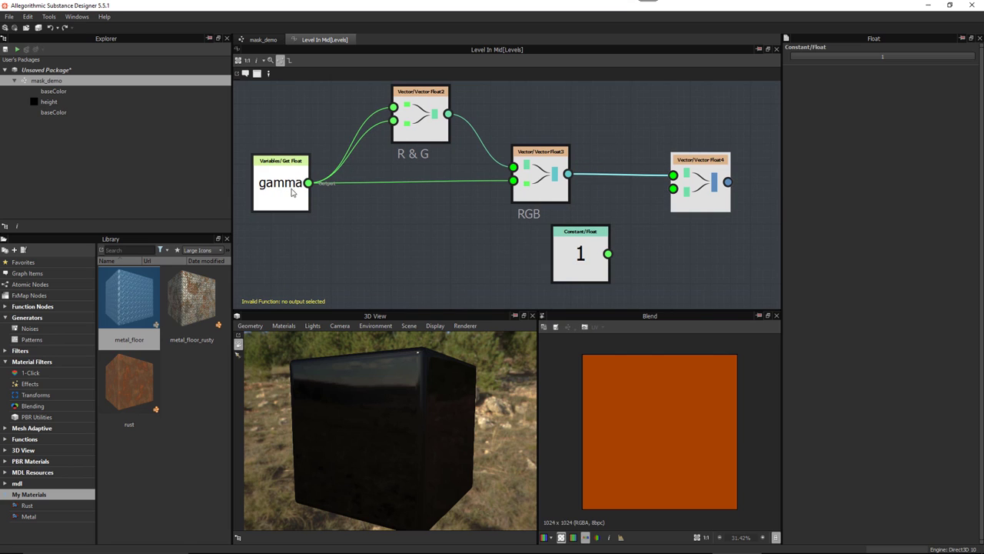
pyautogui.moveTo(608, 251); pyautogui.dragTo(674, 188)
# Comment the Constant Float node as 'Alpha'
pyautogui.moveTo(562, 258)
pyautogui.mouseDown()
pyautogui.moveTo(542, 268)
pyautogui.moveTo(550, 271)
pyautogui.mouseUp()
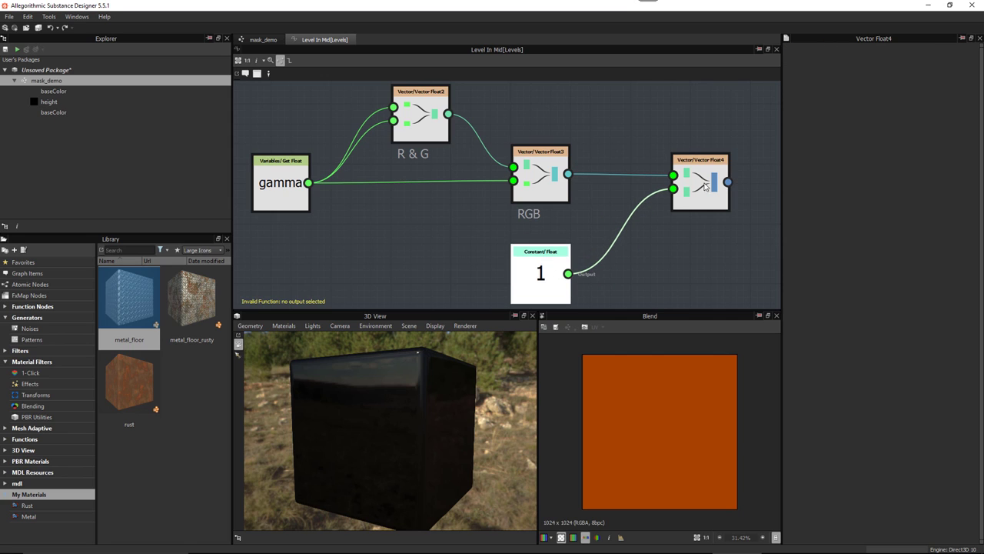
pyautogui.moveTo(580, 248); pyautogui.dragTo(576, 198, button='middle')
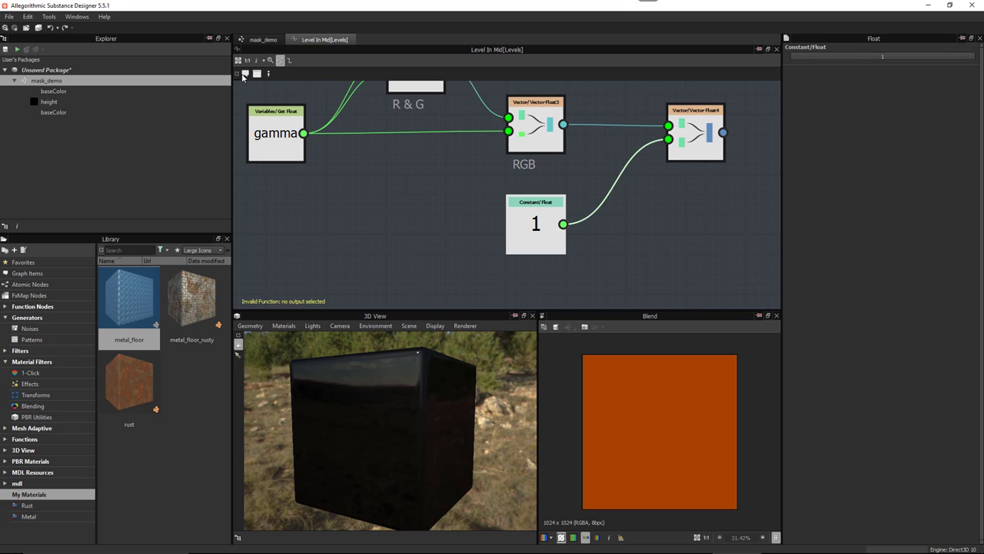
pyautogui.click(244, 74)
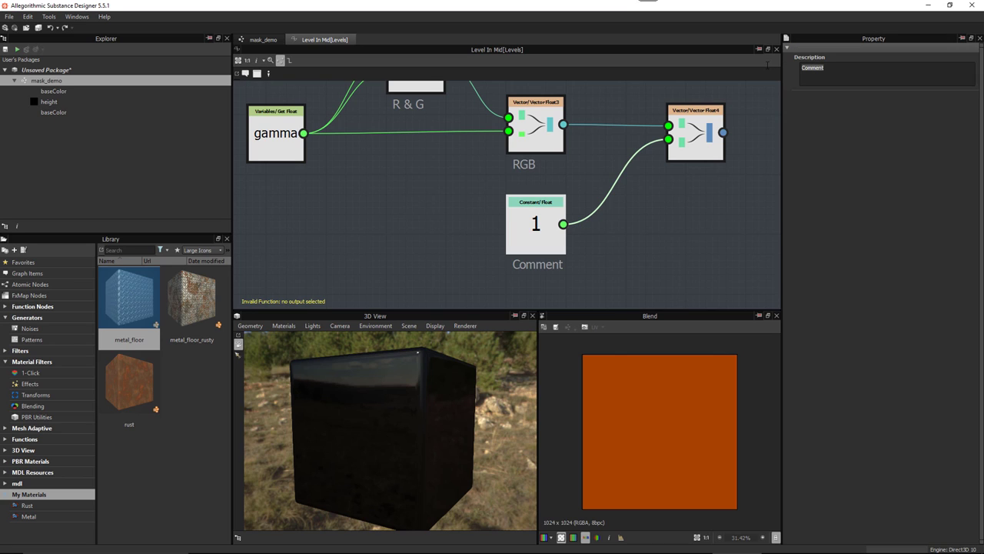
pyautogui.write('Alpha')
pyautogui.press('Return')
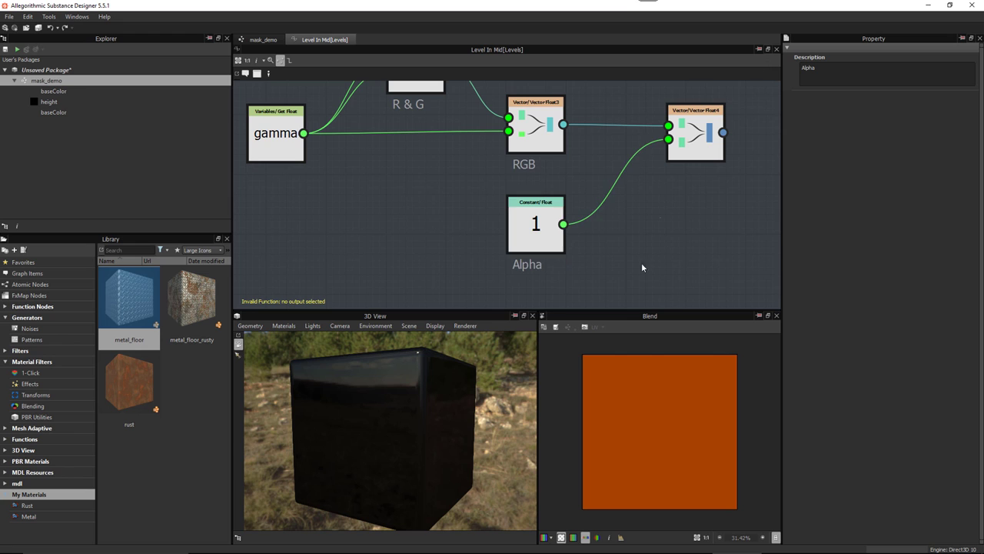
pyautogui.scroll(-5, 592, 264)
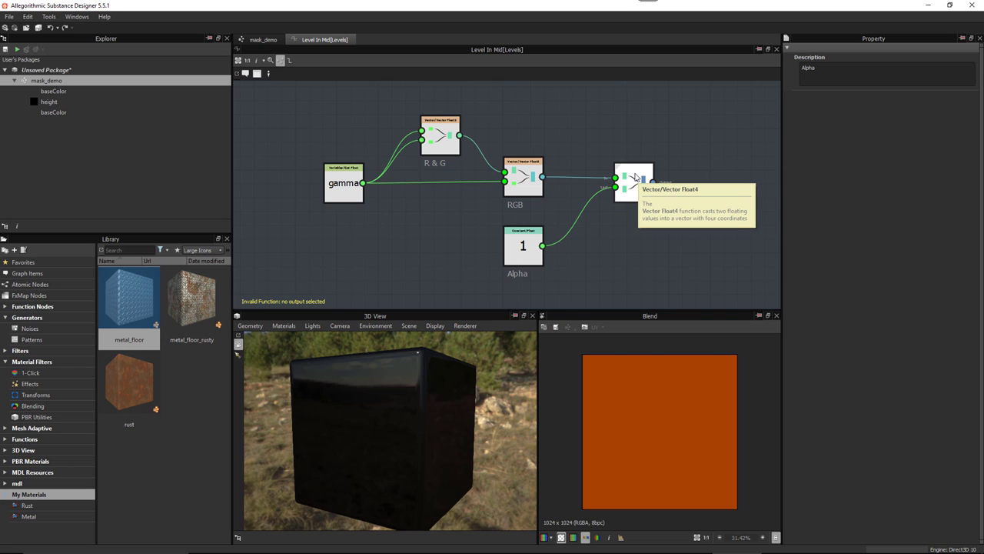
# Set the Vector Float4 node as the function's output node
pyautogui.rightClick(634, 175)
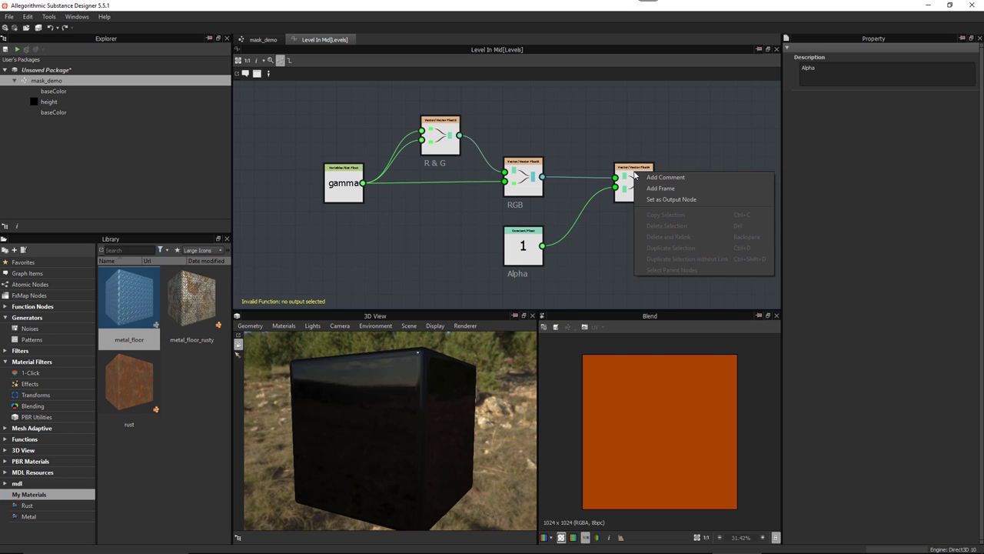
pyautogui.click(669, 199)
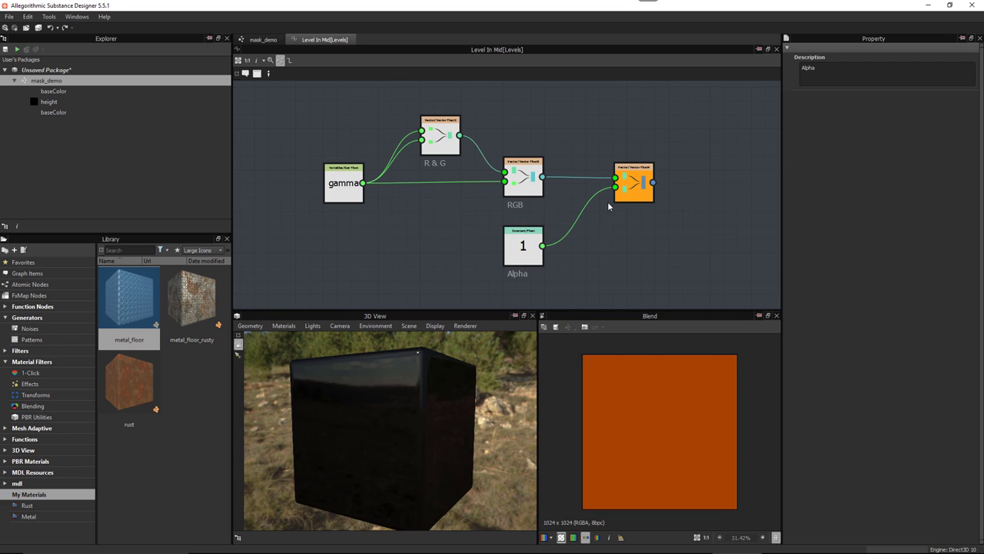
pyautogui.click(262, 39)
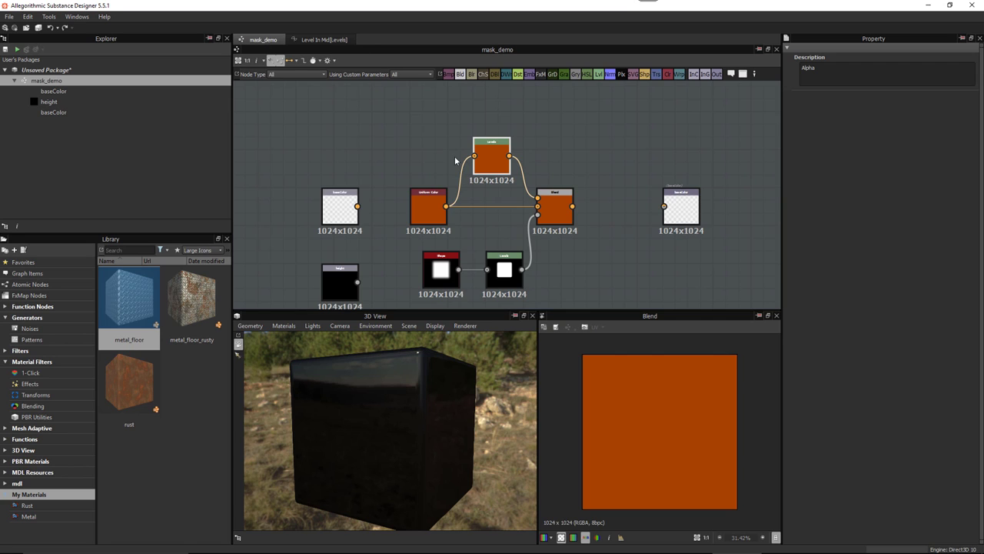
# Try different Gamma input default values in the mask_demo graph parameters
pyautogui.moveTo(420, 138); pyautogui.dragTo(416, 125, button='middle')
pyautogui.click(417, 127)
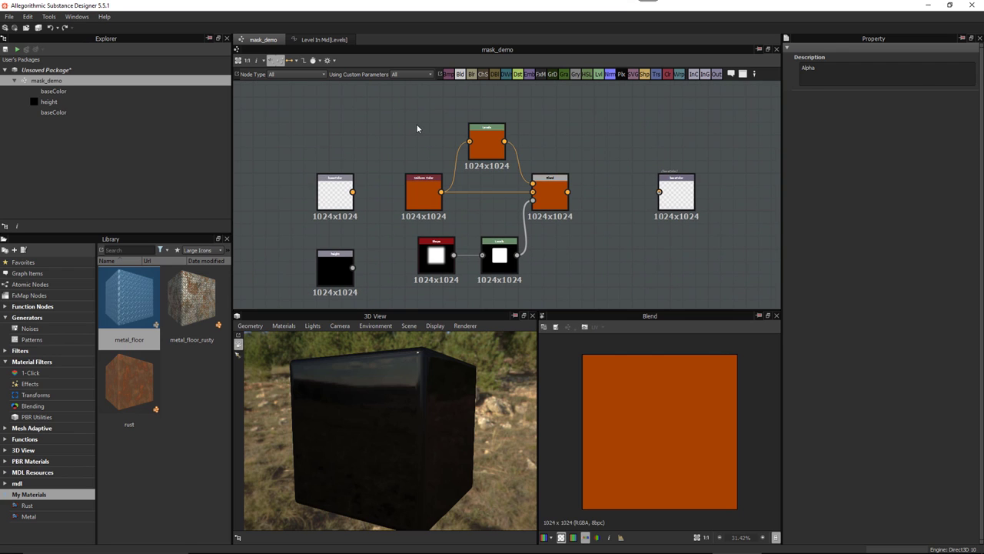
pyautogui.click(802, 223)
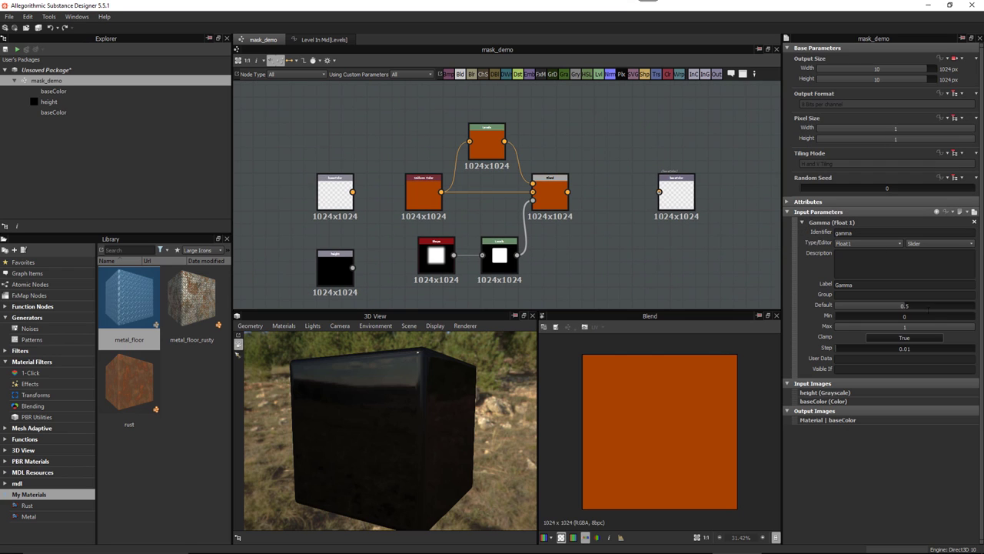
pyautogui.moveTo(905, 312)
pyautogui.mouseDown()
pyautogui.moveTo(929, 310)
pyautogui.moveTo(878, 310)
pyautogui.moveTo(906, 311)
pyautogui.mouseUp()
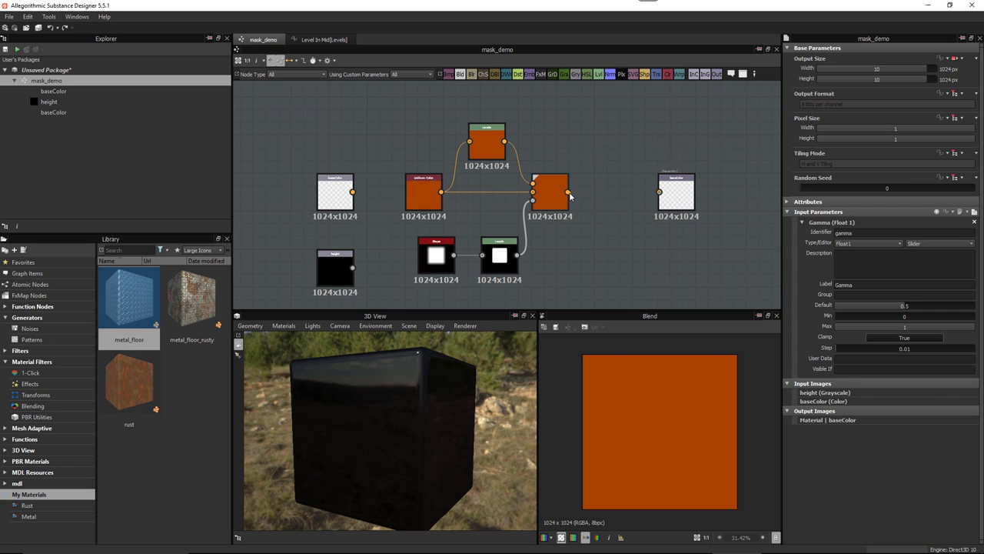
# Connect the Blend result to the baseColor output node
pyautogui.moveTo(567, 191); pyautogui.dragTo(684, 189)
pyautogui.scroll(2, 604, 205)
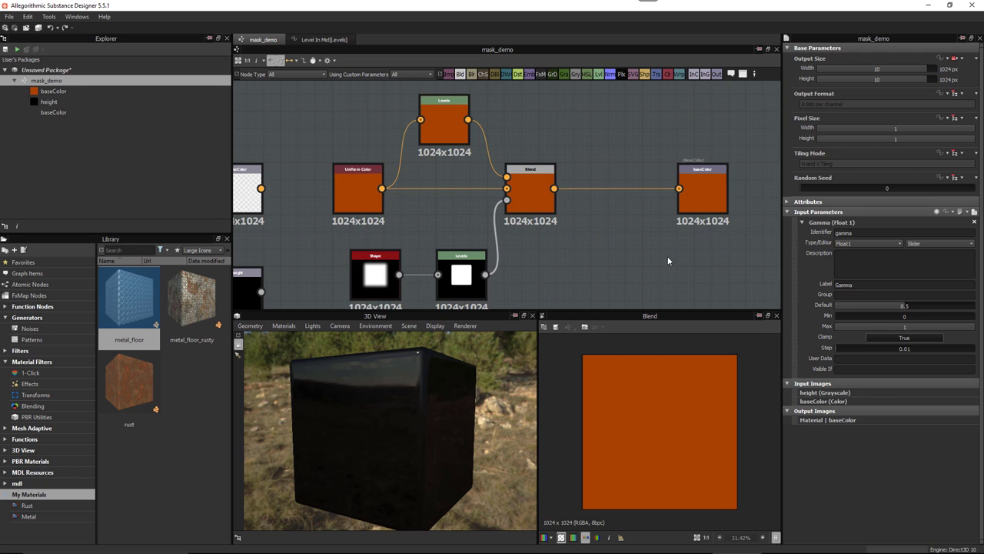
pyautogui.scroll(-1, 619, 228)
pyautogui.moveTo(604, 215); pyautogui.dragTo(612, 193, button='middle')
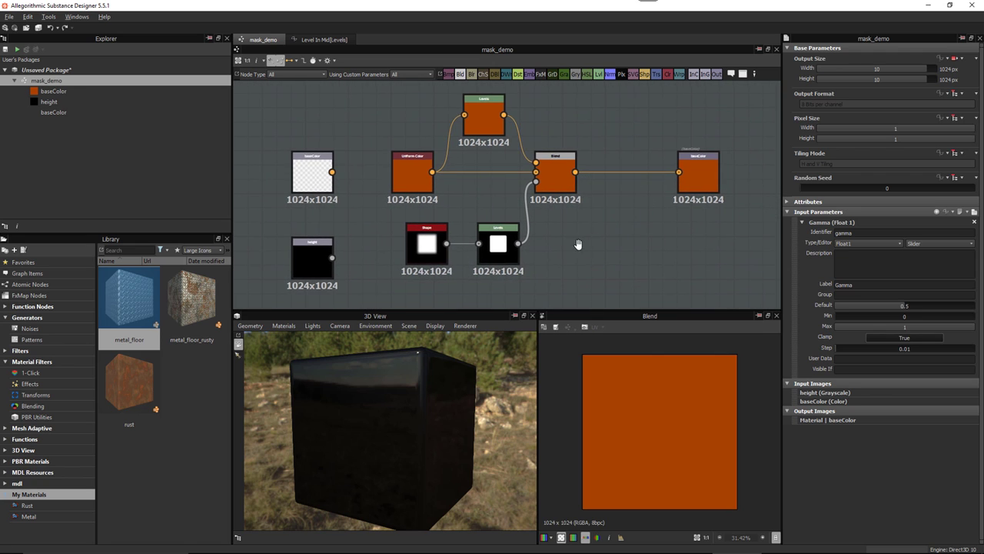
pyautogui.moveTo(486, 243); pyautogui.dragTo(518, 248, button='middle')
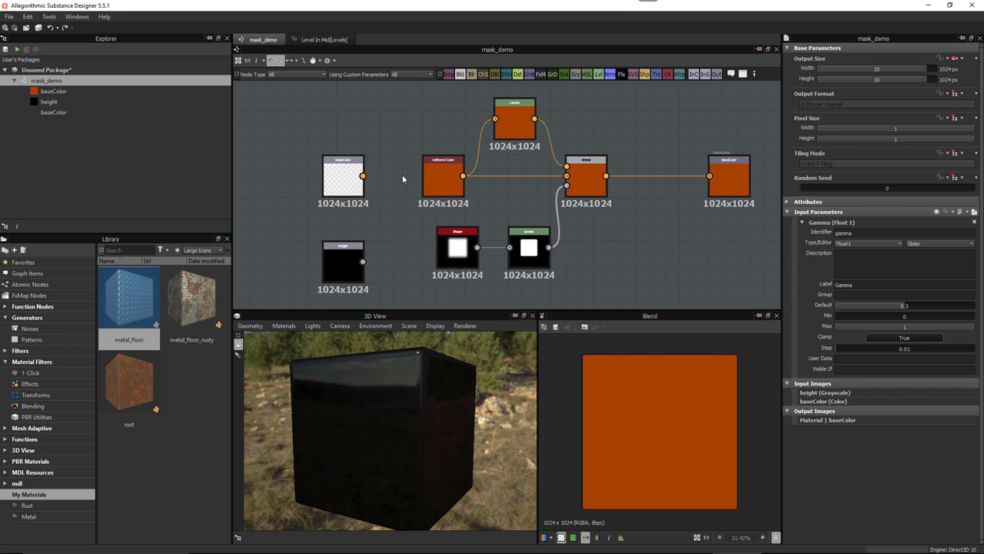
pyautogui.moveTo(402, 175); pyautogui.dragTo(449, 251)
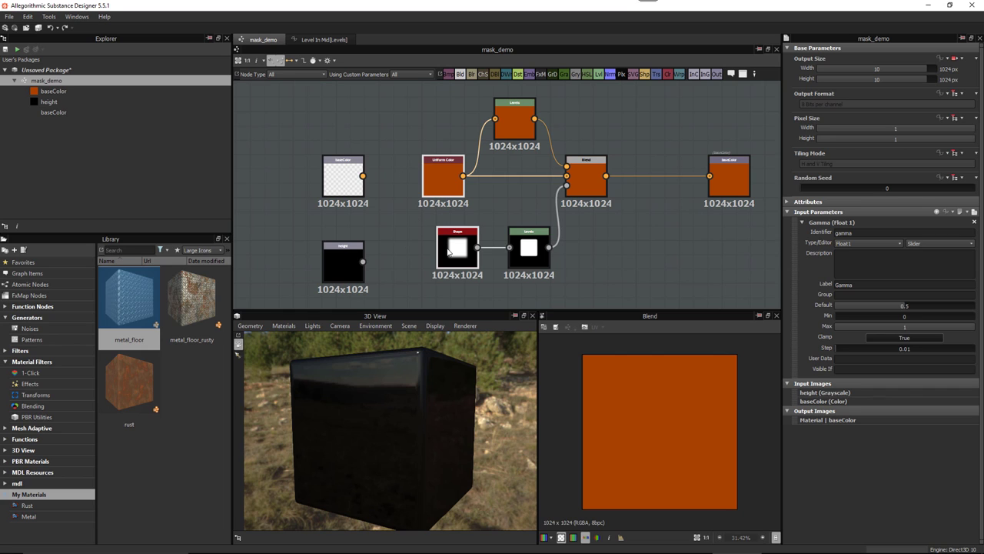
# Delete Uniform Color and Shape, wiring baseColor into Blend background and height into the lower Levels
pyautogui.press('Delete')
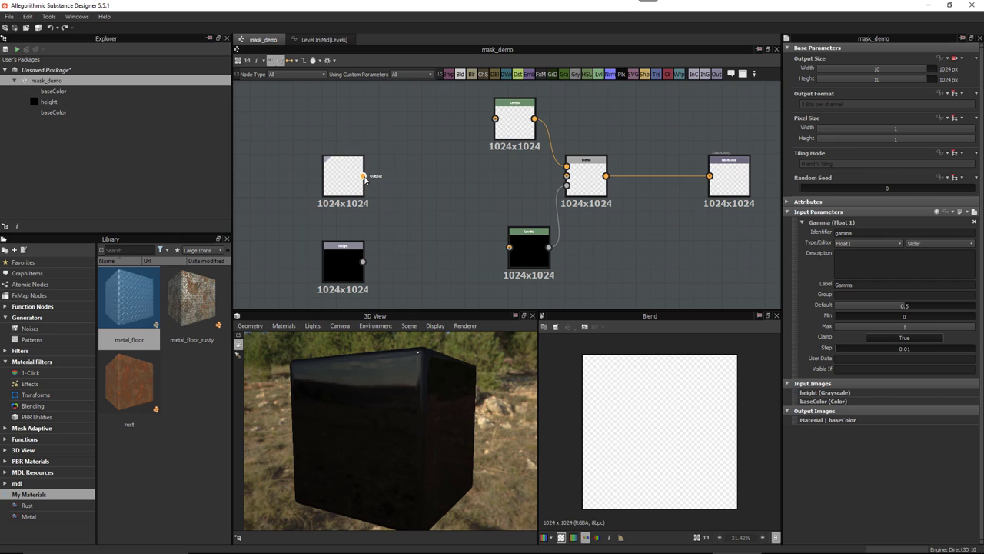
pyautogui.moveTo(363, 175); pyautogui.dragTo(496, 119)
pyautogui.moveTo(363, 176); pyautogui.dragTo(566, 176)
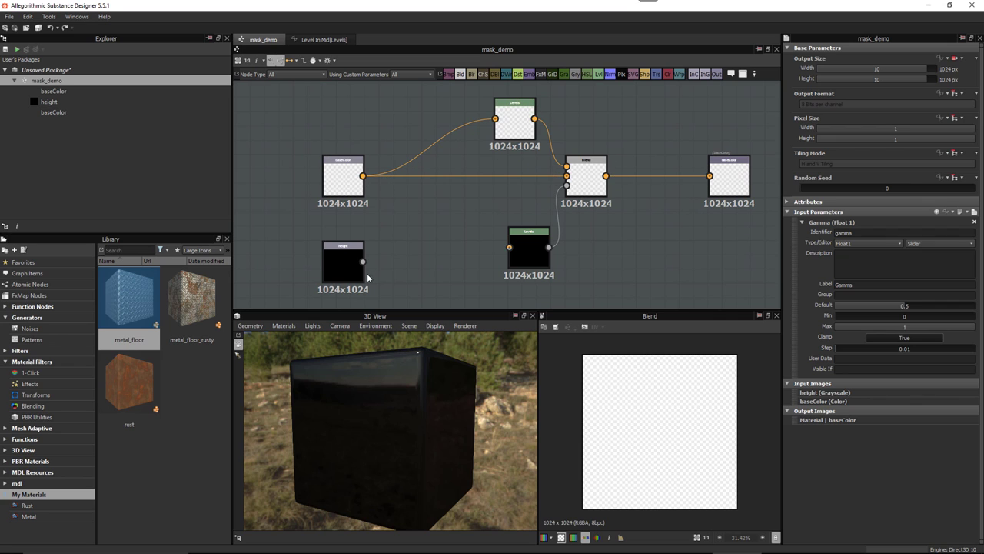
pyautogui.moveTo(363, 262); pyautogui.dragTo(509, 247)
pyautogui.scroll(-3, 626, 264)
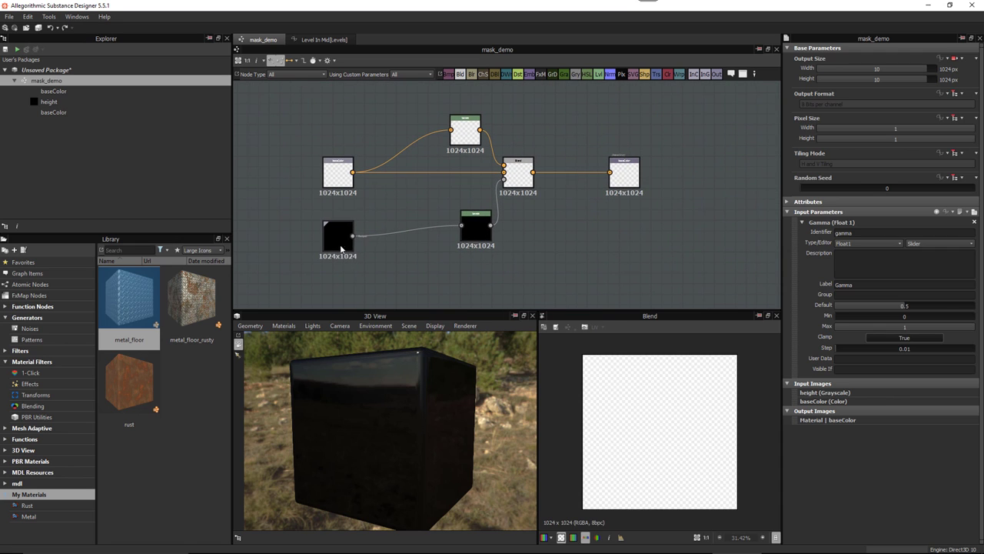
pyautogui.click(472, 220)
pyautogui.scroll(2, 472, 220)
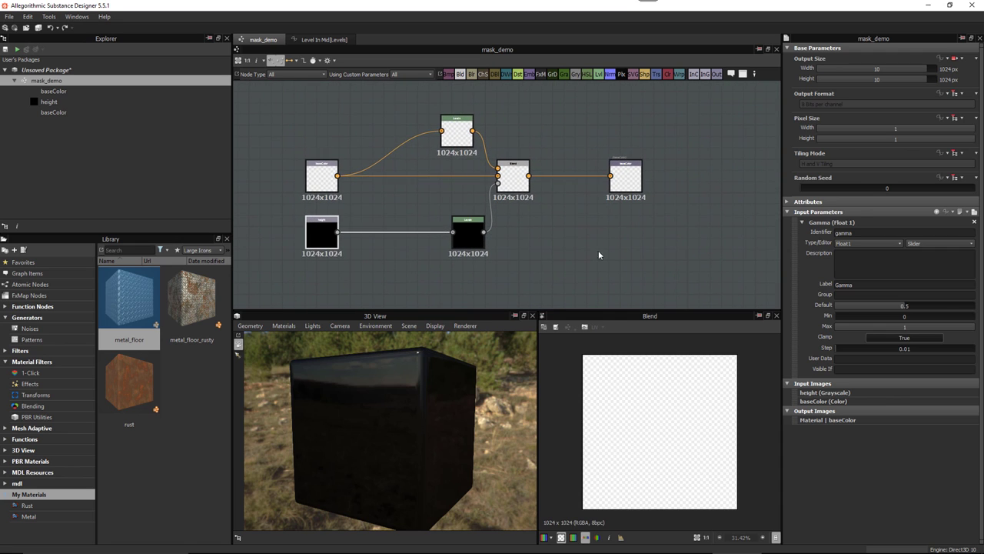
pyautogui.scroll(-2, 598, 250)
pyautogui.scroll(2, 577, 234)
# Set the mask_demo graph's Output Size inheritance to Relative to Parent
pyautogui.click(574, 209)
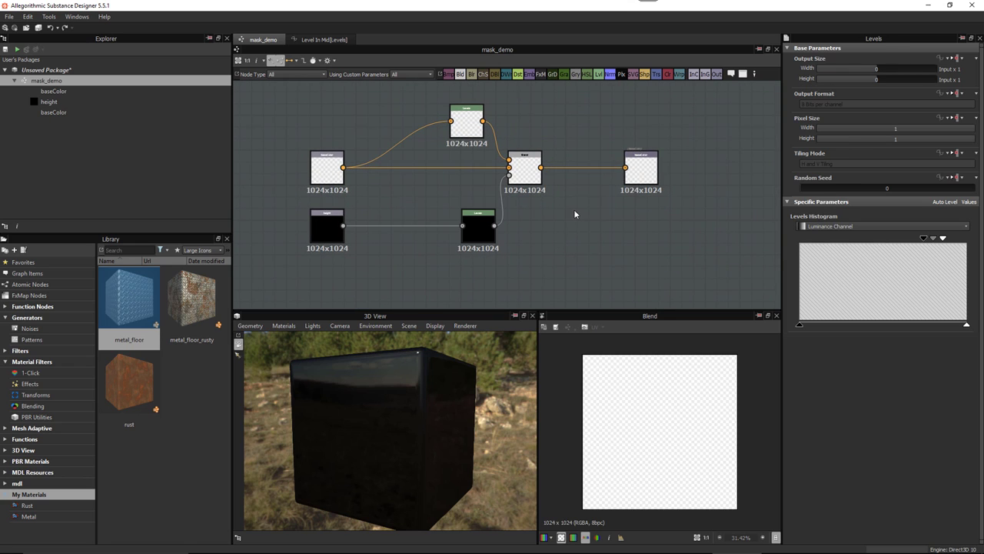
pyautogui.click(954, 57)
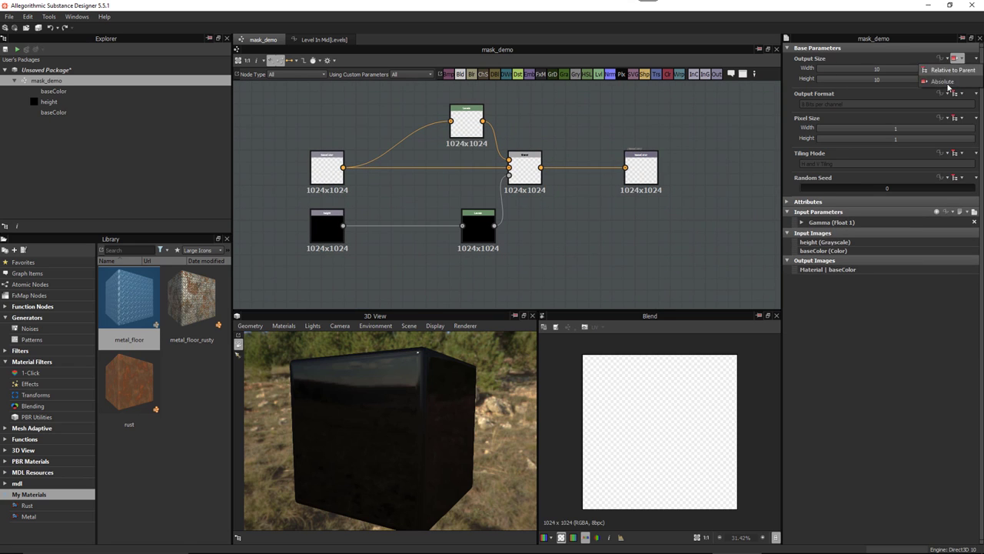
pyautogui.click(952, 86)
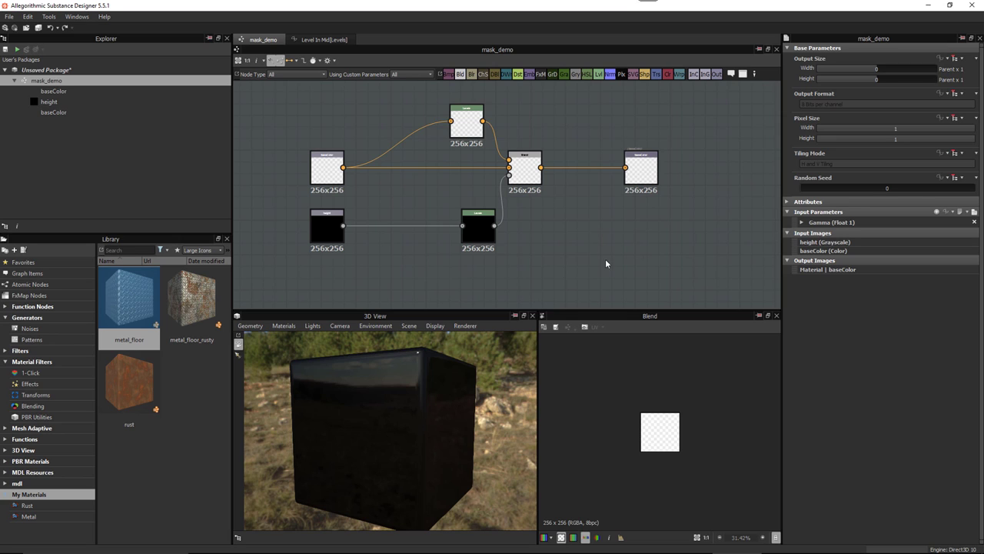
# Save the package, overwriting mask_demo.sbs
pyautogui.click(50, 70)
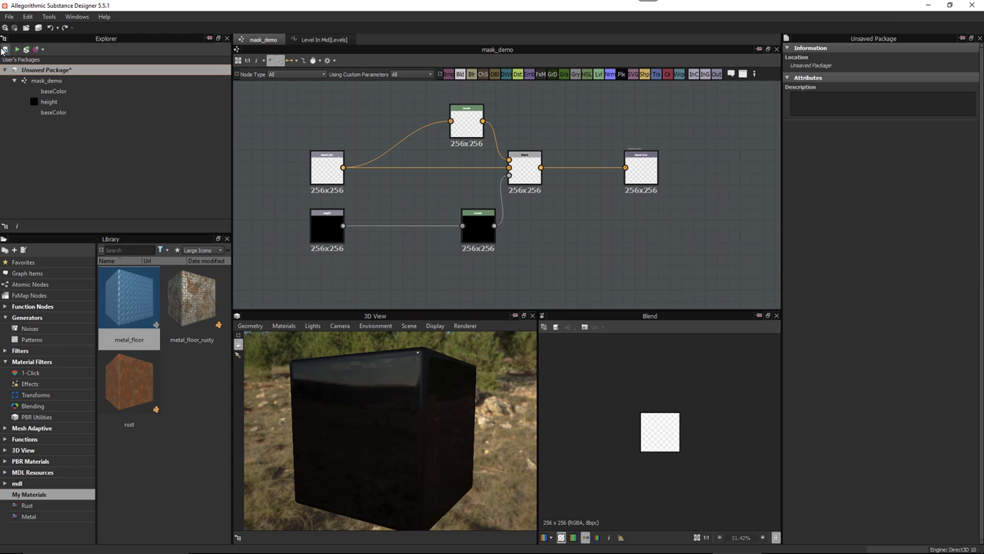
pyautogui.click(4, 50)
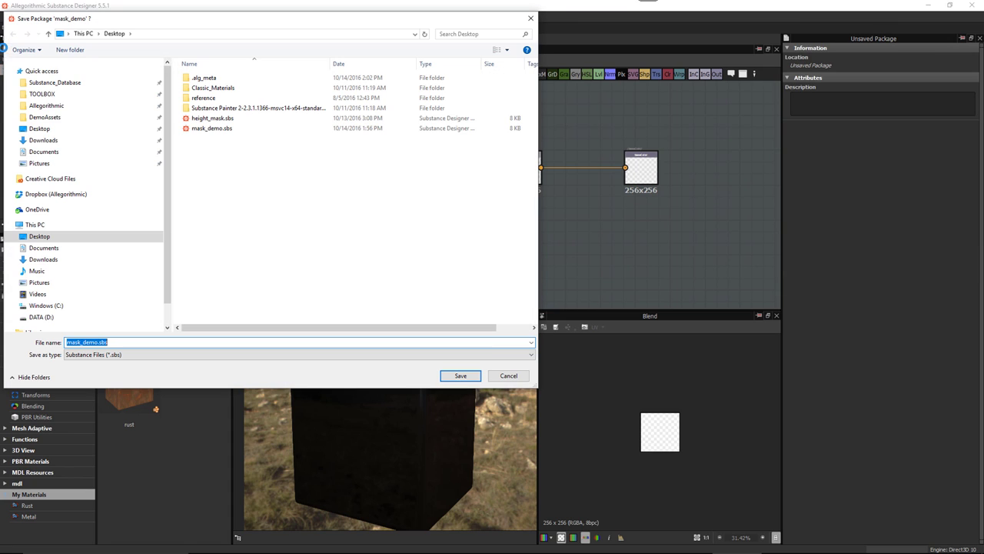
pyautogui.click(197, 131)
pyautogui.press('Return')
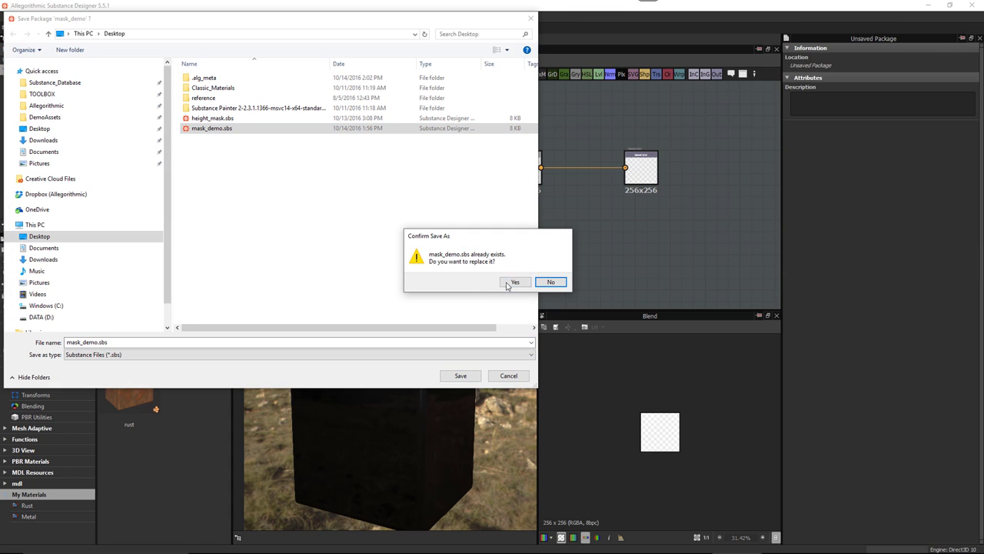
pyautogui.click(514, 282)
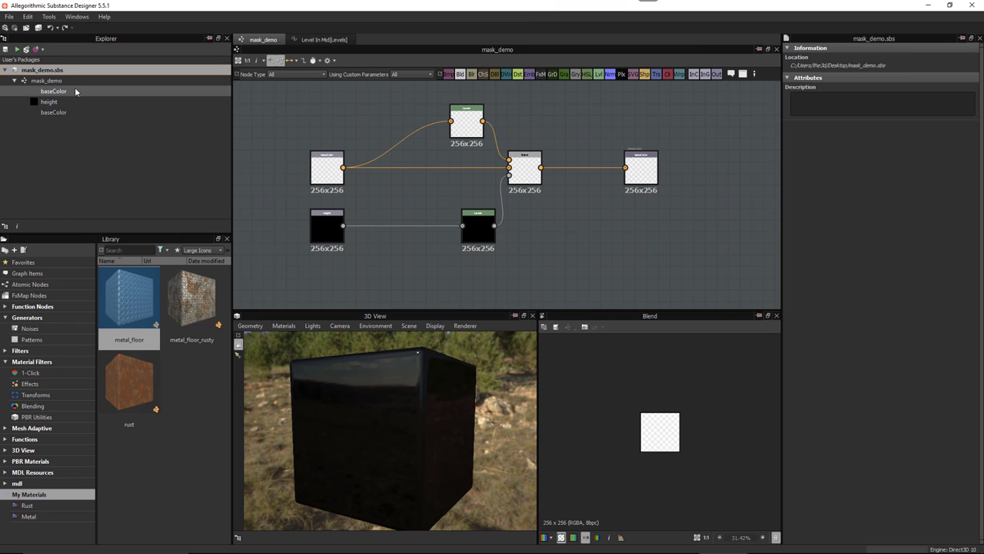
# Publish the package over mask_demo.sbsar, accepting the publish options
pyautogui.click(26, 49)
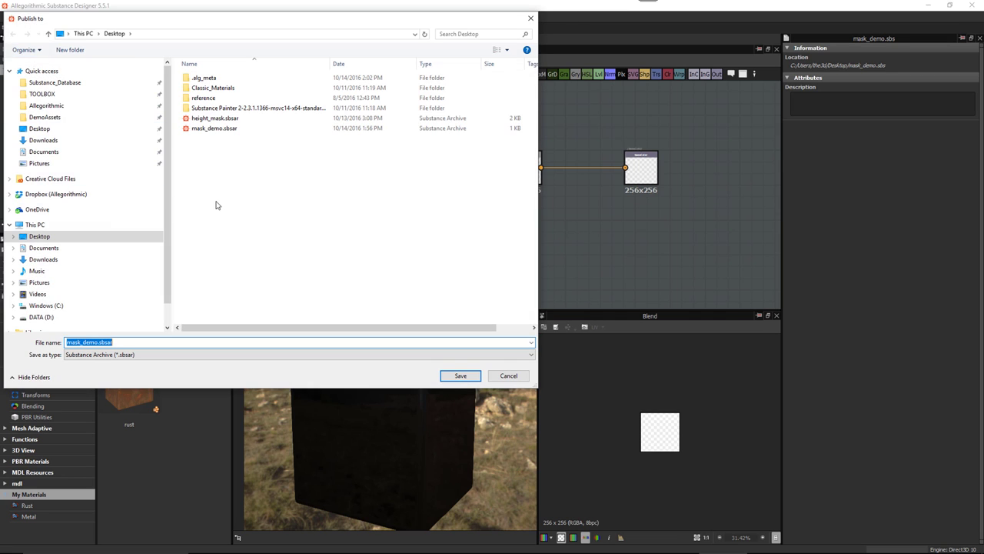
pyautogui.click(219, 130)
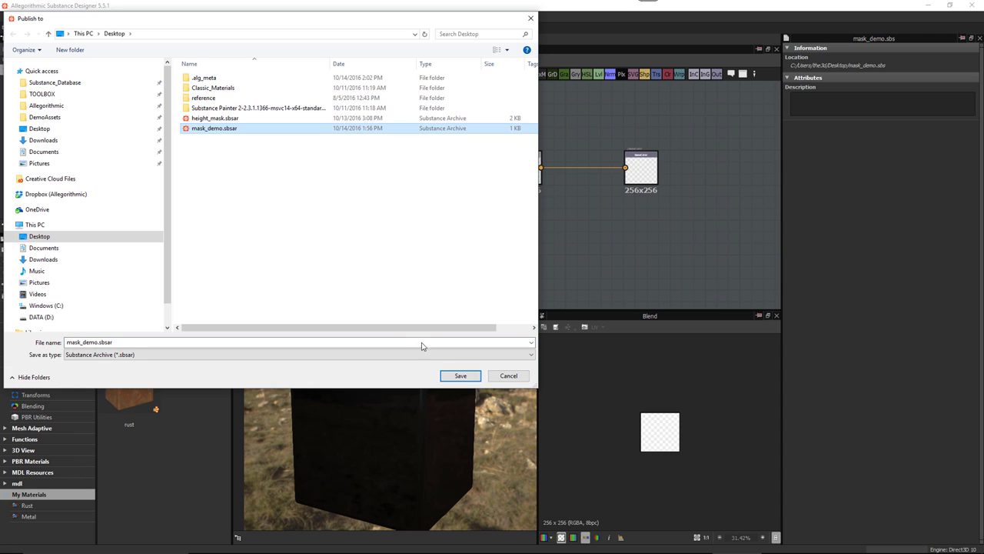
pyautogui.click(460, 375)
pyautogui.click(514, 282)
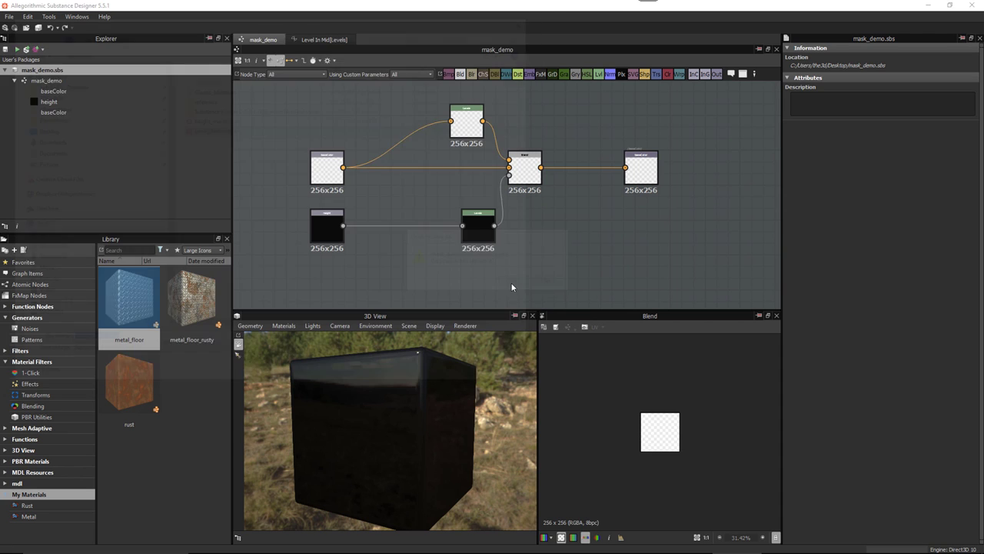
pyautogui.click(536, 323)
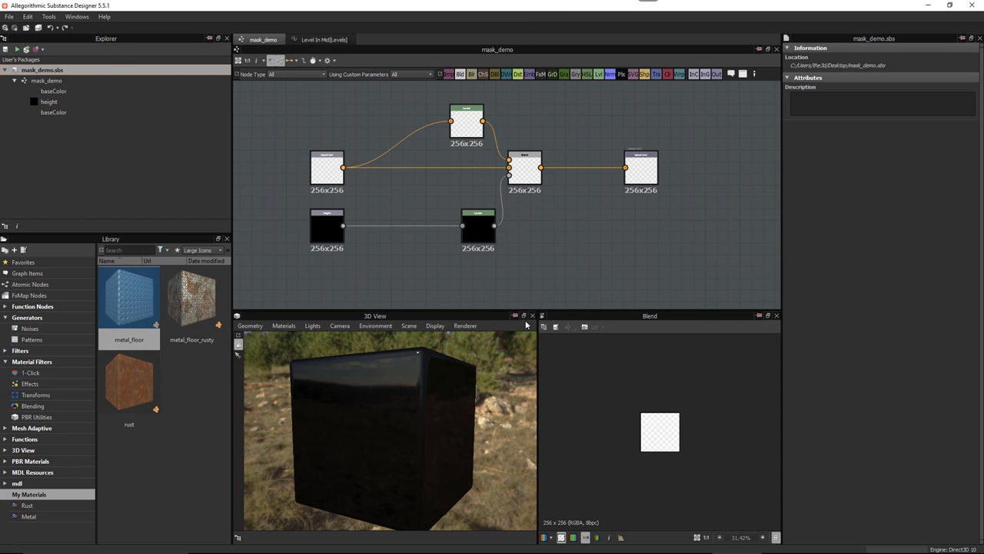
pyautogui.scroll(1, 425, 251)
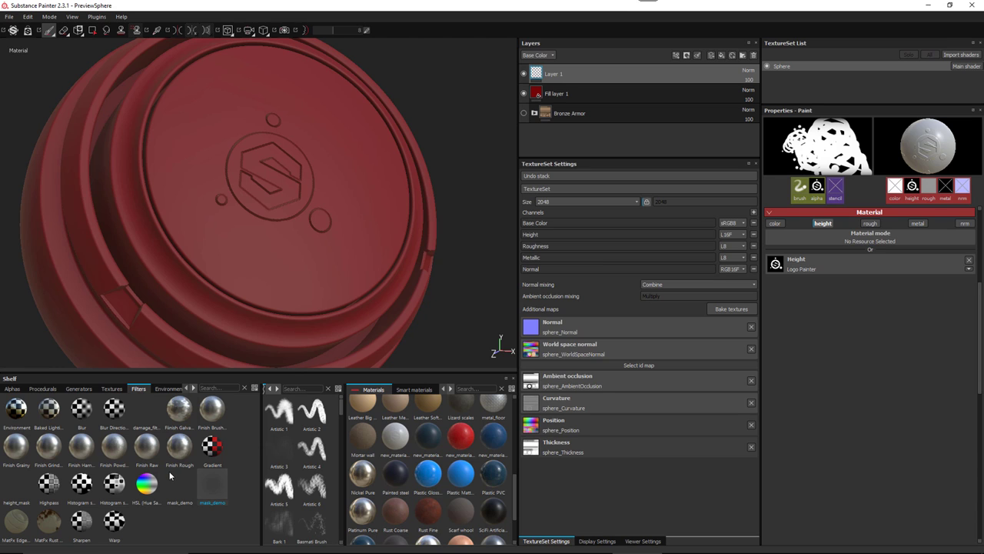
# Set logo_stamp.png from the Desktop as the mask_demo filter's preview thumbnail
pyautogui.rightClick(220, 483)
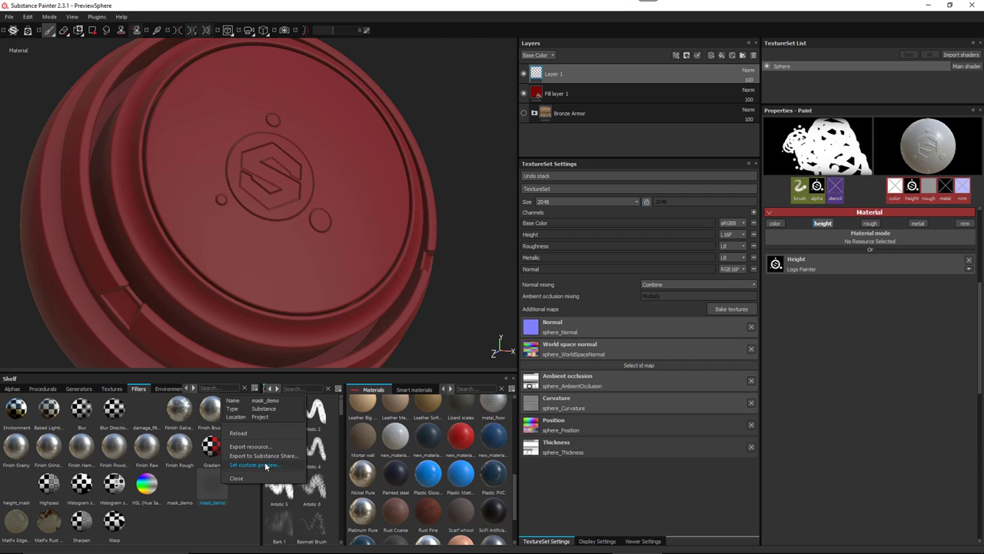
pyautogui.click(265, 464)
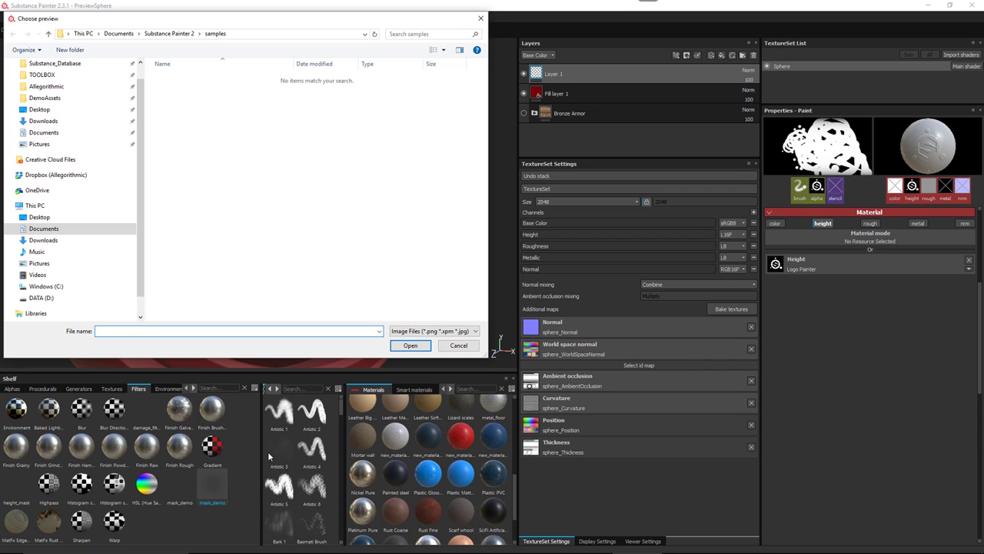
pyautogui.click(45, 110)
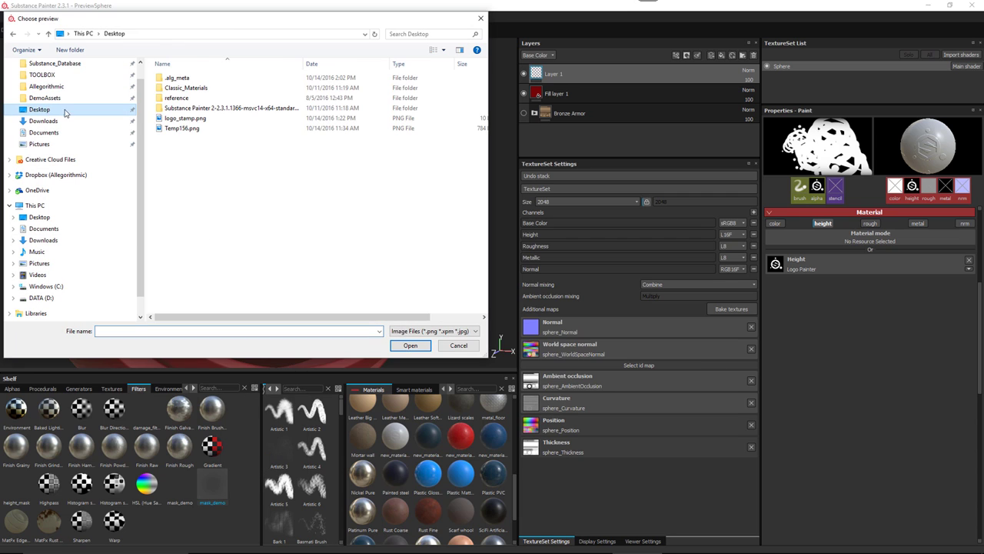
pyautogui.click(182, 120)
pyautogui.doubleClick(182, 120)
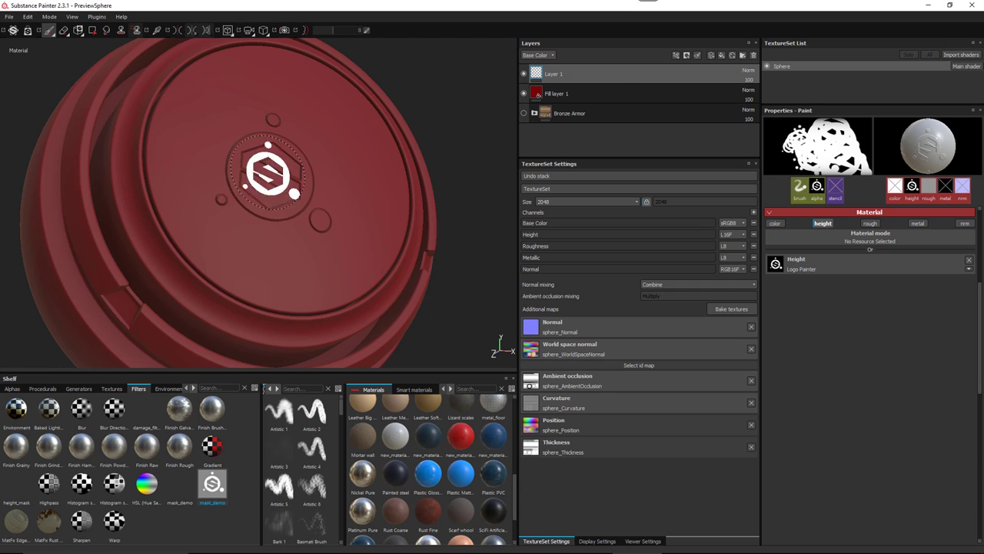
pyautogui.click(676, 55)
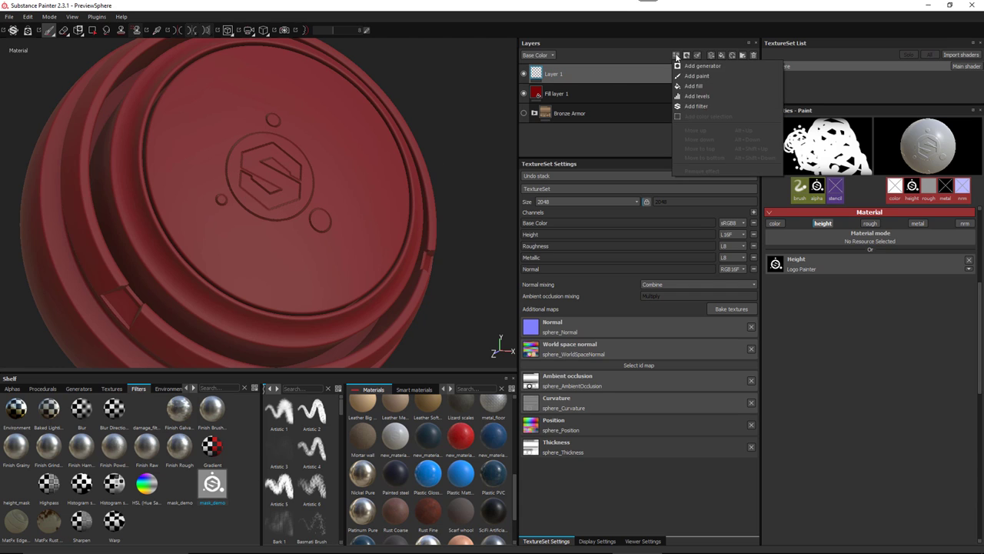
# Add a filter effect to Layer 1 loaded with mask_demo, Gamma at 0.5
pyautogui.click(690, 106)
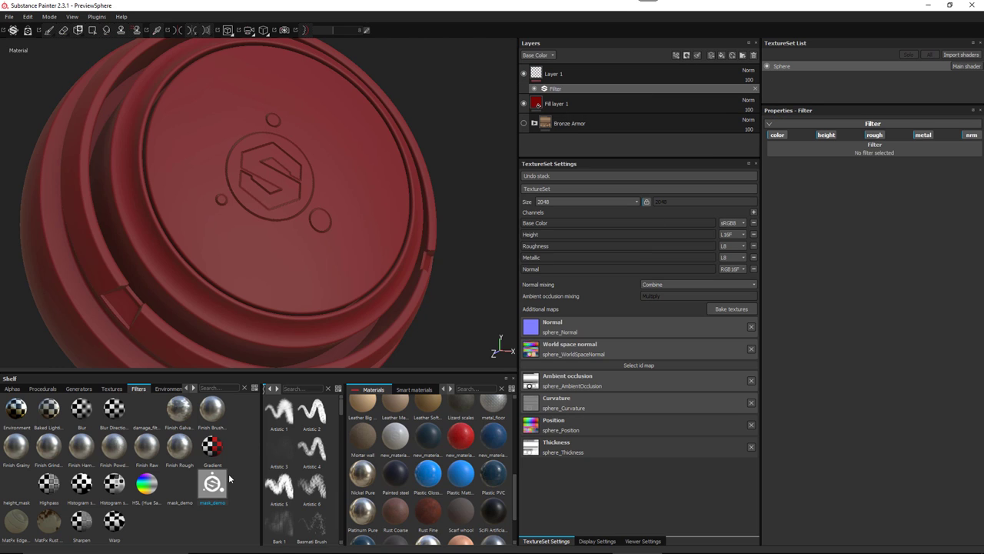
pyautogui.moveTo(212, 483); pyautogui.dragTo(834, 149)
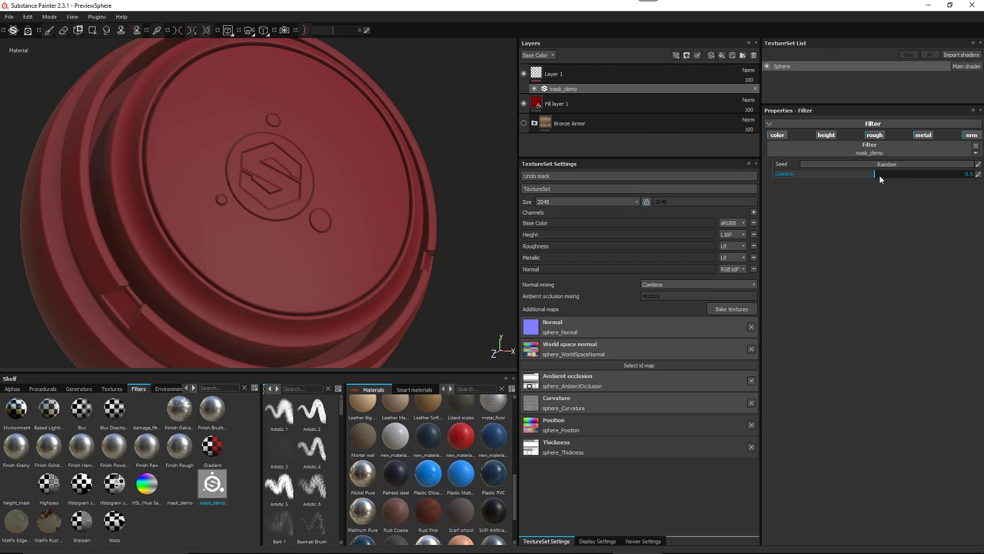
pyautogui.moveTo(879, 174)
pyautogui.mouseDown()
pyautogui.moveTo(895, 176)
pyautogui.moveTo(849, 176)
pyautogui.moveTo(889, 173)
pyautogui.mouseUp()
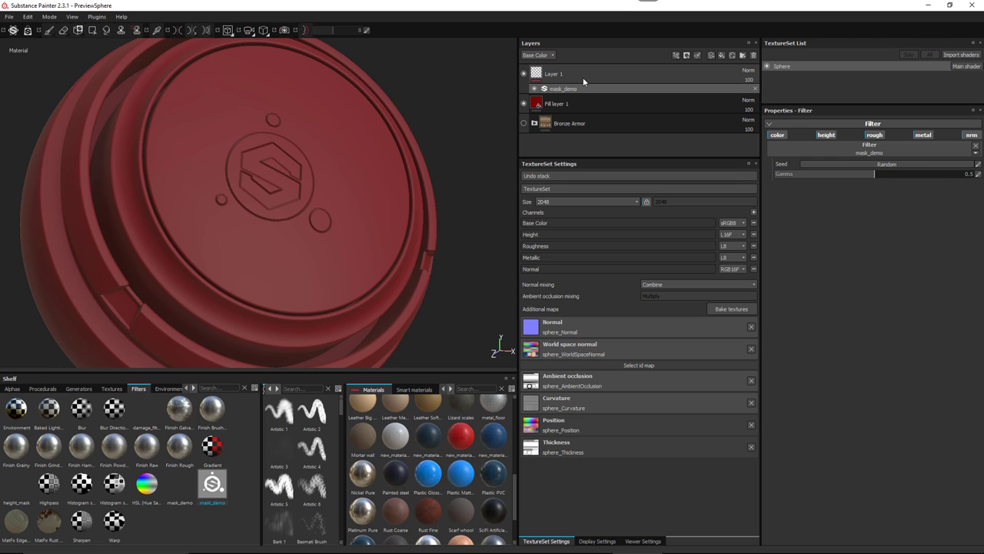
pyautogui.moveTo(578, 160); pyautogui.dragTo(575, 190)
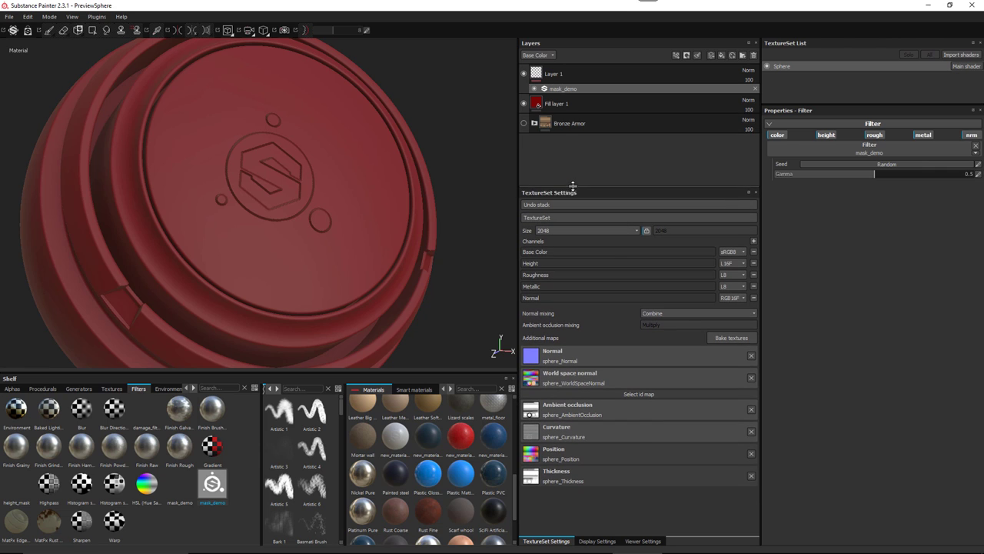
pyautogui.click(590, 75)
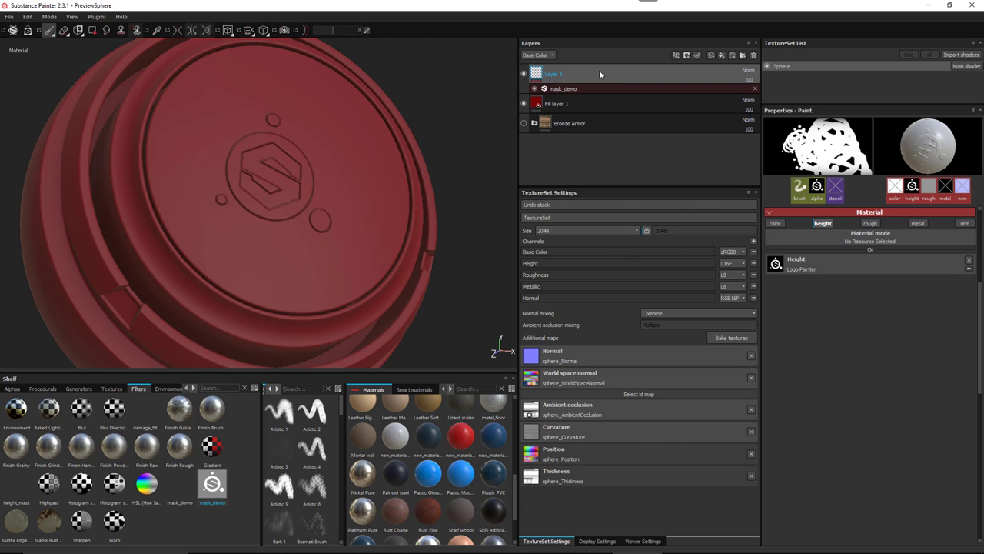
# Rename the painted Layer 1 to 'Height'
pyautogui.doubleClick(561, 74)
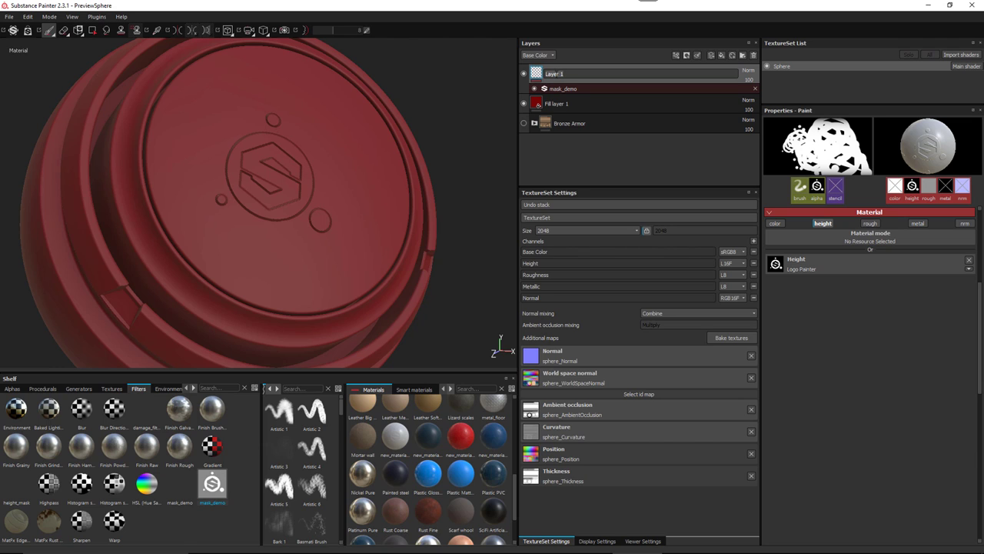
pyautogui.write('Height')
pyautogui.press('Return')
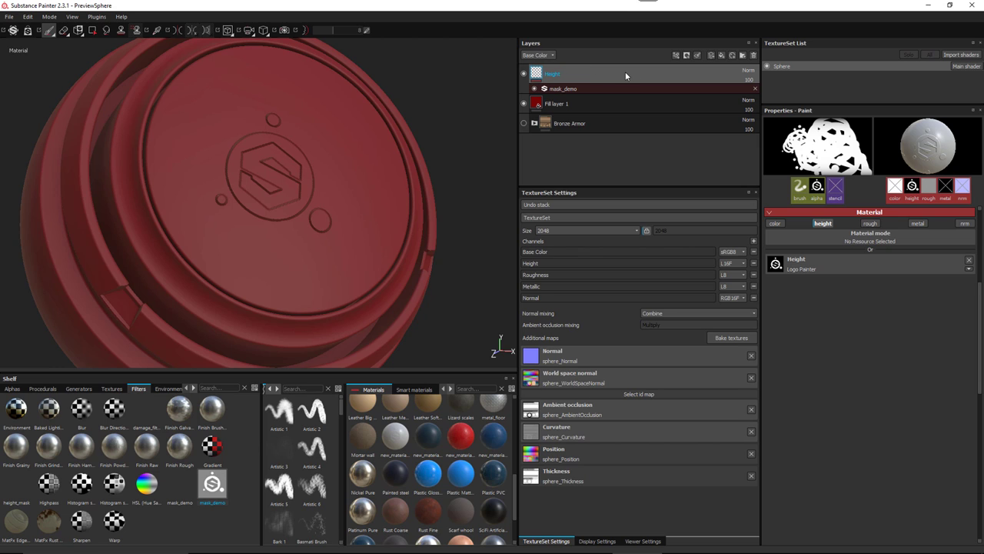
pyautogui.click(604, 105)
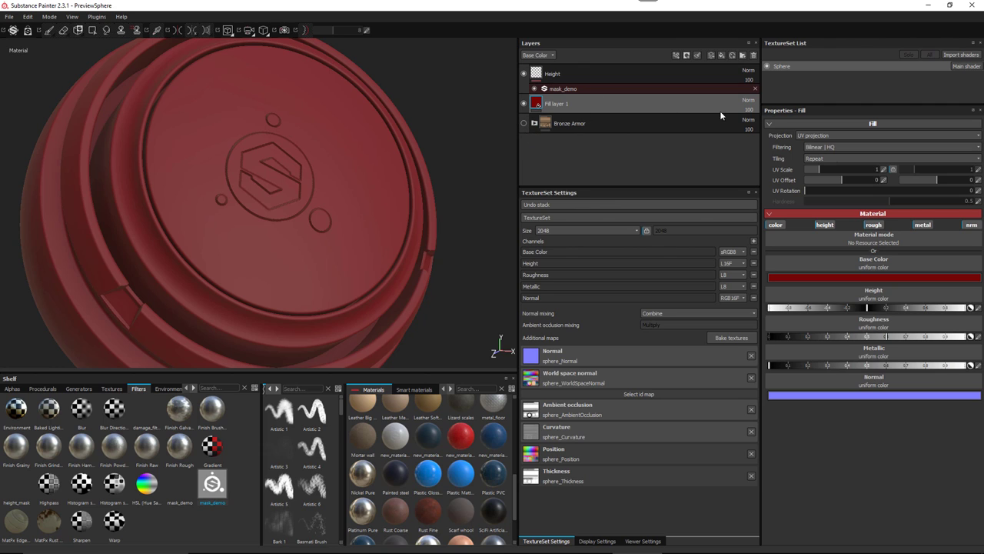
# Delete Fill layer 1 and set the Height layer's blend mode to Passthrough
pyautogui.click(754, 55)
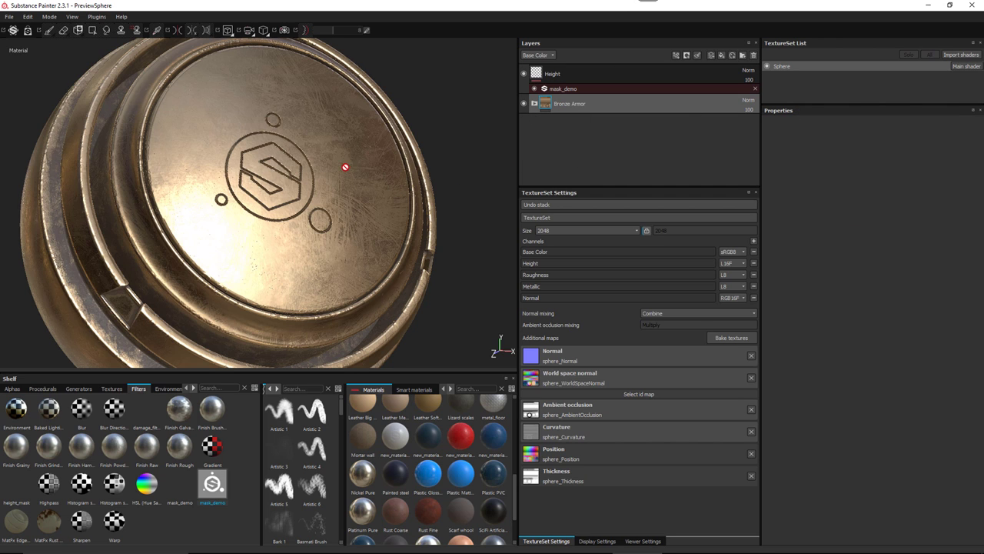
pyautogui.keyDown('shift'); pyautogui.moveTo(343, 166); pyautogui.dragTo(367, 206, button='right'); pyautogui.keyUp('shift')
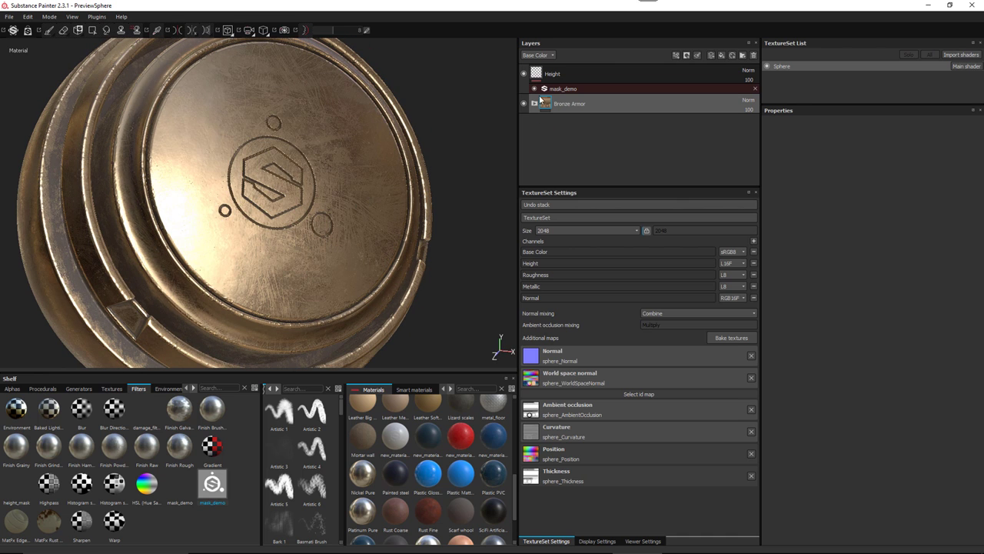
pyautogui.click(586, 78)
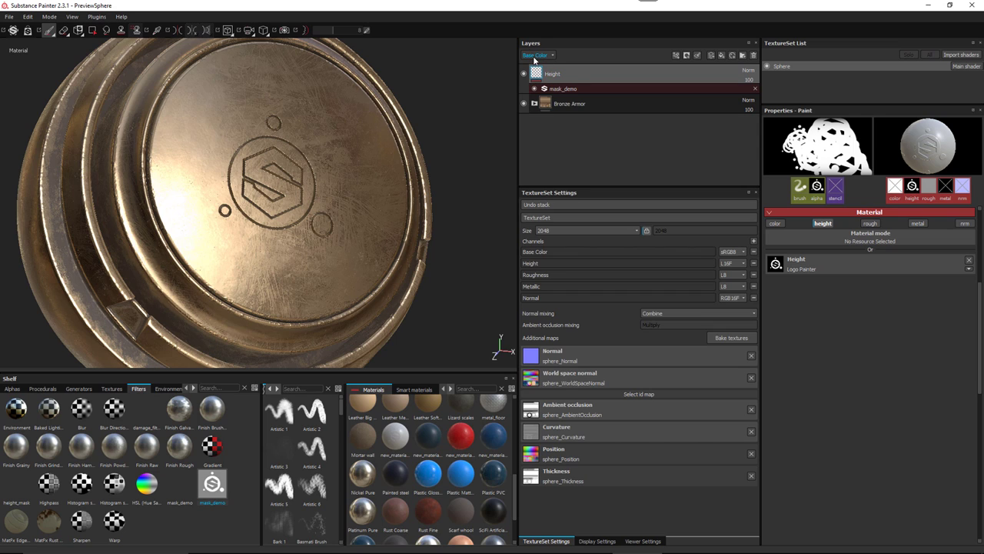
pyautogui.click(749, 71)
pyautogui.click(756, 88)
# Raise the mask_demo filter's Gamma to about 0.59 and expand the Bronze Armor folder
pyautogui.click(557, 91)
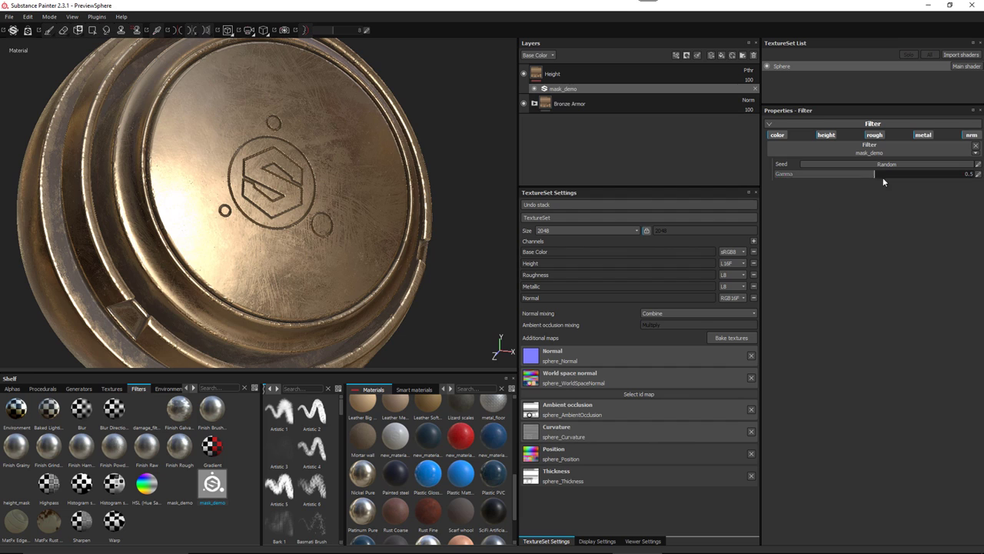
pyautogui.moveTo(875, 176); pyautogui.dragTo(894, 180)
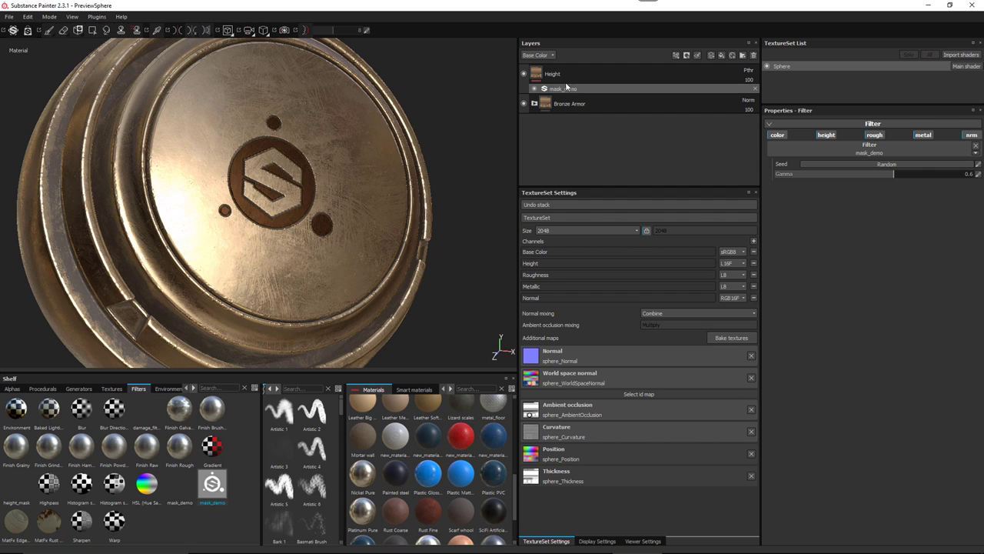
pyautogui.click(534, 103)
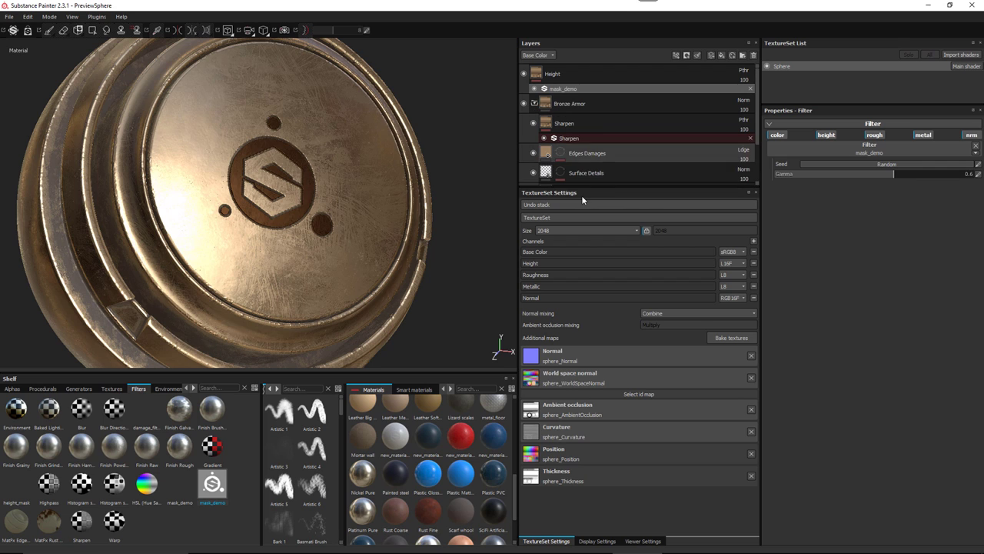
# Enlarge the Layers panel to show all layers and select the Height layer for painting
pyautogui.moveTo(585, 186); pyautogui.dragTo(588, 253)
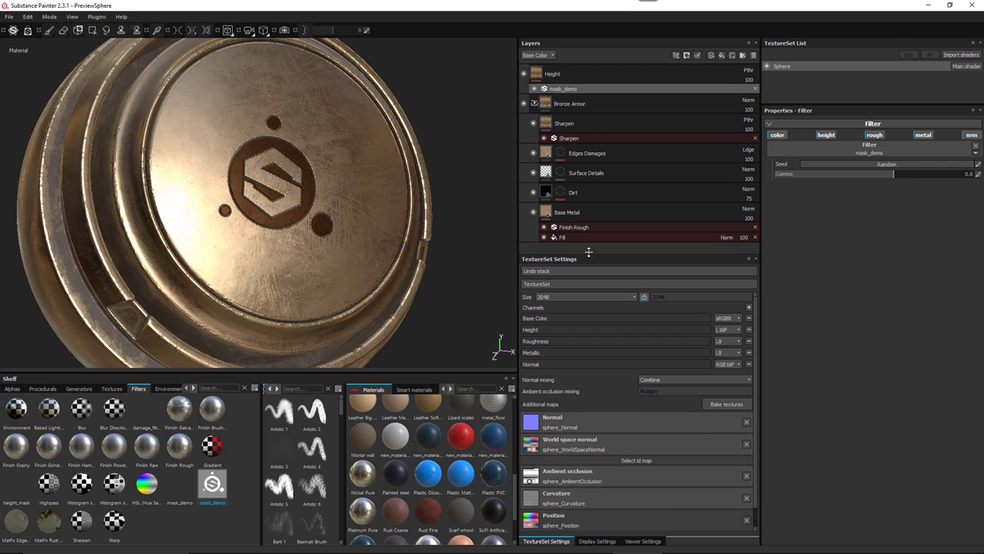
pyautogui.click(570, 71)
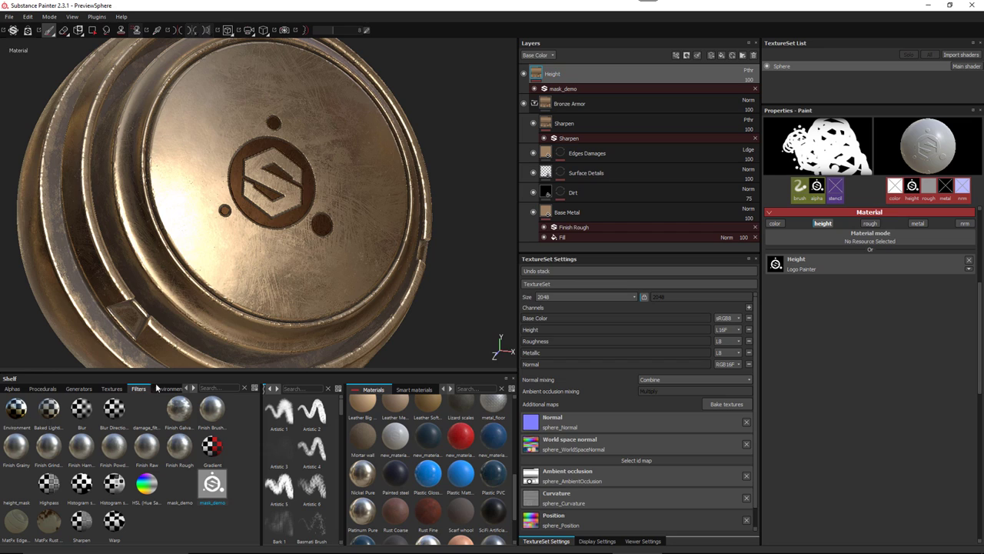
pyautogui.click(11, 389)
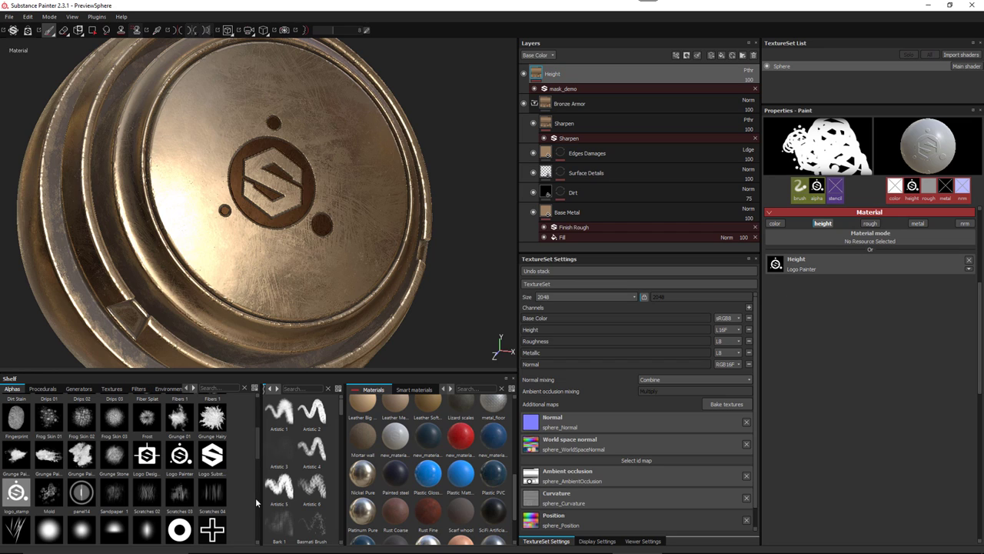
# Assign the circle ring alpha to the Height material stamp and the brush alpha slots
pyautogui.moveTo(179, 529); pyautogui.dragTo(811, 265)
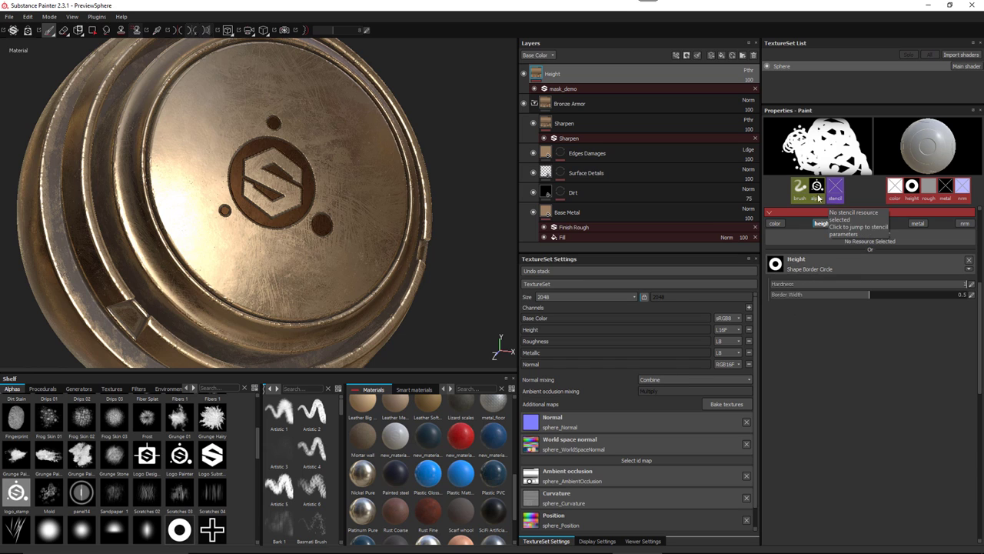
pyautogui.scroll(6, 804, 315)
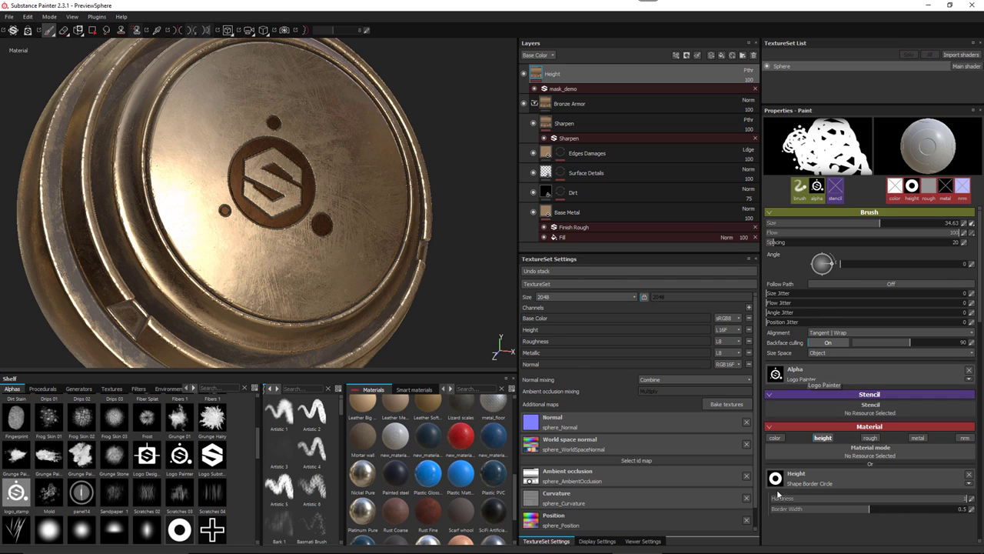
pyautogui.moveTo(185, 529)
pyautogui.mouseDown()
pyautogui.moveTo(742, 419)
pyautogui.moveTo(790, 380)
pyautogui.mouseUp()
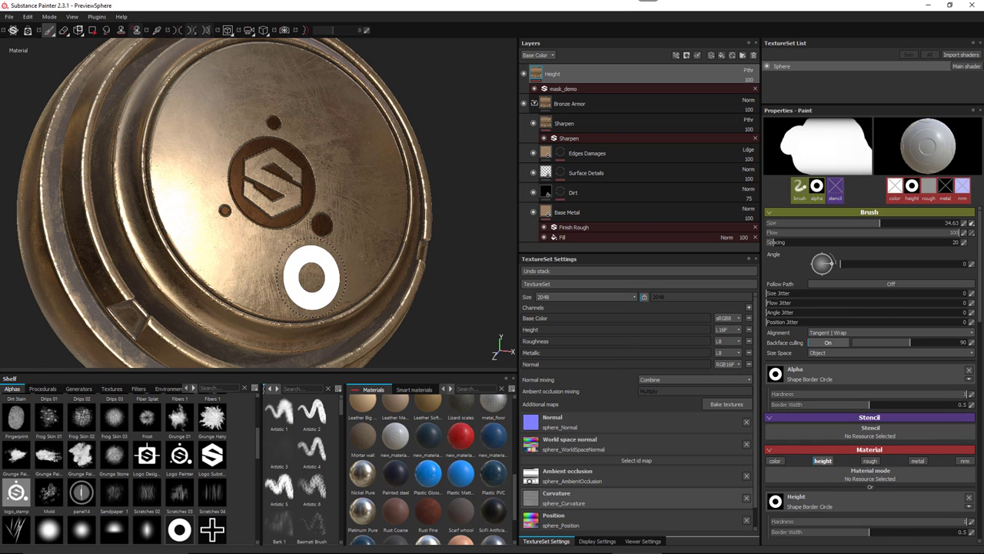
# Stamp engraved rings right of and below the logo, then set mask_demo's Gamma to 0.57
pyautogui.keyDown('alt'); pyautogui.moveTo(347, 171); pyautogui.dragTo(347, 169); pyautogui.keyUp('alt')
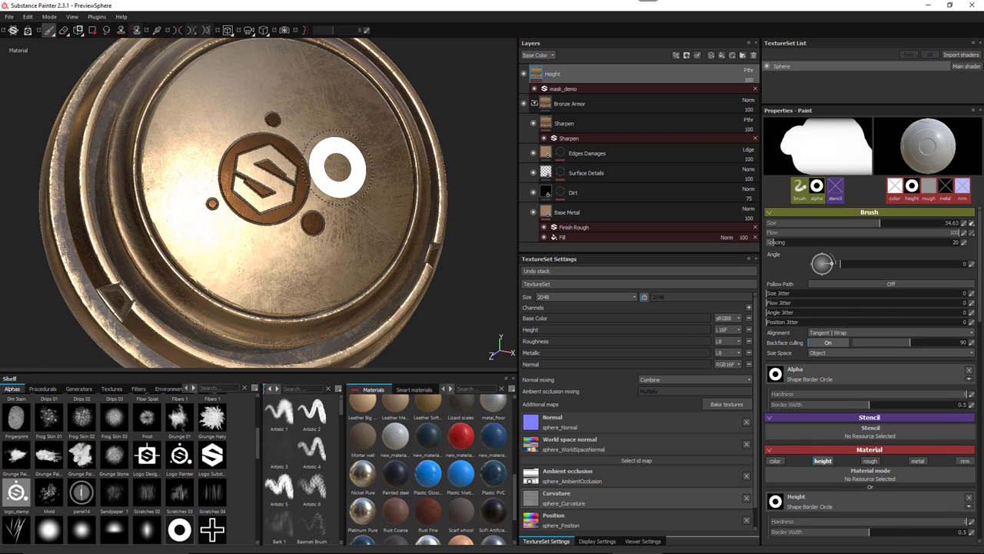
pyautogui.click(359, 163)
pyautogui.moveTo(353, 279)
pyautogui.keyDown('alt'); pyautogui.mouseDown()
pyautogui.moveTo(352, 259)
pyautogui.moveTo(347, 268)
pyautogui.moveTo(300, 266)
pyautogui.moveTo(309, 264)
pyautogui.mouseUp(); pyautogui.keyUp('alt')
pyautogui.click(285, 269)
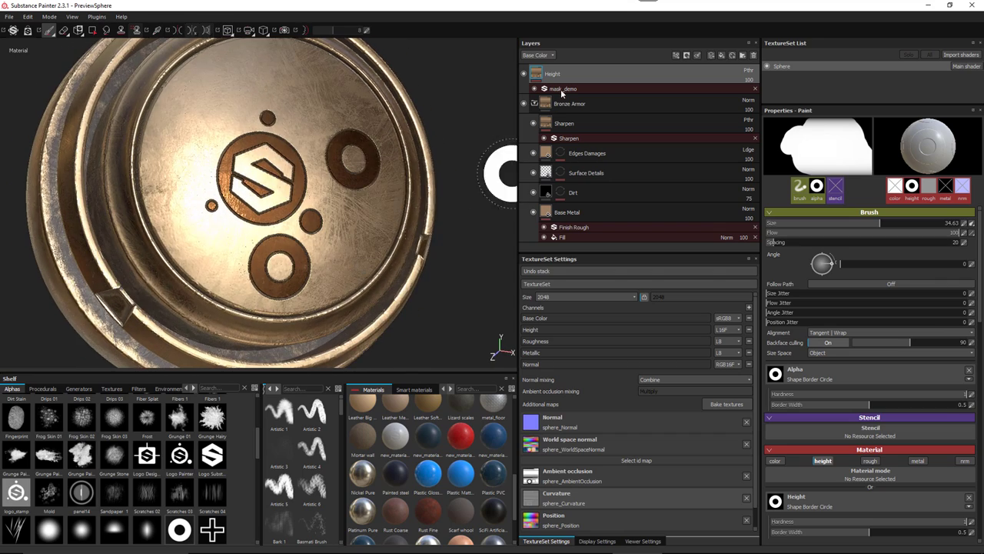
pyautogui.click(561, 90)
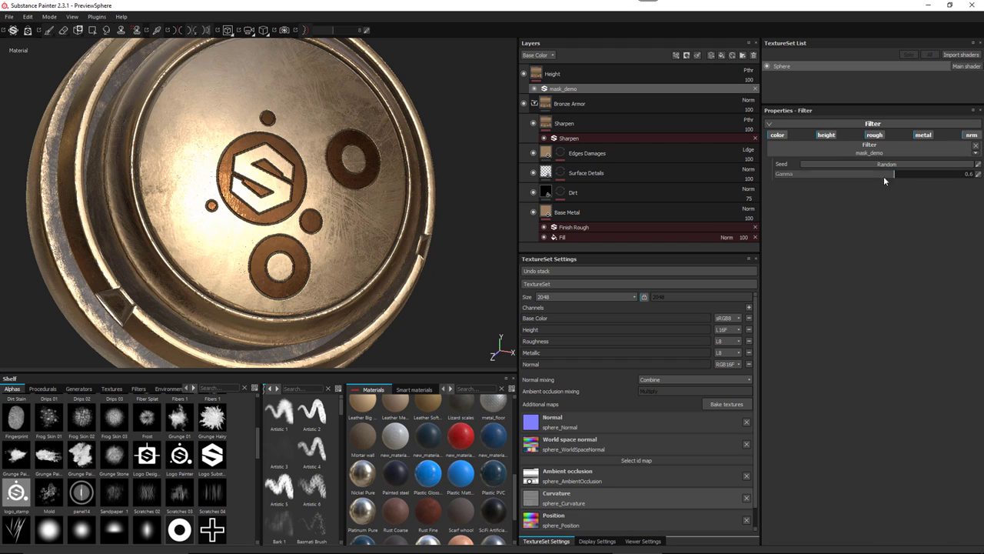
pyautogui.moveTo(883, 176); pyautogui.dragTo(886, 183)
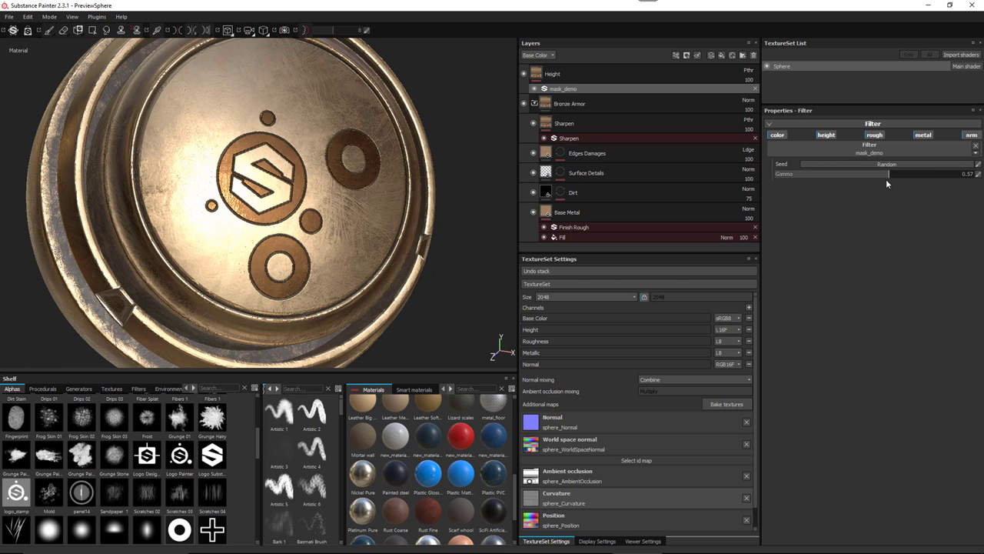